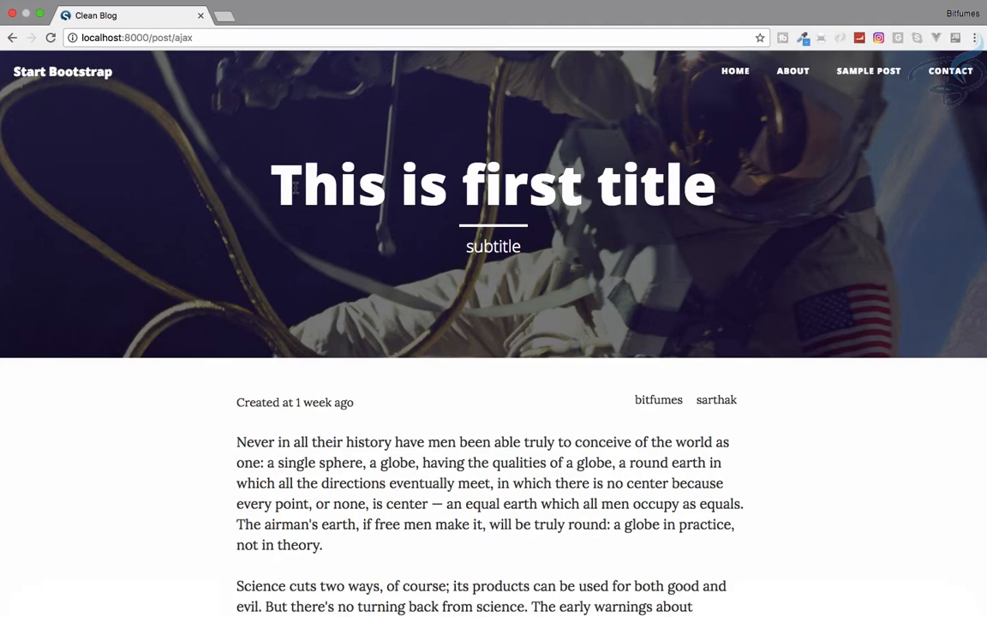
- Open prismjs.com in a new Chrome tab beside the Clean Blog site
{"action": "left_click", "coordinate": [225, 15]}
{"action": "type", "text": "prismjs"}
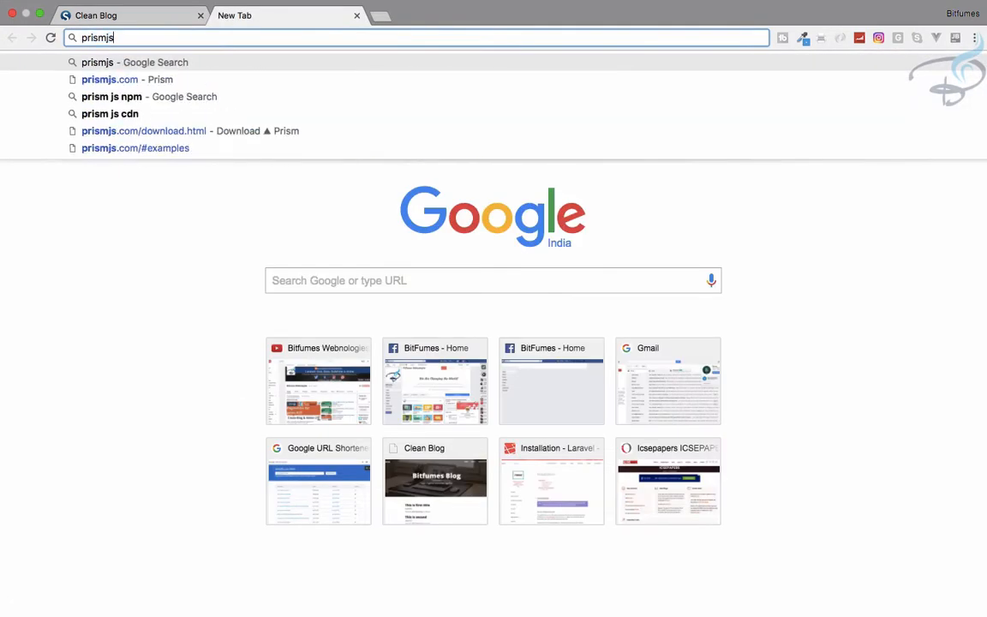
{"action": "key", "text": "Return"}
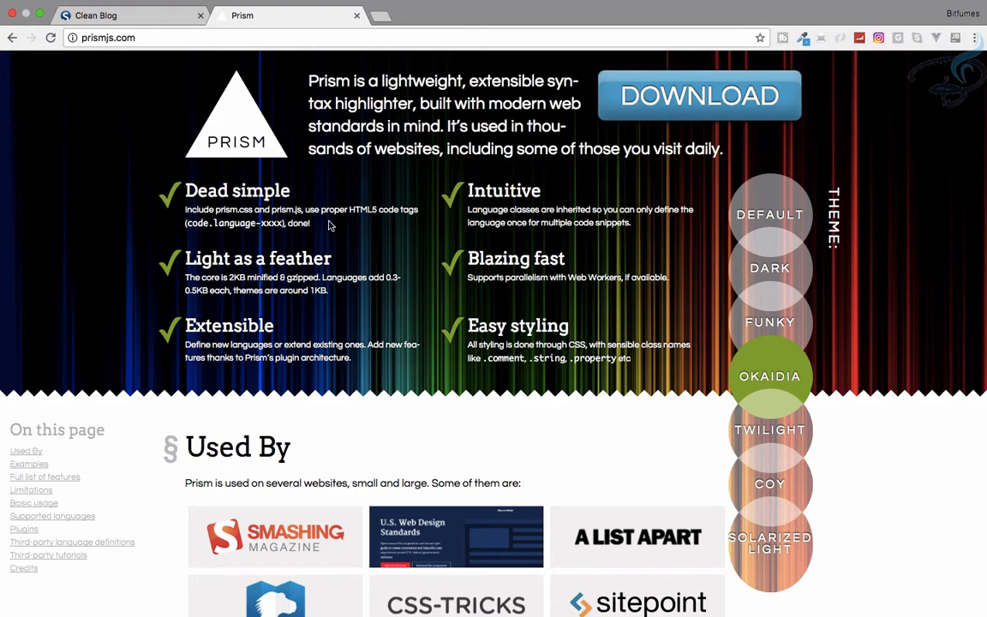
{"action": "scroll", "coordinate": [328, 225], "scroll_direction": "down", "scroll_amount": 4}
{"action": "scroll", "coordinate": [514, 257], "scroll_direction": "down", "scroll_amount": 3}
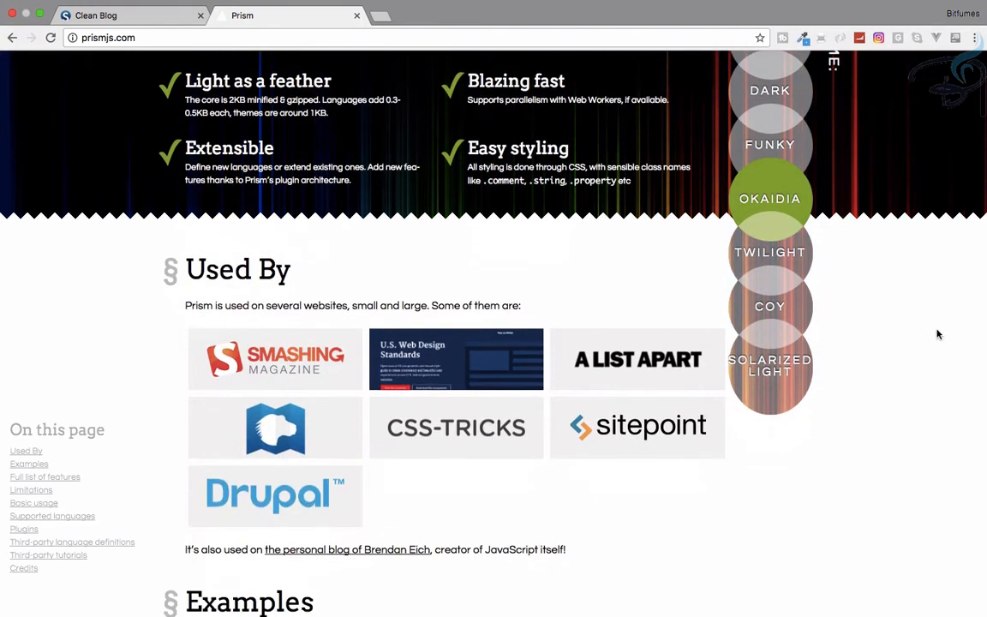
{"action": "scroll", "coordinate": [938, 334], "scroll_direction": "down", "scroll_amount": 6}
{"action": "scroll", "coordinate": [938, 334], "scroll_direction": "down", "scroll_amount": 3}
{"action": "scroll", "coordinate": [938, 334], "scroll_direction": "down", "scroll_amount": 1}
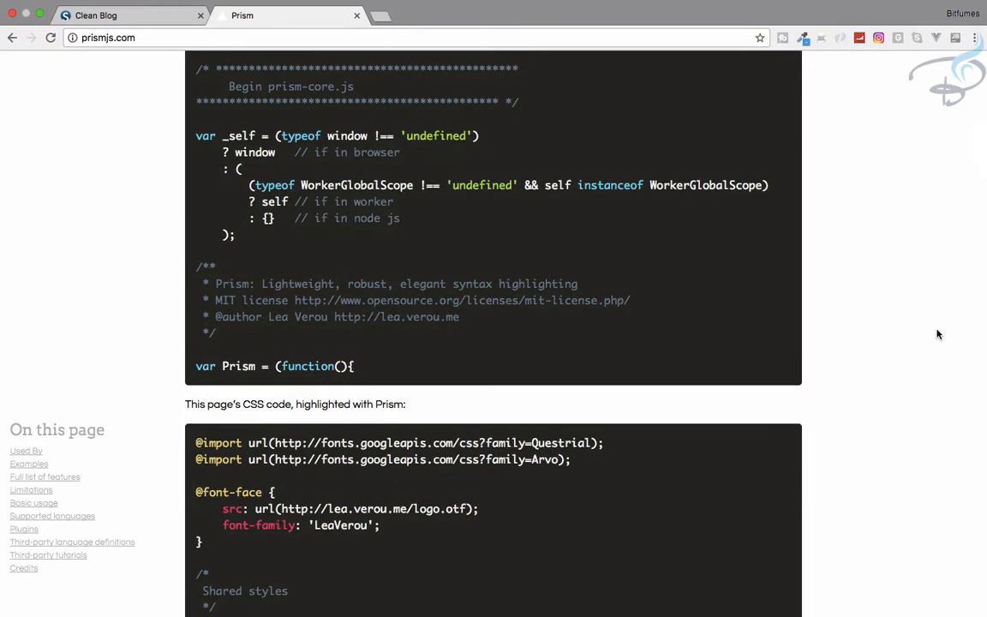
{"action": "scroll", "coordinate": [938, 335], "scroll_direction": "up", "scroll_amount": 2}
{"action": "scroll", "coordinate": [937, 334], "scroll_direction": "up", "scroll_amount": 1}
{"action": "scroll", "coordinate": [804, 400], "scroll_direction": "down", "scroll_amount": 8}
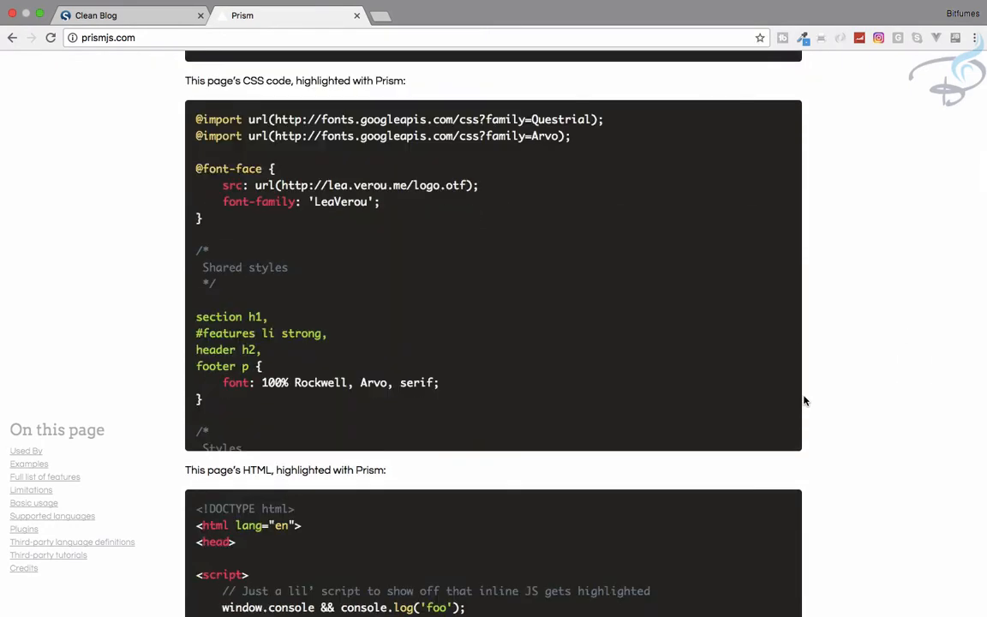
{"action": "scroll", "coordinate": [804, 400], "scroll_direction": "down", "scroll_amount": 5}
{"action": "scroll", "coordinate": [804, 400], "scroll_direction": "down", "scroll_amount": 3}
{"action": "scroll", "coordinate": [804, 400], "scroll_direction": "down", "scroll_amount": 3}
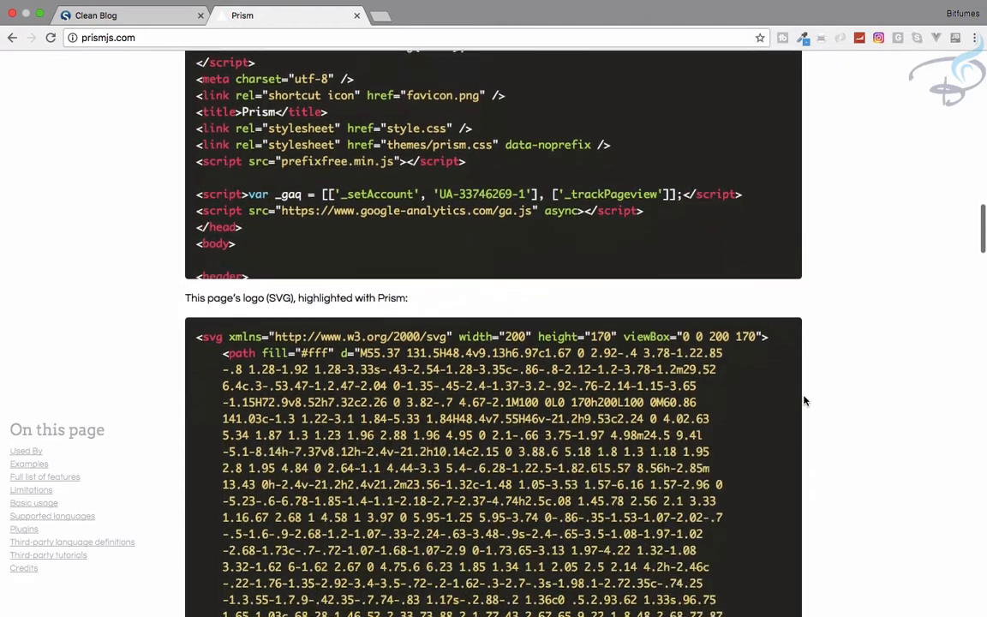
{"action": "scroll", "coordinate": [804, 400], "scroll_direction": "down", "scroll_amount": 1}
{"action": "left_click_drag", "start_coordinate": [660, 373], "coordinate": [479, 450]}
{"action": "left_click", "coordinate": [749, 234]}
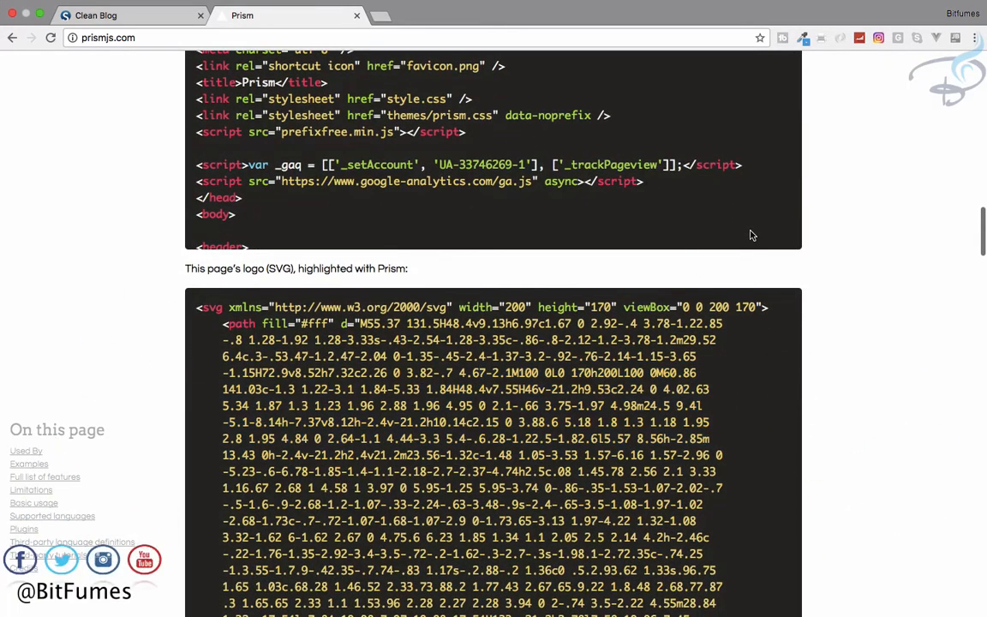
{"action": "scroll", "coordinate": [875, 263], "scroll_direction": "up", "scroll_amount": 5}
{"action": "scroll", "coordinate": [875, 264], "scroll_direction": "up", "scroll_amount": 10}
{"action": "scroll", "coordinate": [876, 264], "scroll_direction": "up", "scroll_amount": 2}
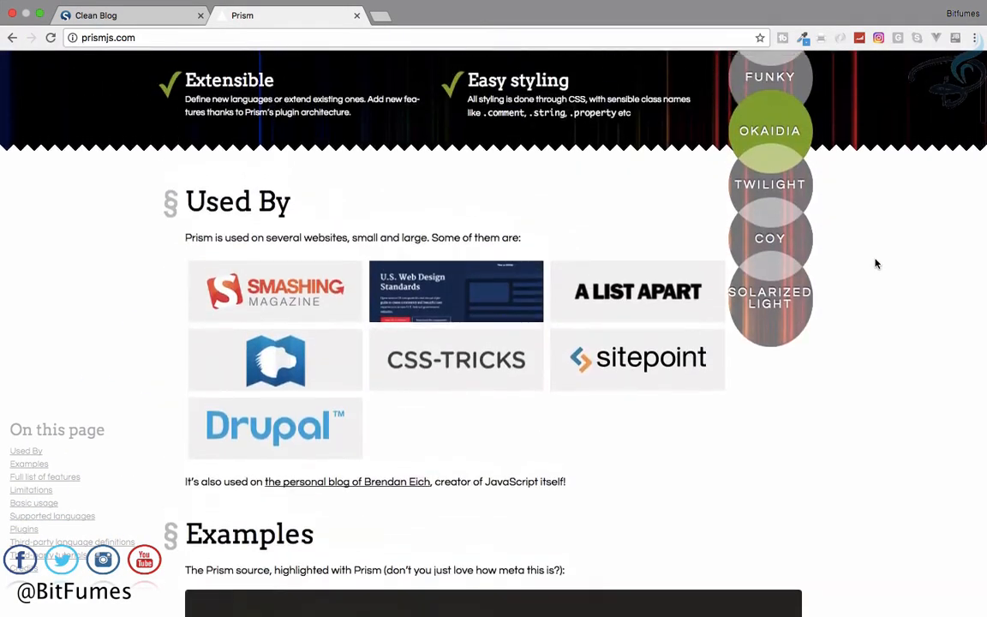
{"action": "left_click", "coordinate": [784, 306]}
{"action": "scroll", "coordinate": [784, 306], "scroll_direction": "down", "scroll_amount": 5}
{"action": "scroll", "coordinate": [769, 257], "scroll_direction": "up", "scroll_amount": 5}
{"action": "left_click", "coordinate": [769, 243]}
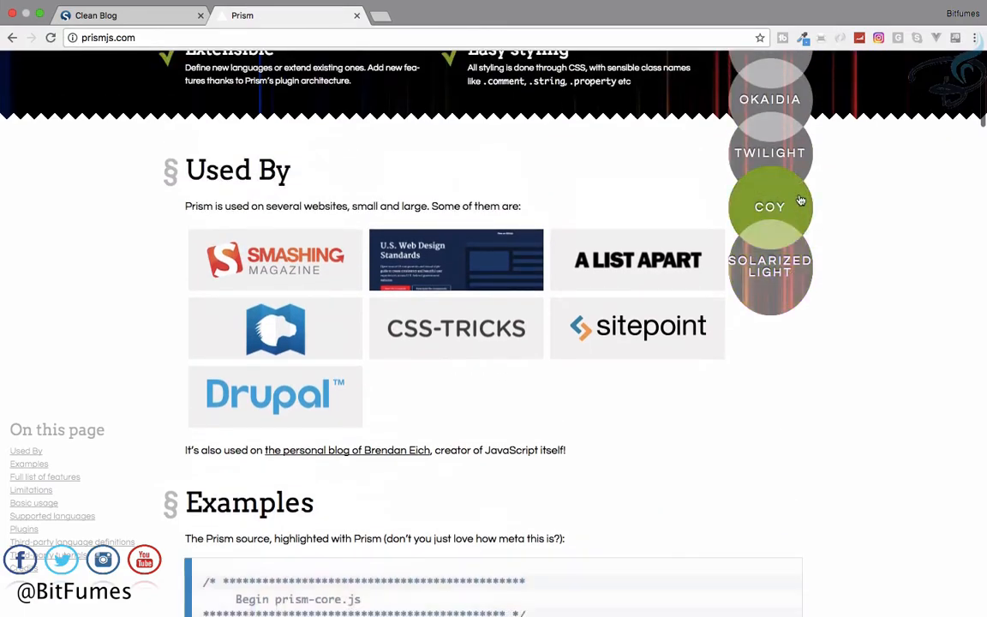
{"action": "scroll", "coordinate": [799, 194], "scroll_direction": "down", "scroll_amount": 5}
{"action": "scroll", "coordinate": [800, 194], "scroll_direction": "up", "scroll_amount": 3}
{"action": "scroll", "coordinate": [800, 194], "scroll_direction": "up", "scroll_amount": 5}
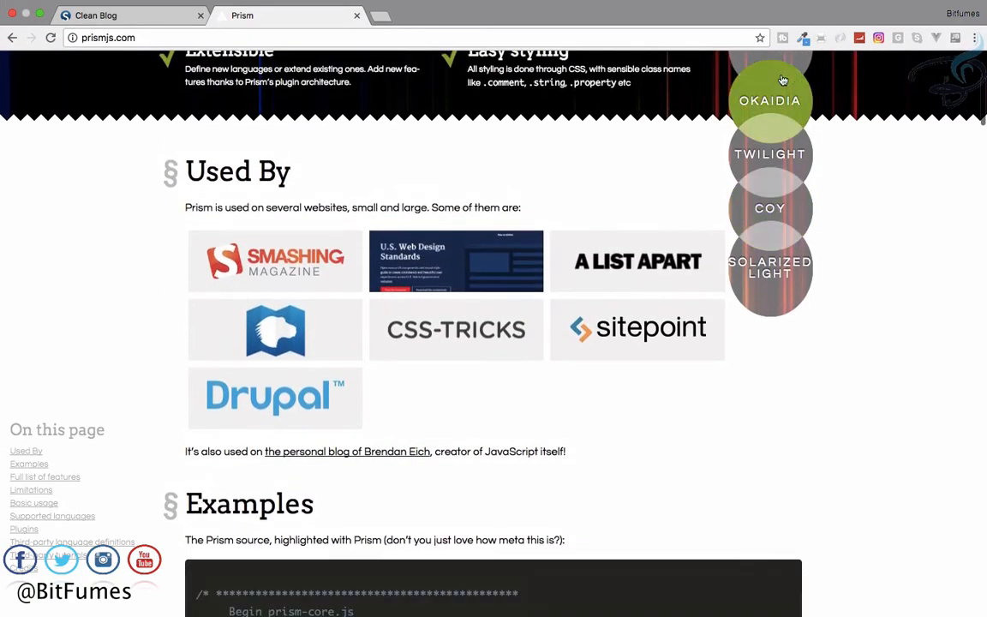
{"action": "scroll", "coordinate": [788, 129], "scroll_direction": "up", "scroll_amount": 5}
{"action": "left_click", "coordinate": [769, 205]}
{"action": "scroll", "coordinate": [769, 205], "scroll_direction": "down", "scroll_amount": 8}
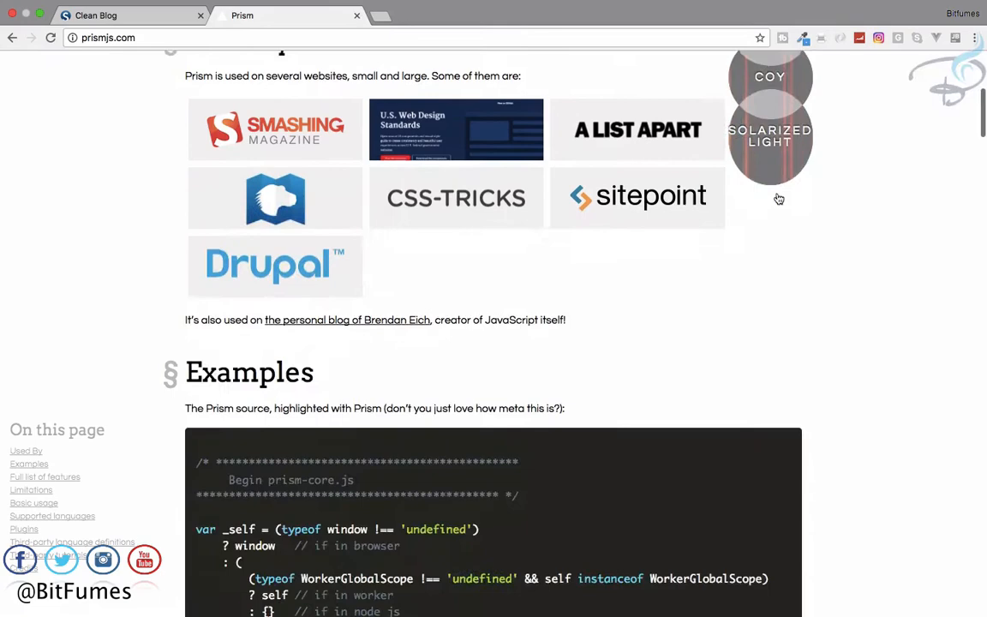
{"action": "scroll", "coordinate": [777, 198], "scroll_direction": "up", "scroll_amount": 3}
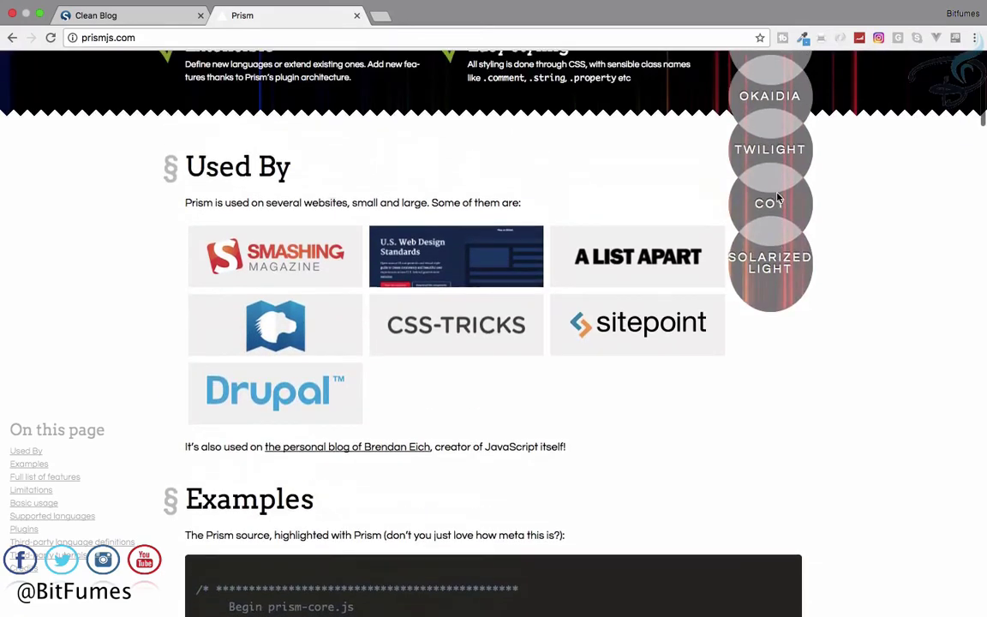
{"action": "left_click", "coordinate": [786, 96]}
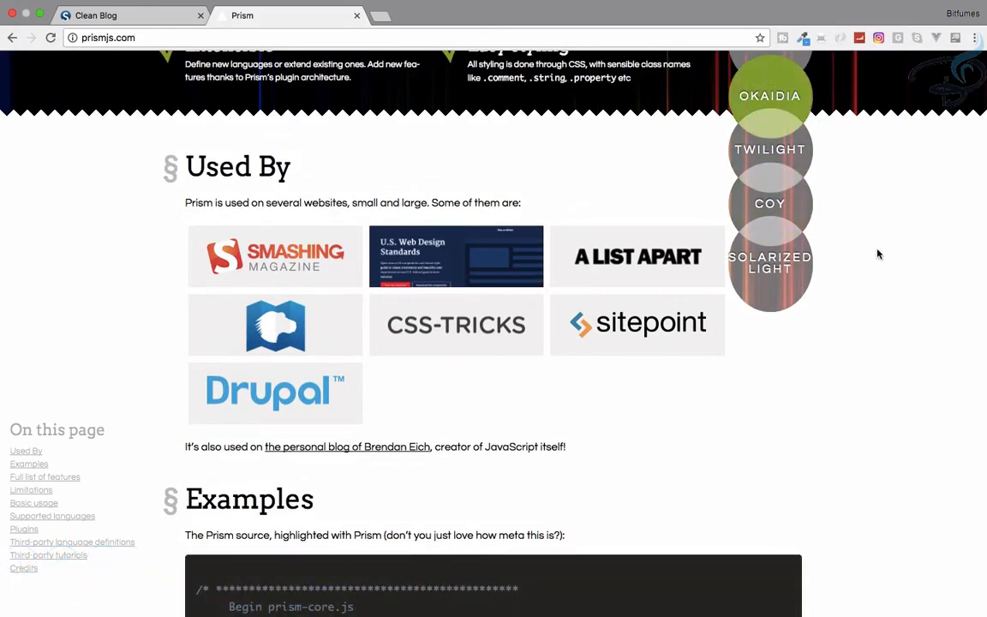
{"action": "scroll", "coordinate": [878, 254], "scroll_direction": "up", "scroll_amount": 2}
{"action": "scroll", "coordinate": [890, 265], "scroll_direction": "down", "scroll_amount": 5}
{"action": "scroll", "coordinate": [898, 284], "scroll_direction": "down", "scroll_amount": 3}
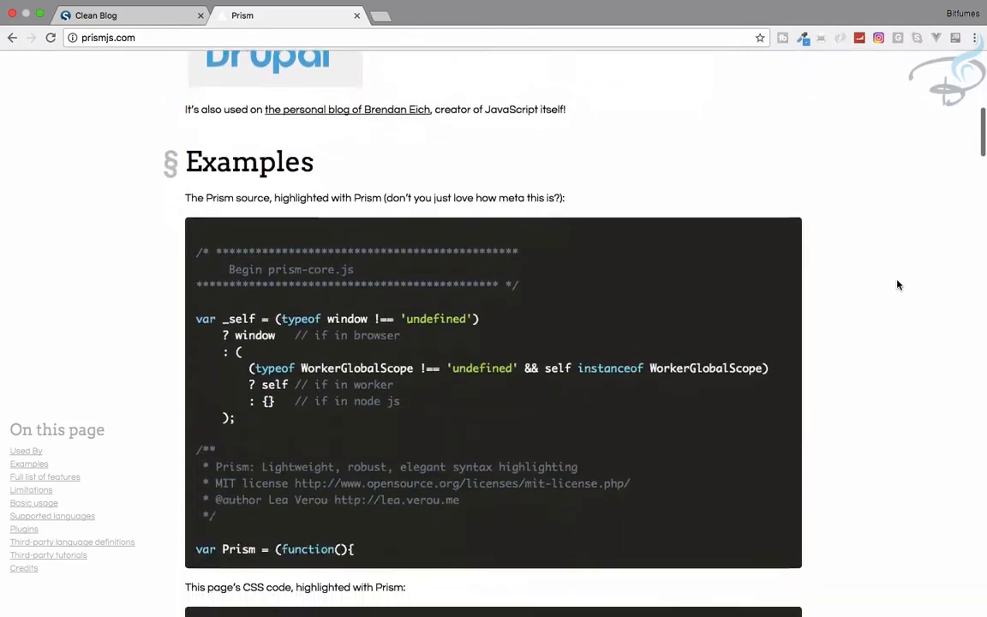
{"action": "scroll", "coordinate": [897, 285], "scroll_direction": "down", "scroll_amount": 2}
{"action": "scroll", "coordinate": [513, 343], "scroll_direction": "down", "scroll_amount": 5}
{"action": "scroll", "coordinate": [583, 385], "scroll_direction": "down", "scroll_amount": 3}
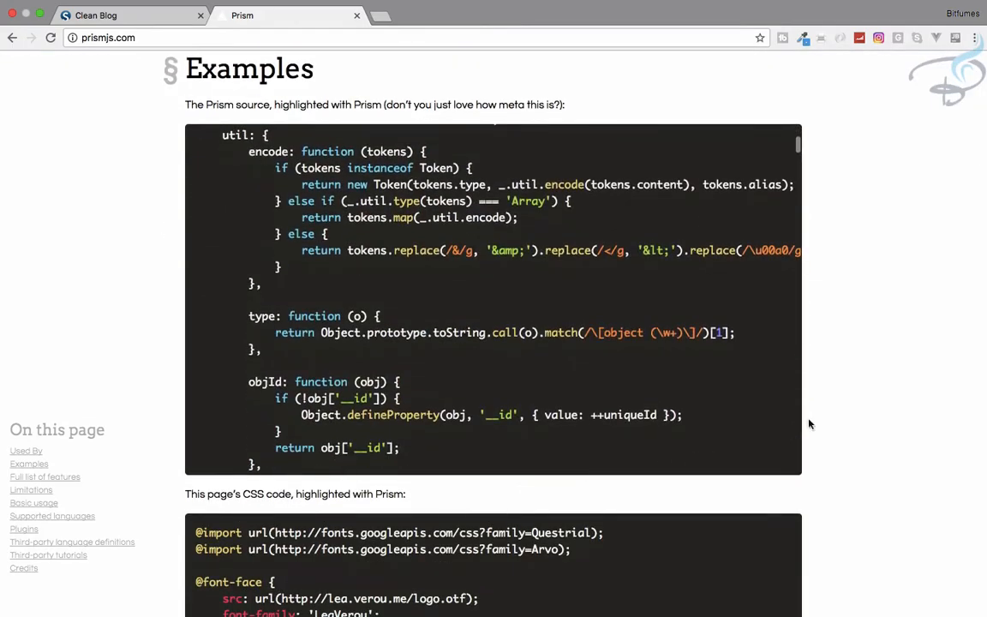
{"action": "scroll", "coordinate": [854, 394], "scroll_direction": "up", "scroll_amount": 5}
{"action": "scroll", "coordinate": [854, 394], "scroll_direction": "up", "scroll_amount": 5}
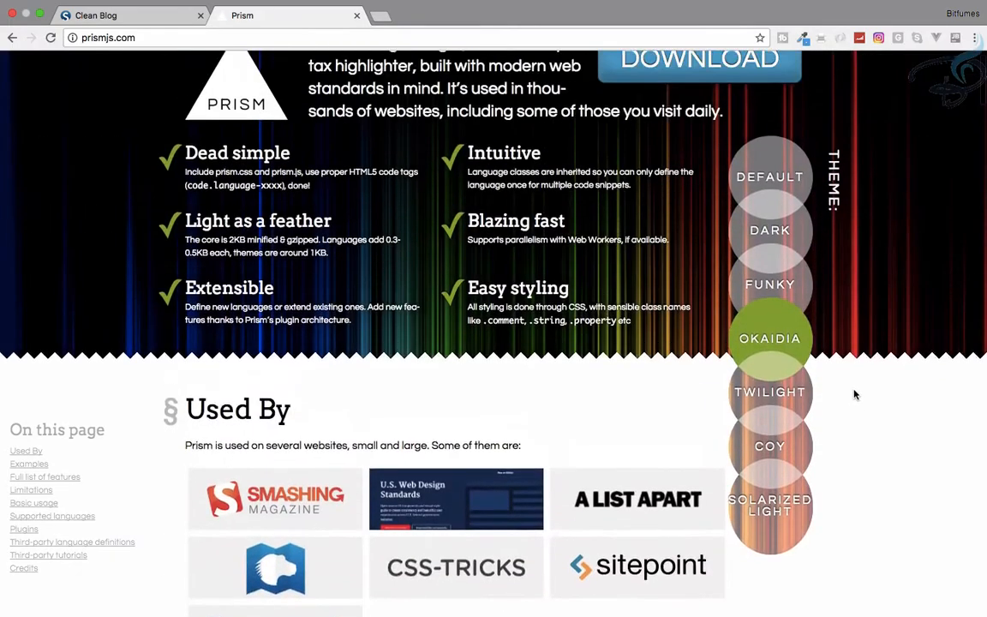
{"action": "scroll", "coordinate": [854, 394], "scroll_direction": "up", "scroll_amount": 2}
{"action": "scroll", "coordinate": [854, 394], "scroll_direction": "up", "scroll_amount": 1}
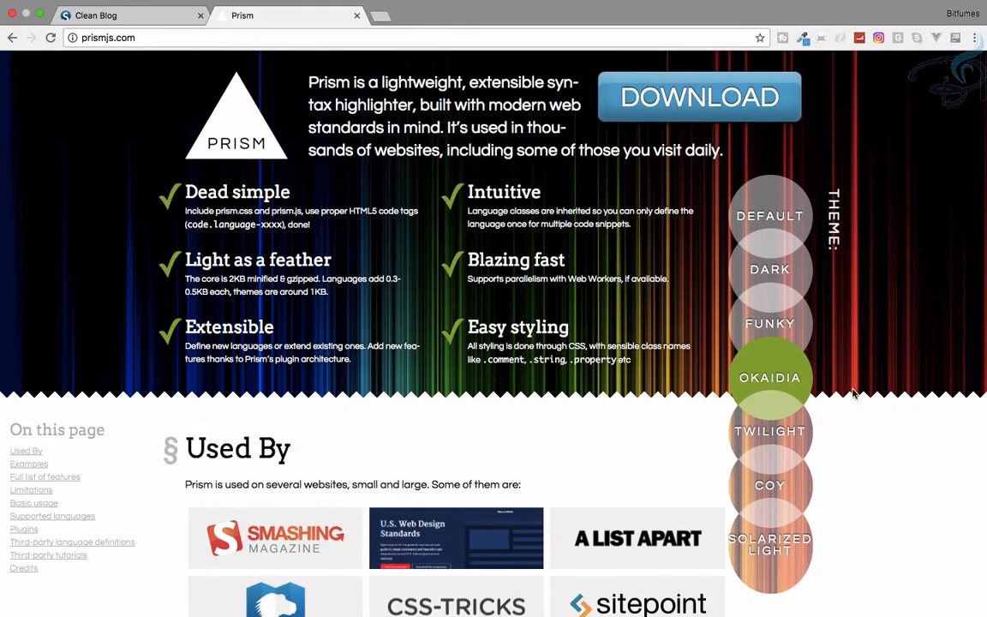
- Start a custom Prism download with the Okaidia theme and all languages selected
{"action": "left_click", "coordinate": [686, 114]}
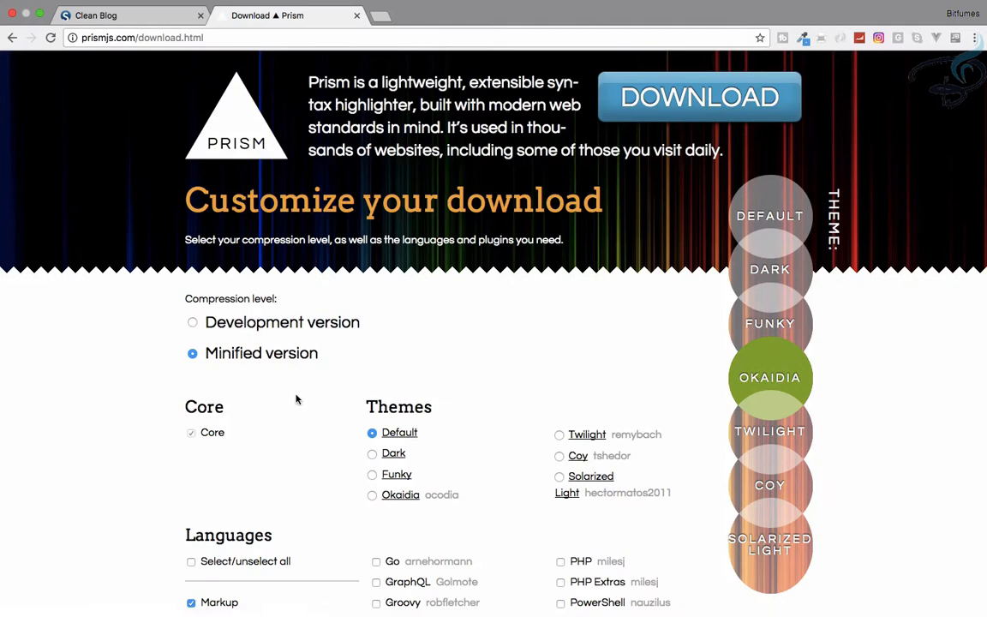
{"action": "scroll", "coordinate": [106, 514], "scroll_direction": "down", "scroll_amount": 4}
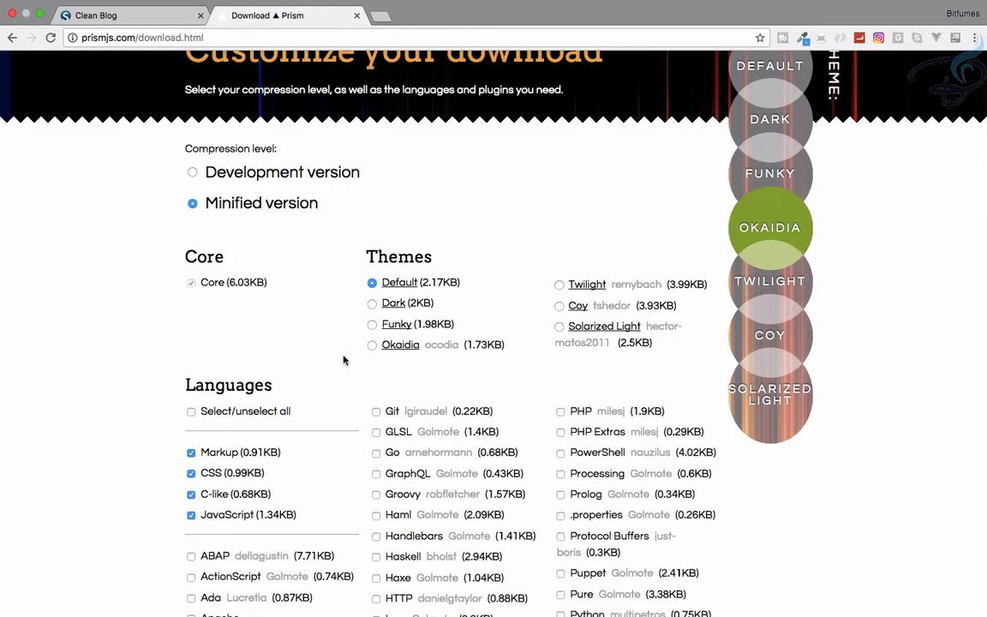
{"action": "left_click", "coordinate": [372, 345]}
{"action": "scroll", "coordinate": [130, 386], "scroll_direction": "down", "scroll_amount": 5}
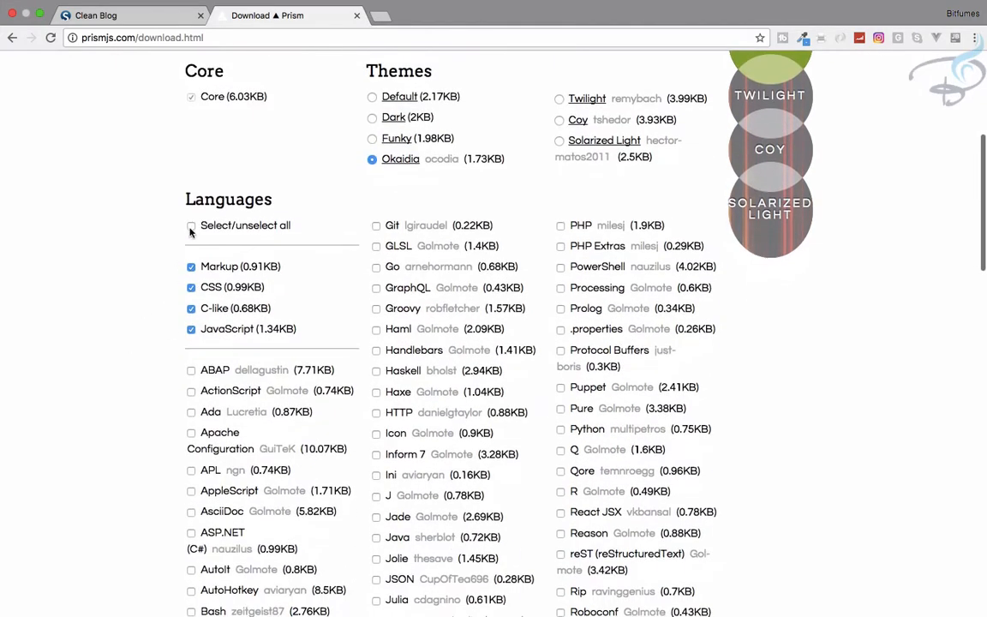
{"action": "left_click", "coordinate": [190, 229]}
{"action": "scroll", "coordinate": [146, 340], "scroll_direction": "down", "scroll_amount": 10}
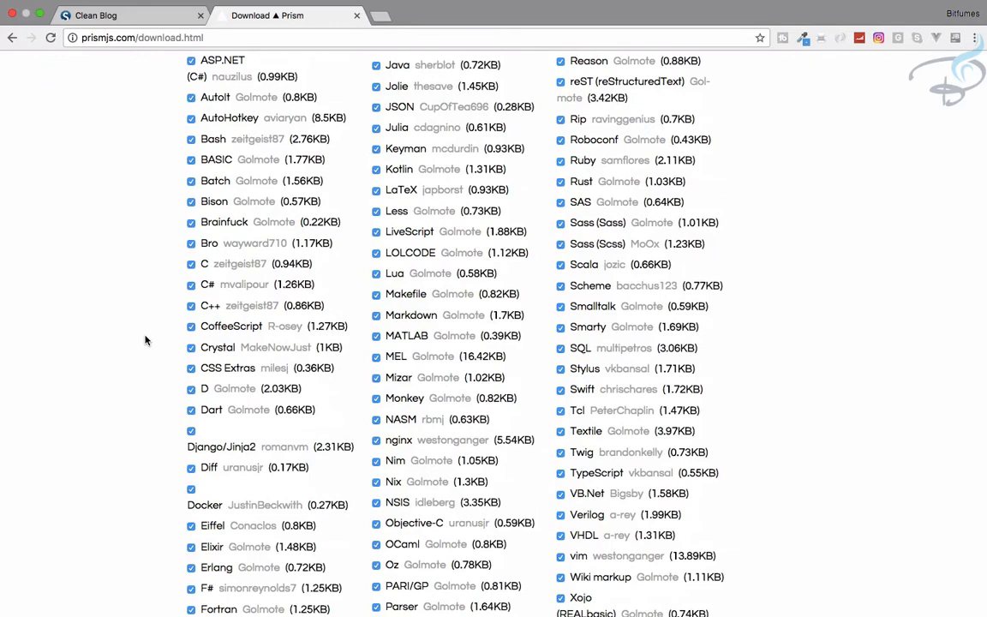
{"action": "scroll", "coordinate": [146, 340], "scroll_direction": "down", "scroll_amount": 5}
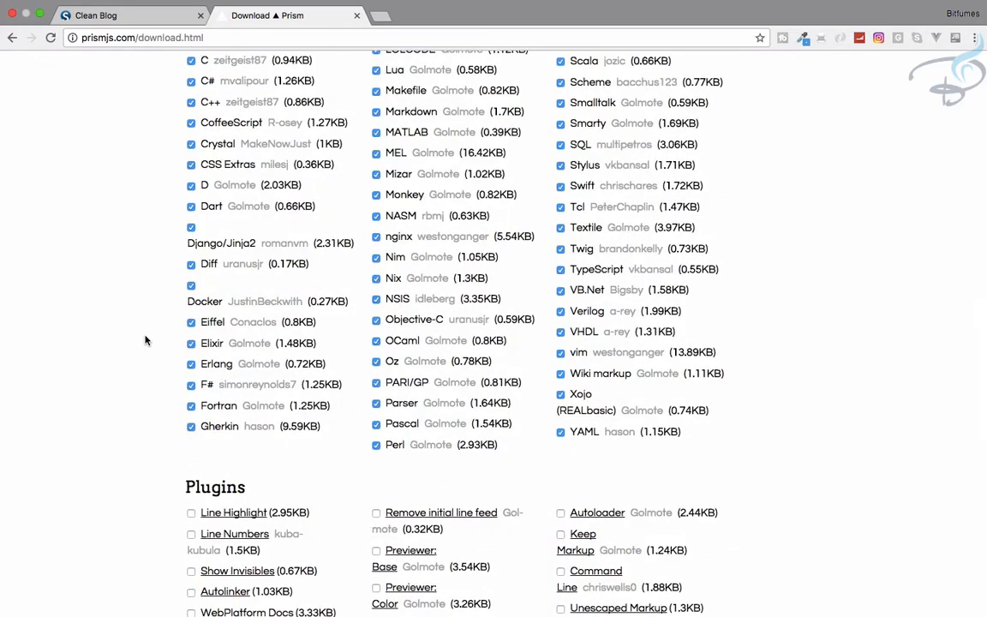
{"action": "scroll", "coordinate": [145, 340], "scroll_direction": "up", "scroll_amount": 5}
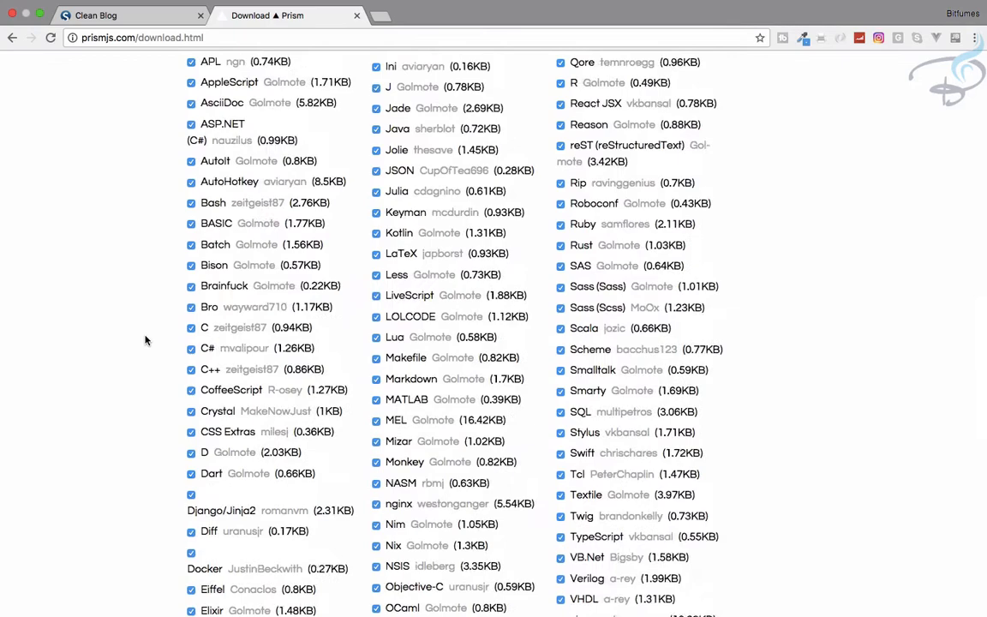
{"action": "scroll", "coordinate": [145, 340], "scroll_direction": "up", "scroll_amount": 5}
{"action": "scroll", "coordinate": [145, 340], "scroll_direction": "down", "scroll_amount": 8}
{"action": "scroll", "coordinate": [159, 287], "scroll_direction": "down", "scroll_amount": 3}
{"action": "scroll", "coordinate": [160, 287], "scroll_direction": "down", "scroll_amount": 4}
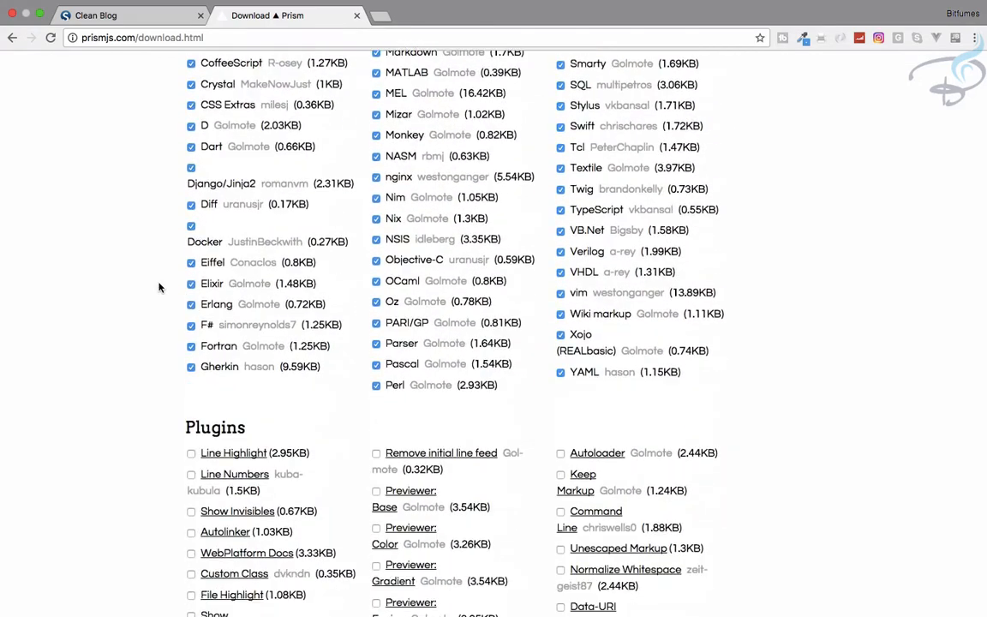
{"action": "scroll", "coordinate": [159, 287], "scroll_direction": "down", "scroll_amount": 5}
{"action": "scroll", "coordinate": [159, 287], "scroll_direction": "down", "scroll_amount": 2}
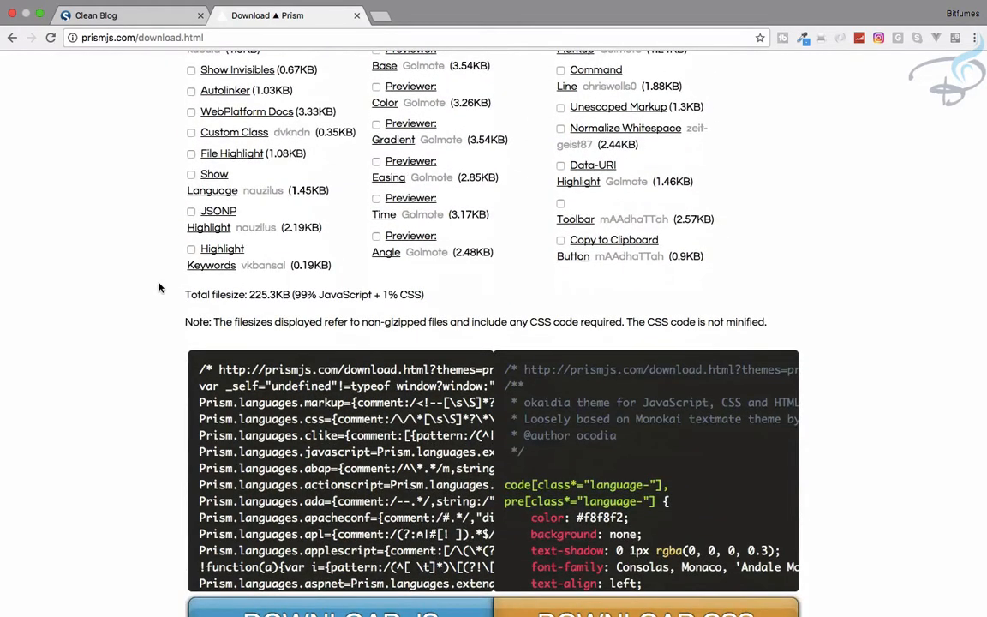
{"action": "scroll", "coordinate": [160, 287], "scroll_direction": "up", "scroll_amount": 4}
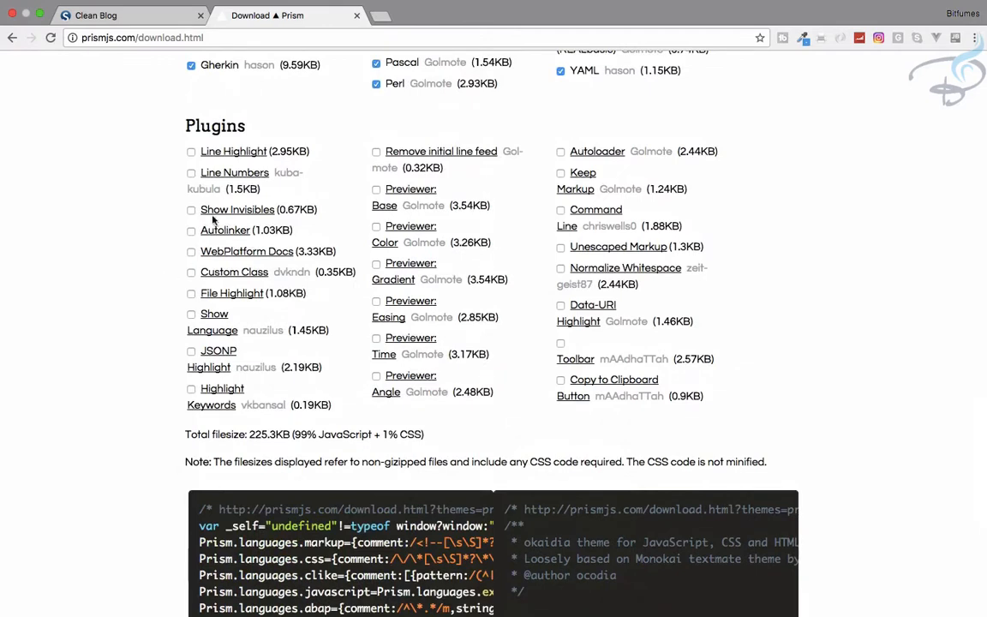
- Tick Copy to Clipboard, Normalize Whitespace, Unescaped Markup, Command Line, Autoloader, Keep Markup and all Previewer plugins
{"action": "left_click", "coordinate": [561, 380]}
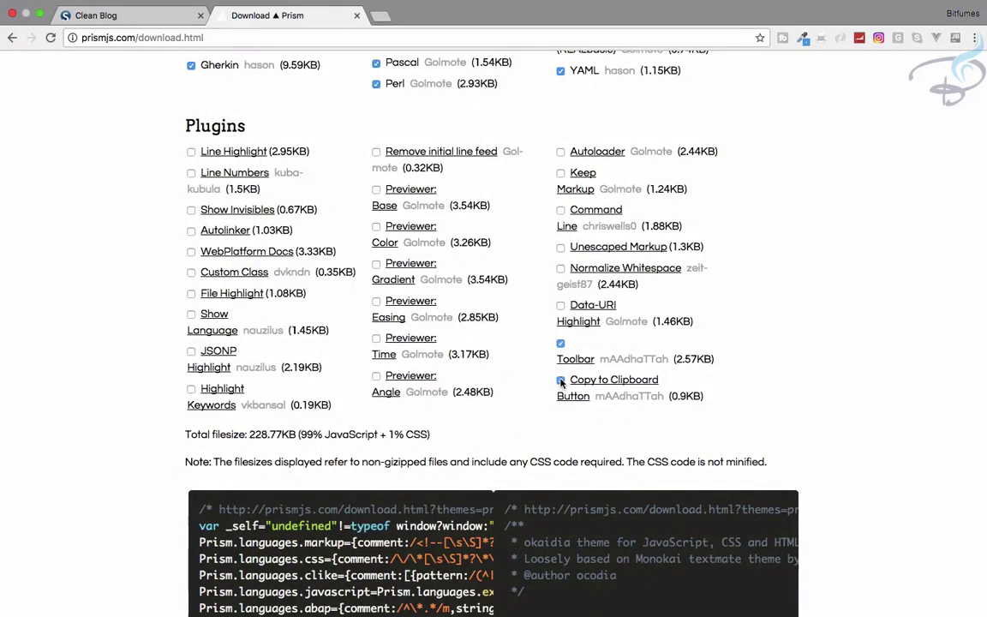
{"action": "left_click", "coordinate": [560, 269]}
{"action": "left_click", "coordinate": [560, 305]}
{"action": "left_click", "coordinate": [561, 249]}
{"action": "left_click", "coordinate": [560, 210]}
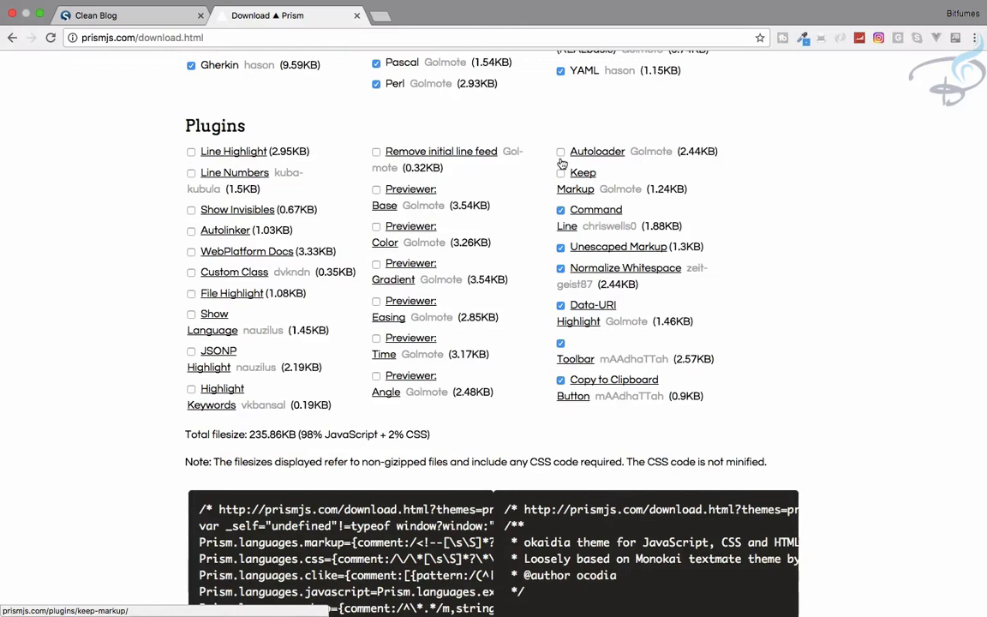
{"action": "left_click", "coordinate": [376, 152]}
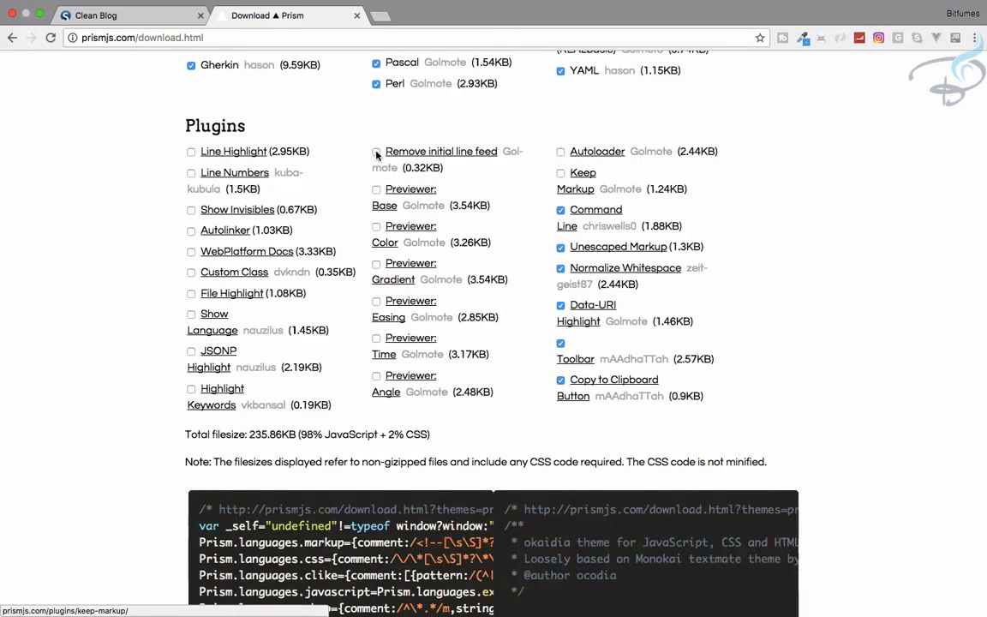
{"action": "left_click", "coordinate": [376, 189]}
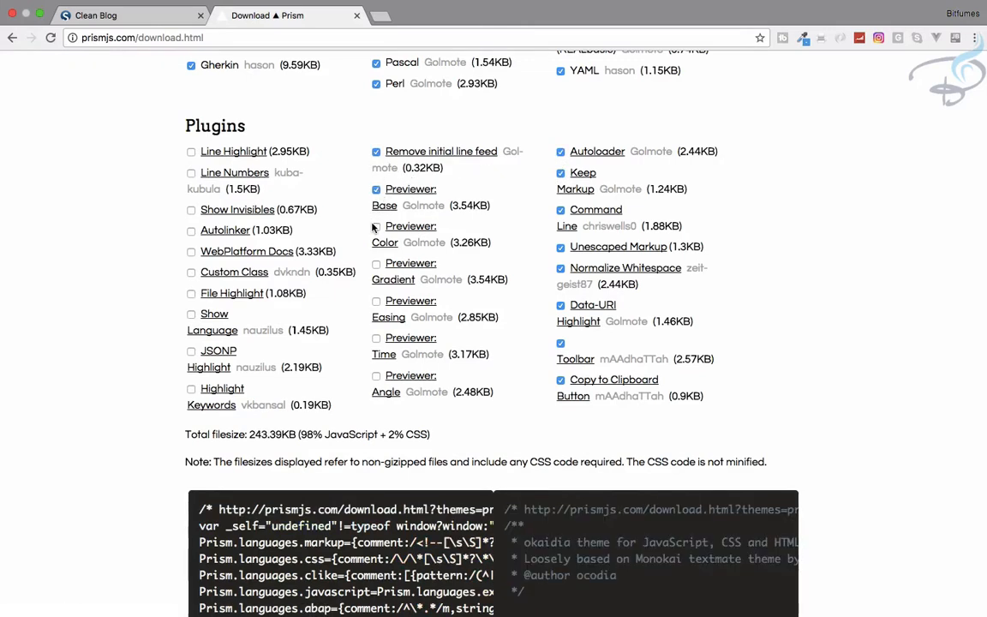
{"action": "left_click", "coordinate": [376, 227]}
{"action": "left_click", "coordinate": [376, 264]}
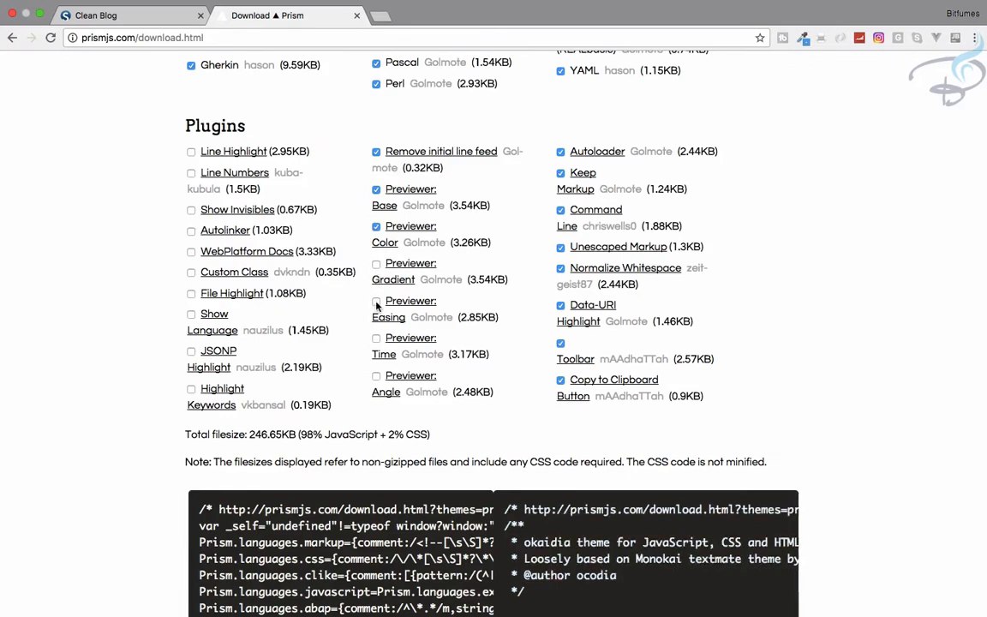
{"action": "left_click", "coordinate": [376, 300]}
{"action": "left_click", "coordinate": [376, 338]}
{"action": "left_click", "coordinate": [376, 375]}
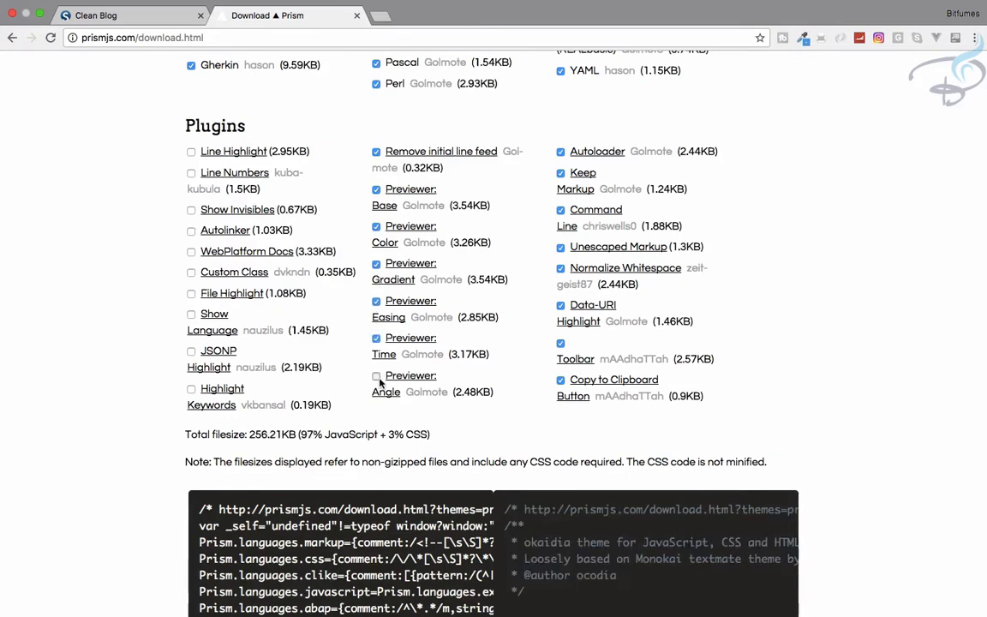
- Tick the left-column plugins: Highlight Keywords, JSONP Highlight, Show Language, File Highlight, Custom Class, Line Numbers, Line Highlight
{"action": "left_click", "coordinate": [191, 388]}
{"action": "left_click", "coordinate": [191, 352]}
{"action": "left_click", "coordinate": [191, 313]}
{"action": "left_click", "coordinate": [191, 293]}
{"action": "left_click", "coordinate": [191, 272]}
{"action": "left_click", "coordinate": [191, 230]}
{"action": "left_click", "coordinate": [191, 172]}
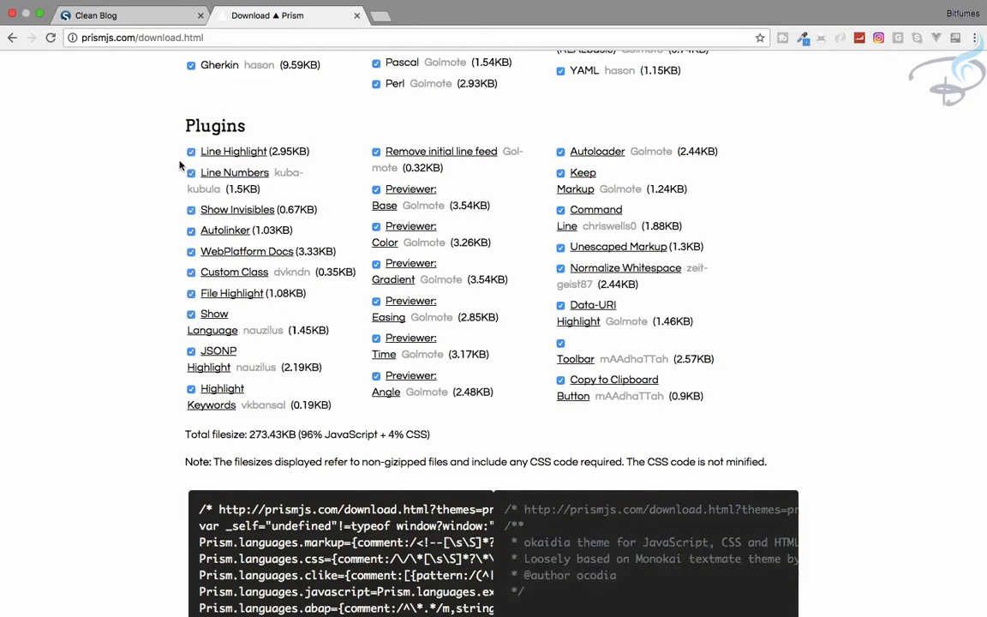
{"action": "scroll", "coordinate": [180, 165], "scroll_direction": "down", "scroll_amount": 10}
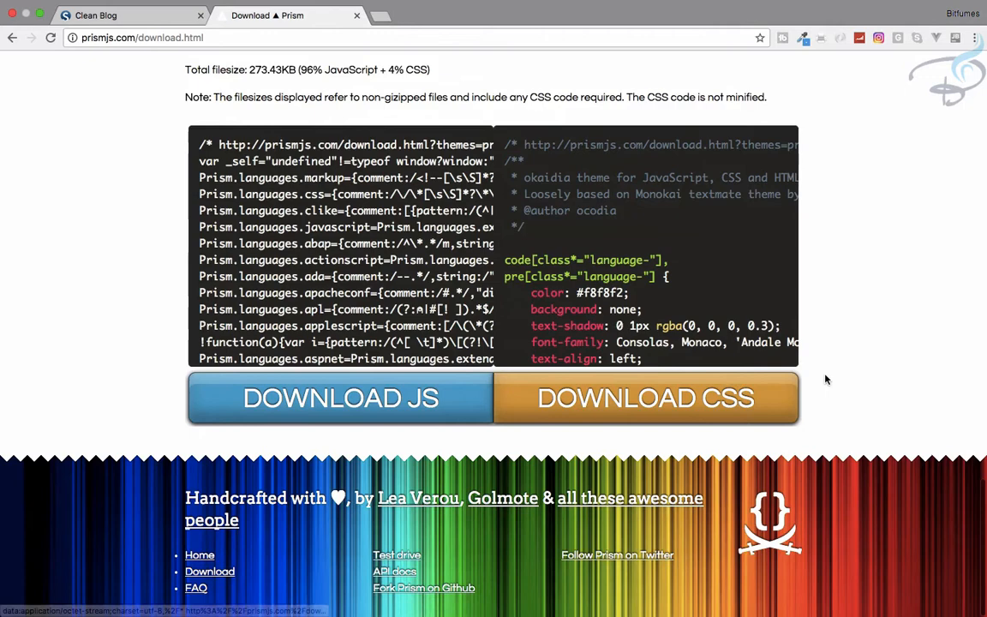
- Download the custom build as prism.js and prism.css
{"action": "left_click", "coordinate": [371, 398]}
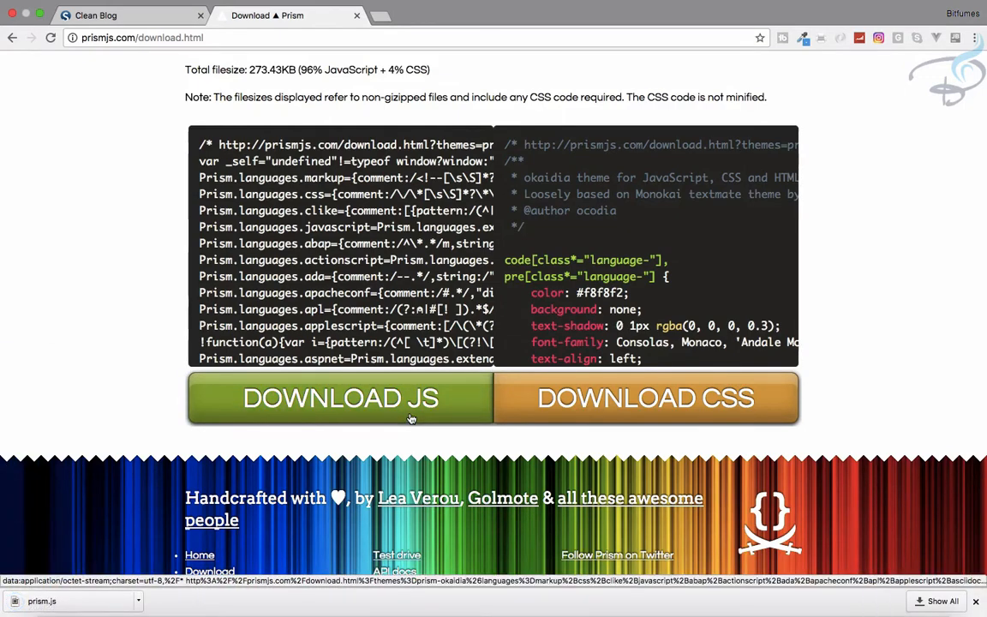
{"action": "left_click", "coordinate": [549, 417]}
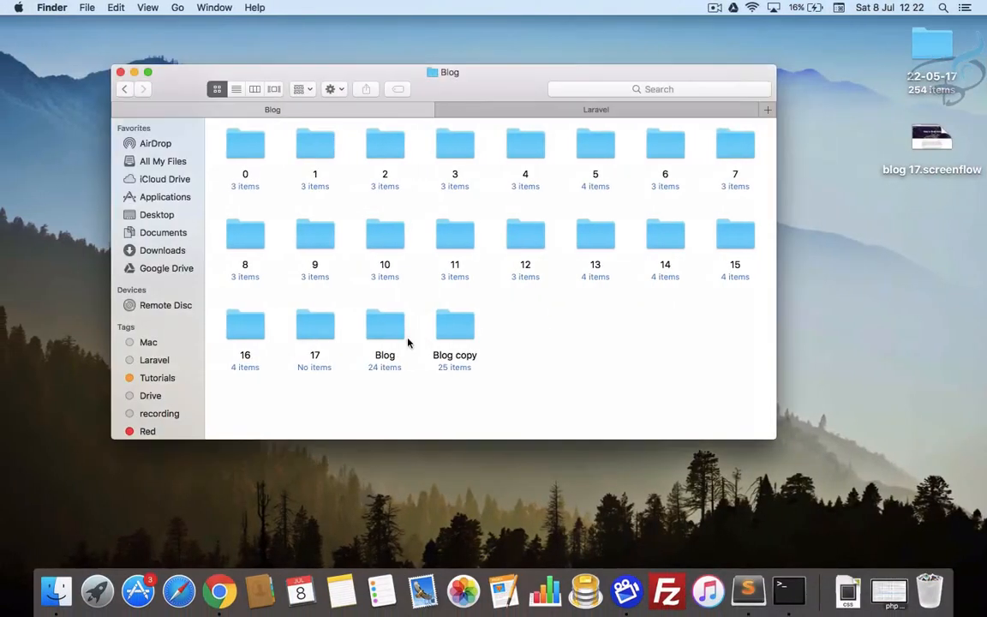
- Open the Blog project in the editor, then select prism.js and prism.css in Downloads
{"action": "left_click_drag", "start_coordinate": [385, 329], "coordinate": [752, 591]}
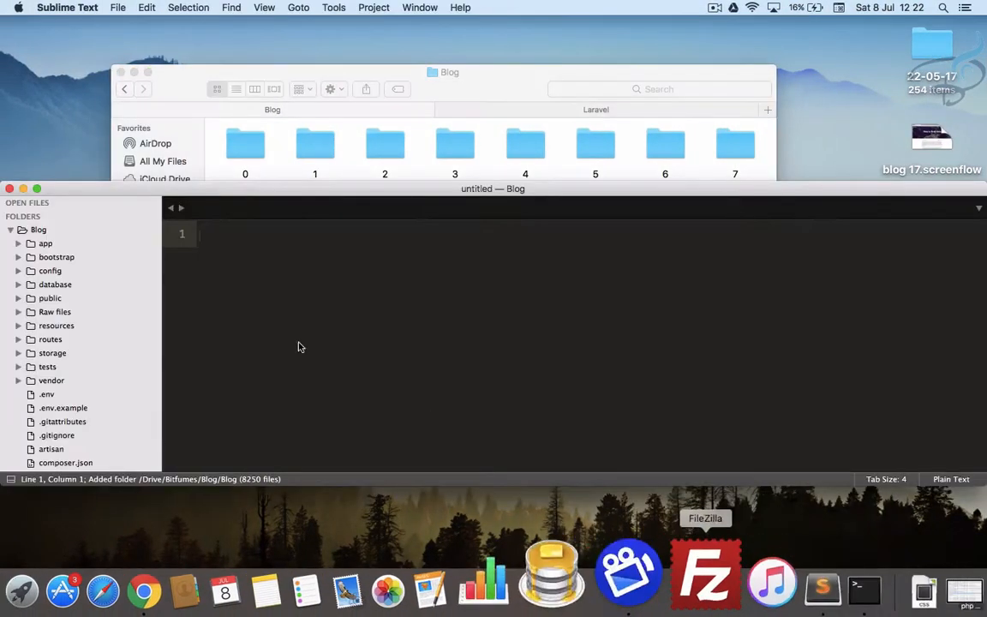
{"action": "left_click", "coordinate": [38, 188]}
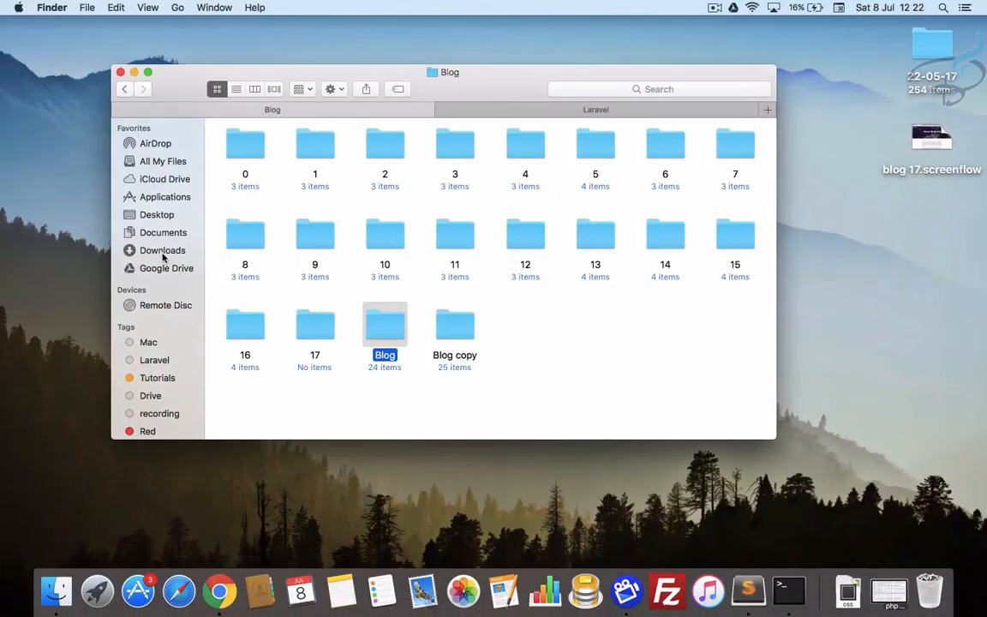
{"action": "left_click", "coordinate": [162, 250]}
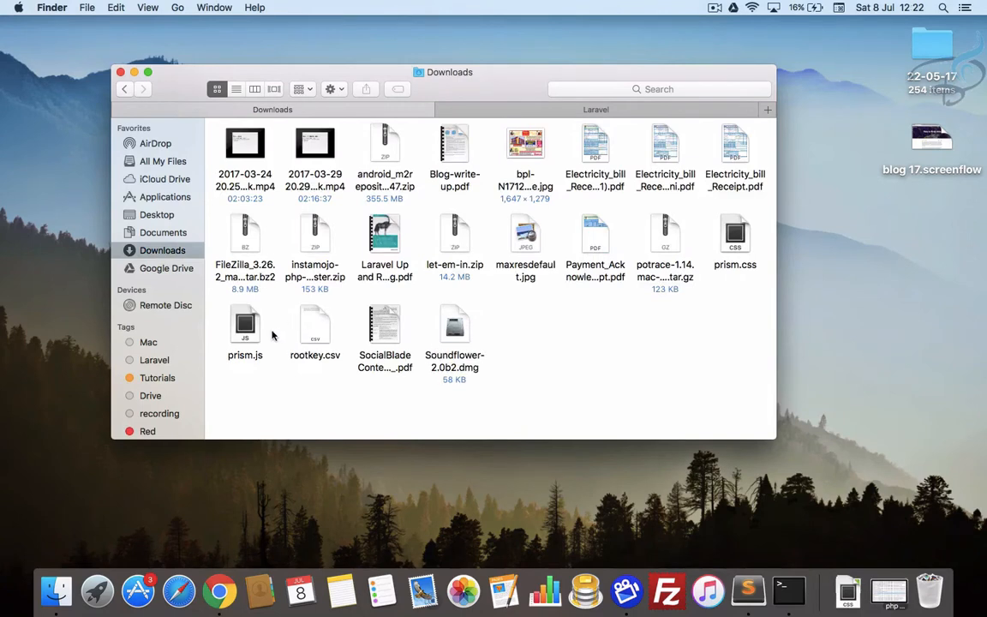
{"action": "left_click", "coordinate": [244, 330]}
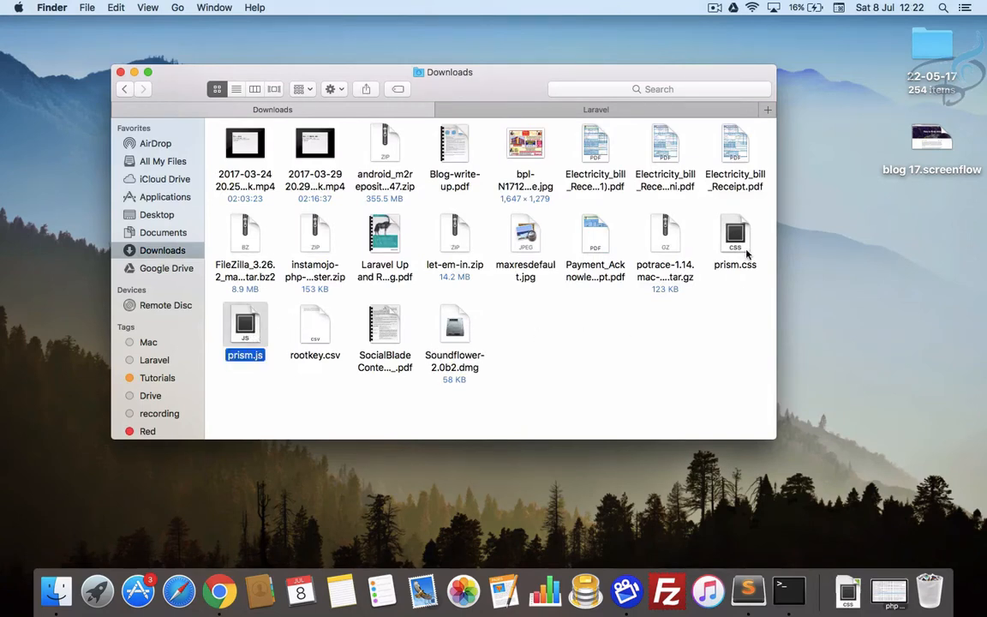
{"action": "left_click", "coordinate": [738, 240], "text": "super"}
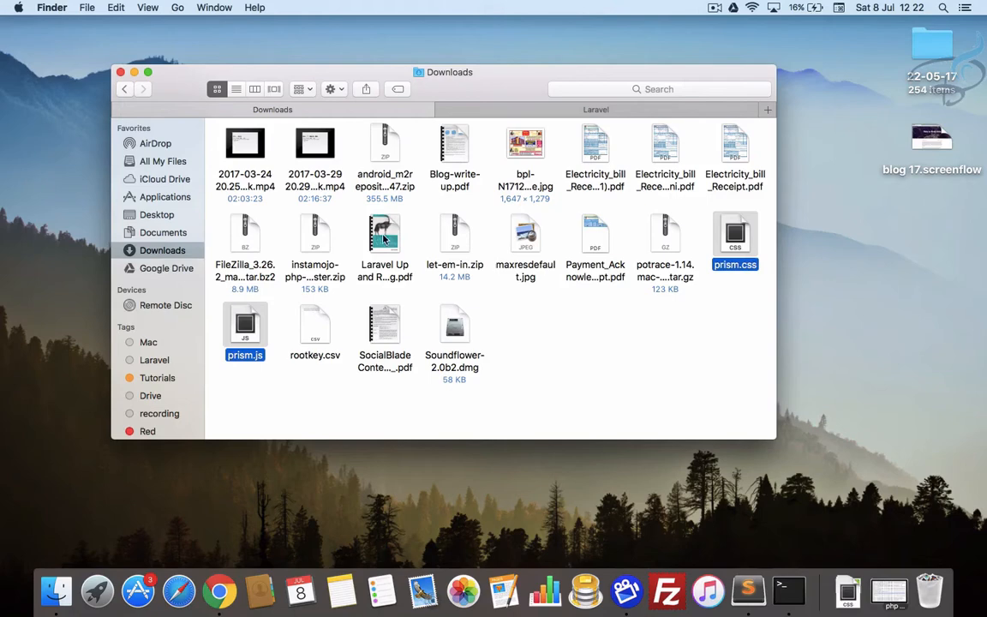
- Navigate to Bitfumes/Blog/public/user/css and paste both Prism files there
{"action": "key", "text": "super+Up"}
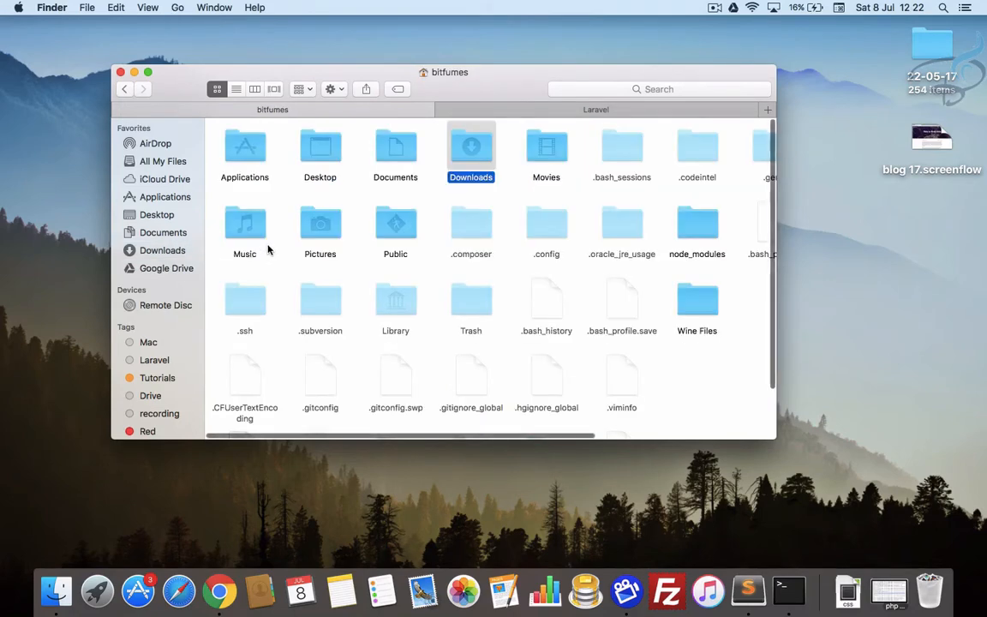
{"action": "left_click", "coordinate": [157, 377]}
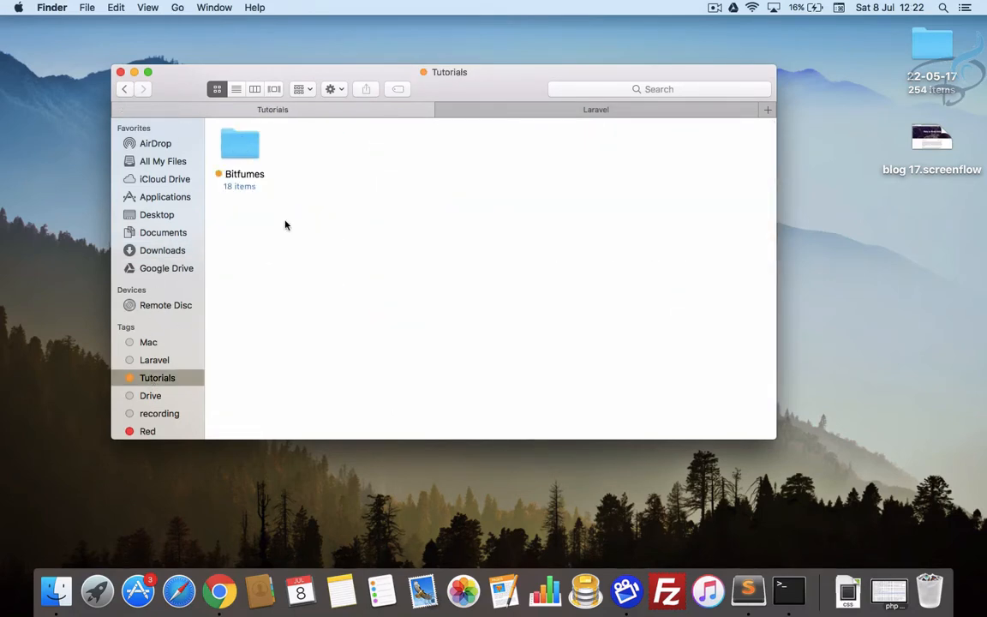
{"action": "double_click", "coordinate": [240, 145]}
{"action": "double_click", "coordinate": [456, 143]}
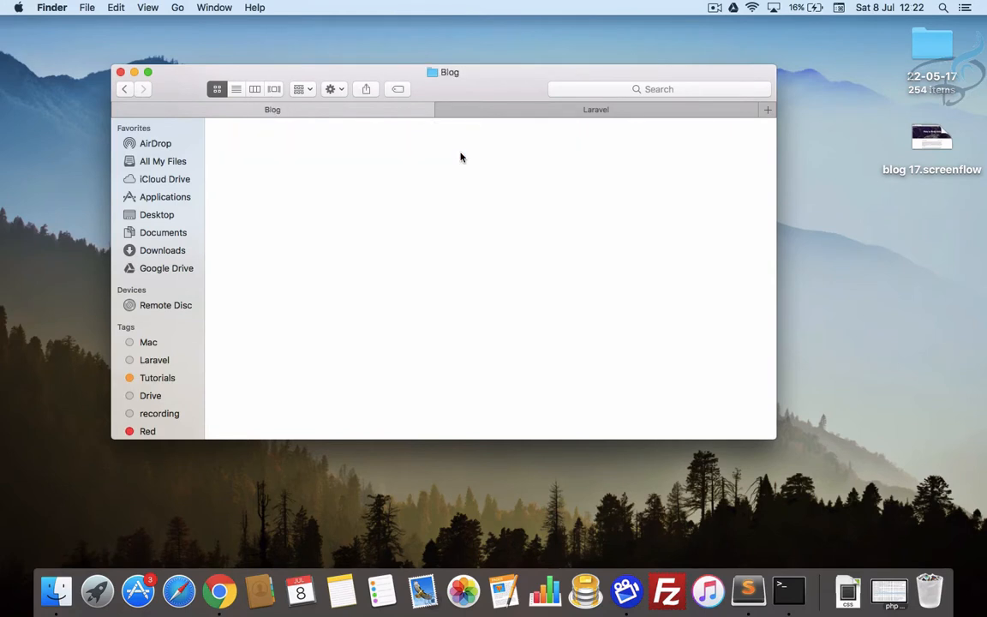
{"action": "double_click", "coordinate": [401, 324]}
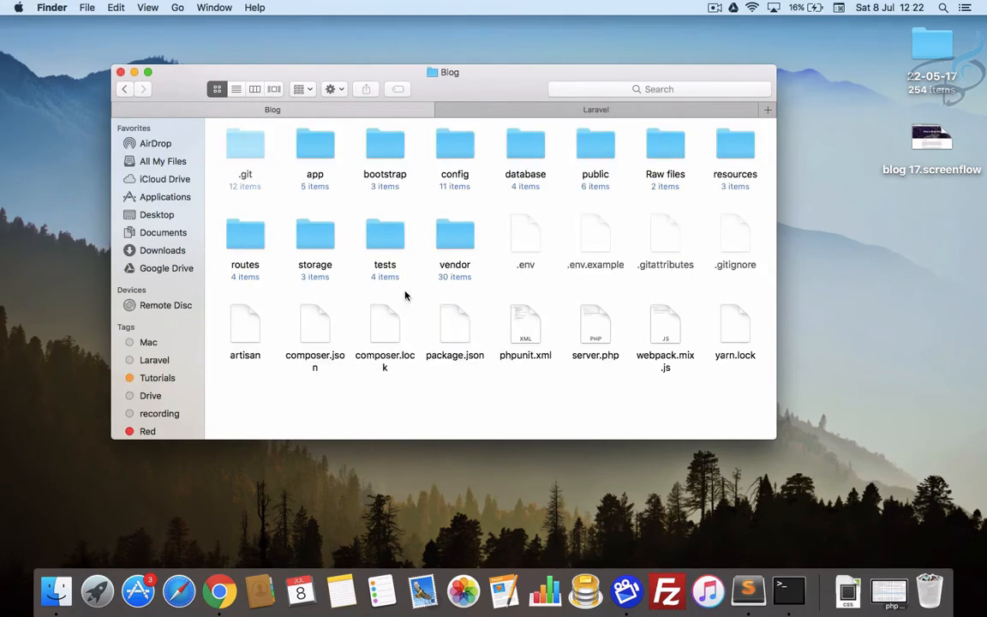
{"action": "double_click", "coordinate": [595, 146]}
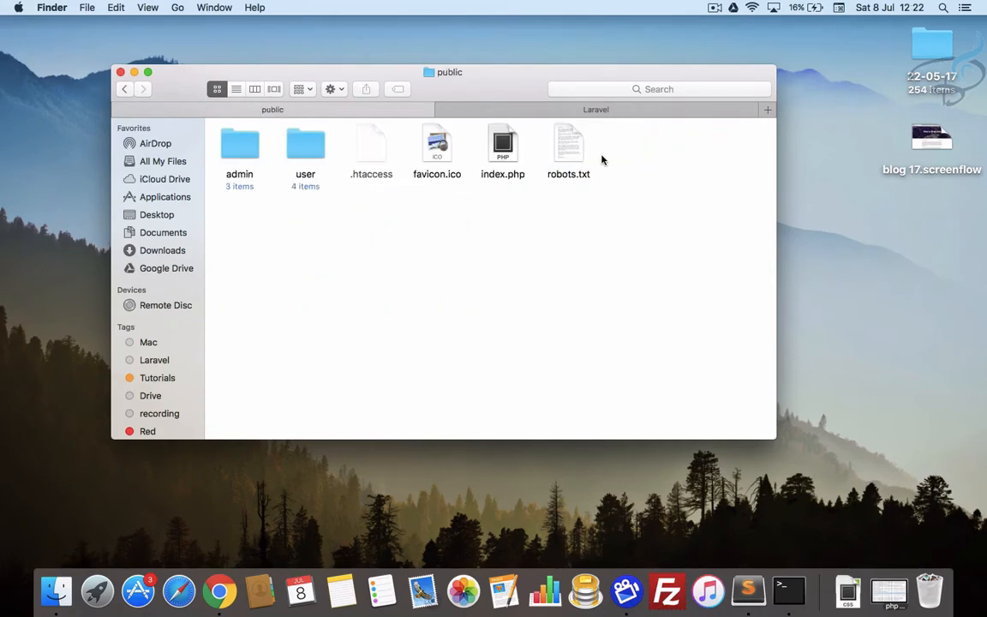
{"action": "double_click", "coordinate": [301, 151]}
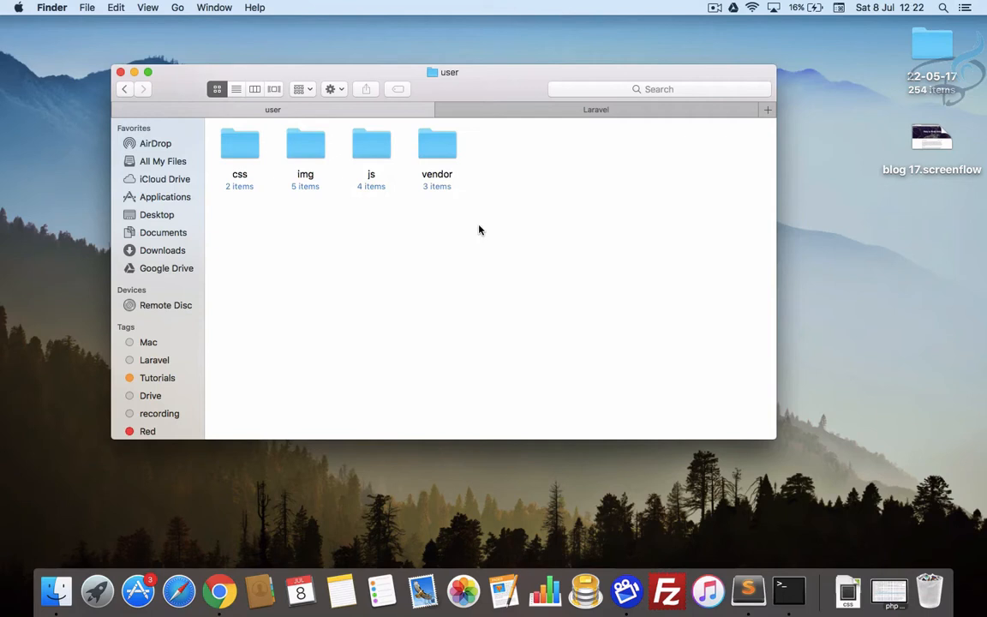
{"action": "double_click", "coordinate": [239, 144]}
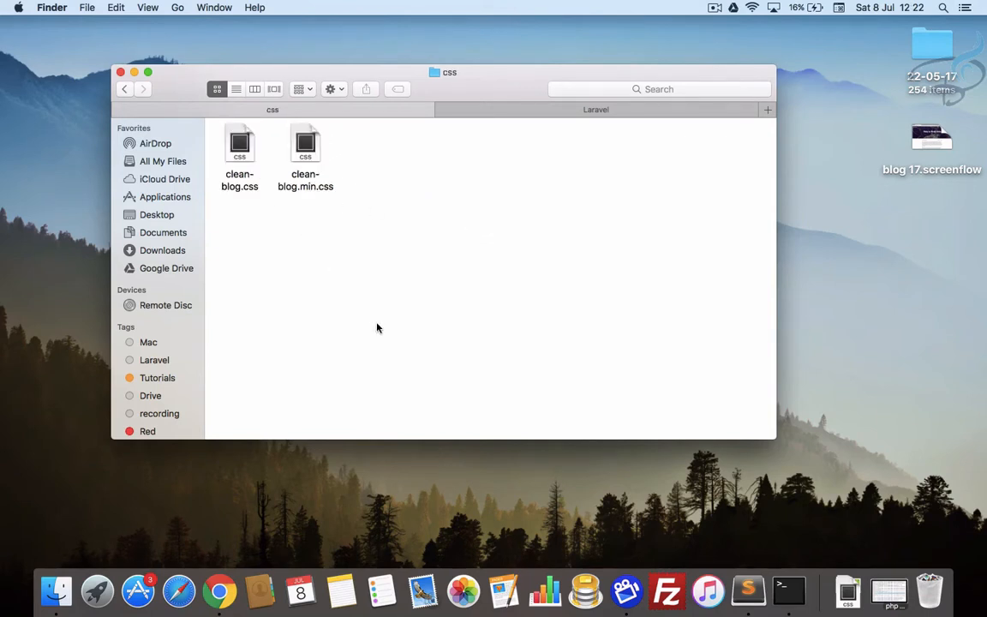
{"action": "key", "text": "super+v"}
- Paste prism.js into the user/js folder and go back up to the Blog folder
{"action": "key", "text": "Right"}
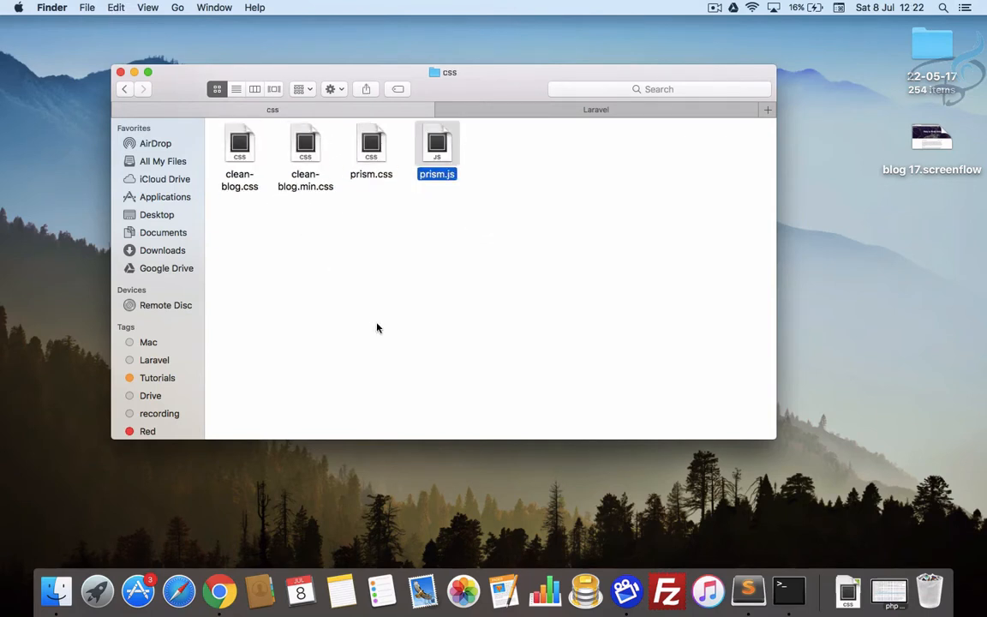
{"action": "key", "text": "super+Up"}
{"action": "key", "text": "Right"}
{"action": "key", "text": "Right"}
{"action": "key", "text": "Right"}
{"action": "key", "text": "Left"}
{"action": "key", "text": "super+Down"}
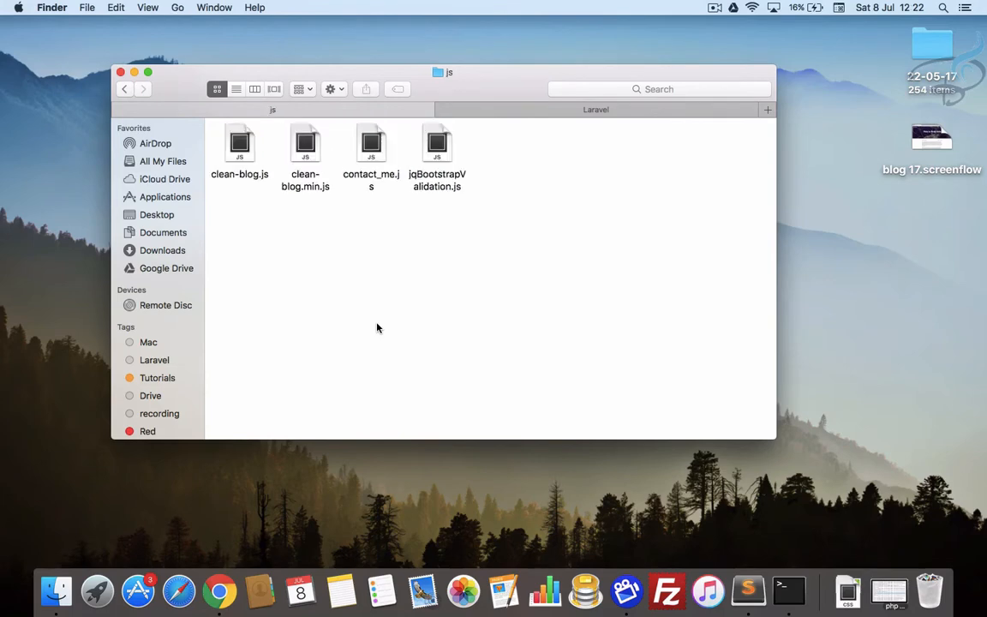
{"action": "key", "text": "super+v"}
{"action": "key", "text": "super+Up"}
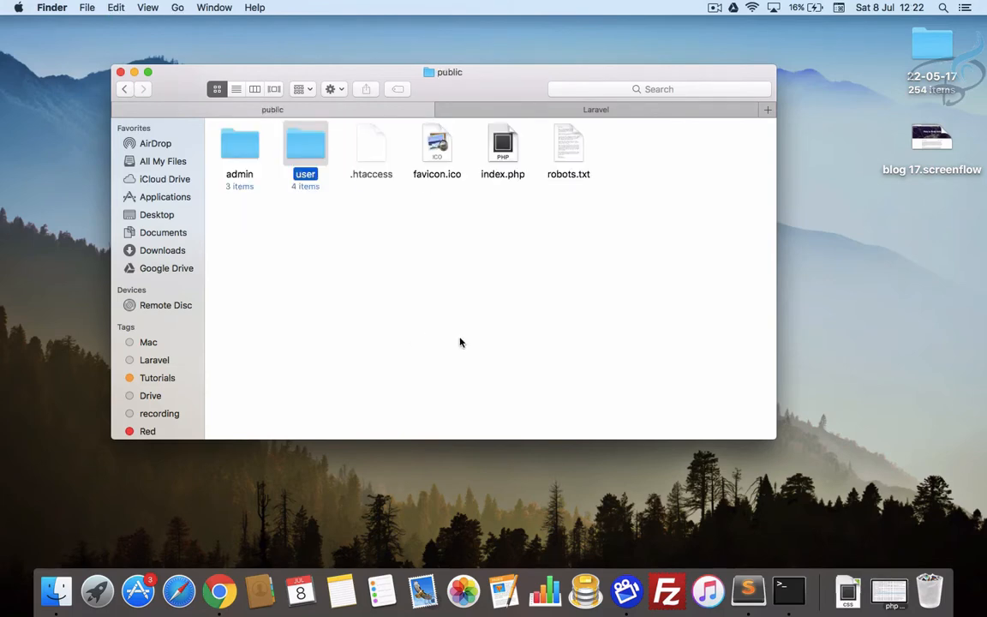
{"action": "key", "text": "super+Up"}
- Open the admin post.blade.php form from resources/views/admin/post
{"action": "left_click", "coordinate": [749, 562]}
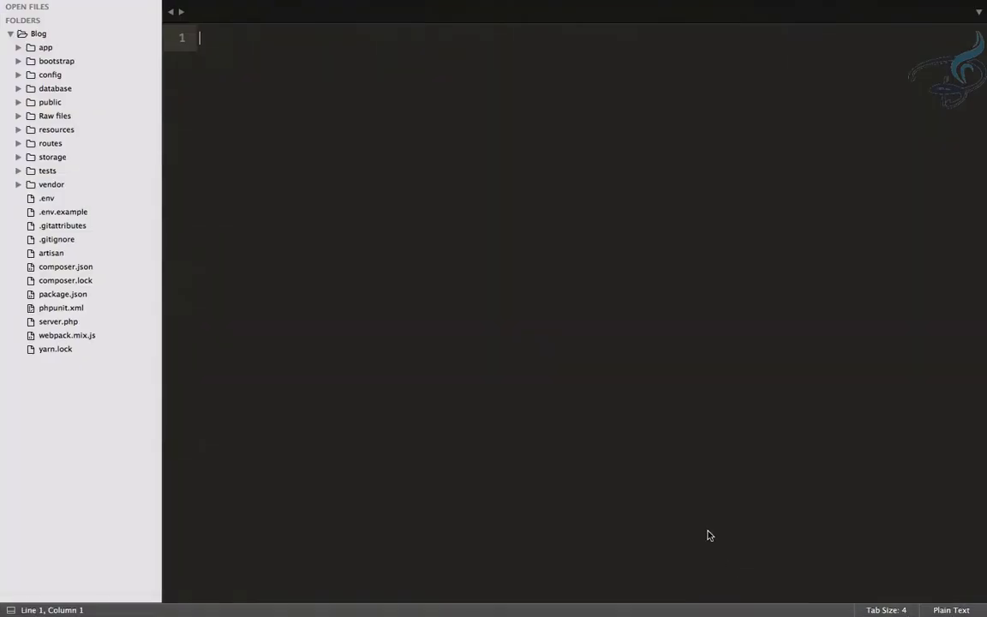
{"action": "left_click", "coordinate": [57, 129]}
{"action": "left_click", "coordinate": [58, 170]}
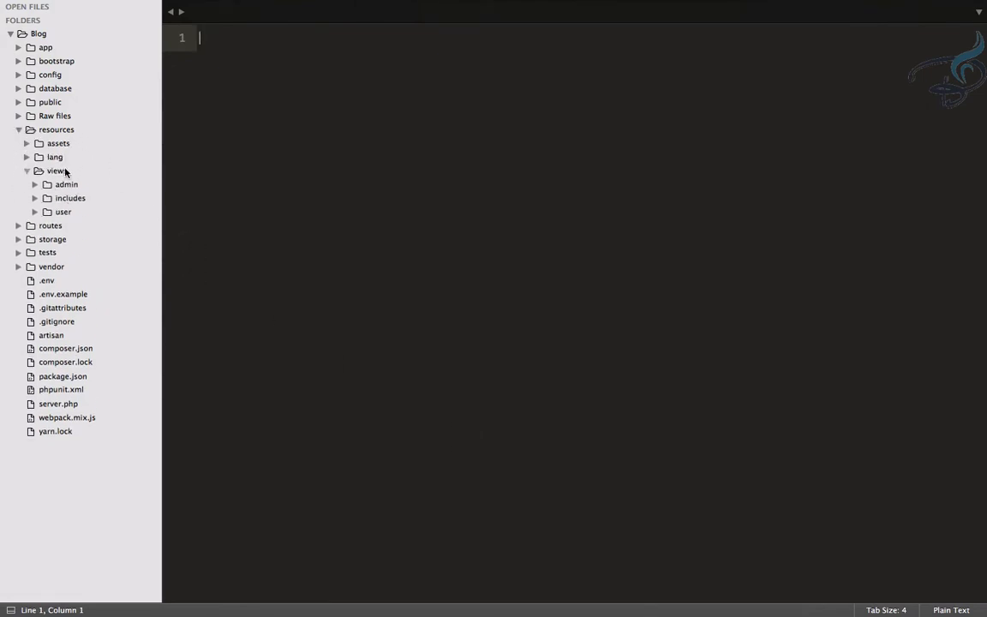
{"action": "left_click", "coordinate": [66, 185]}
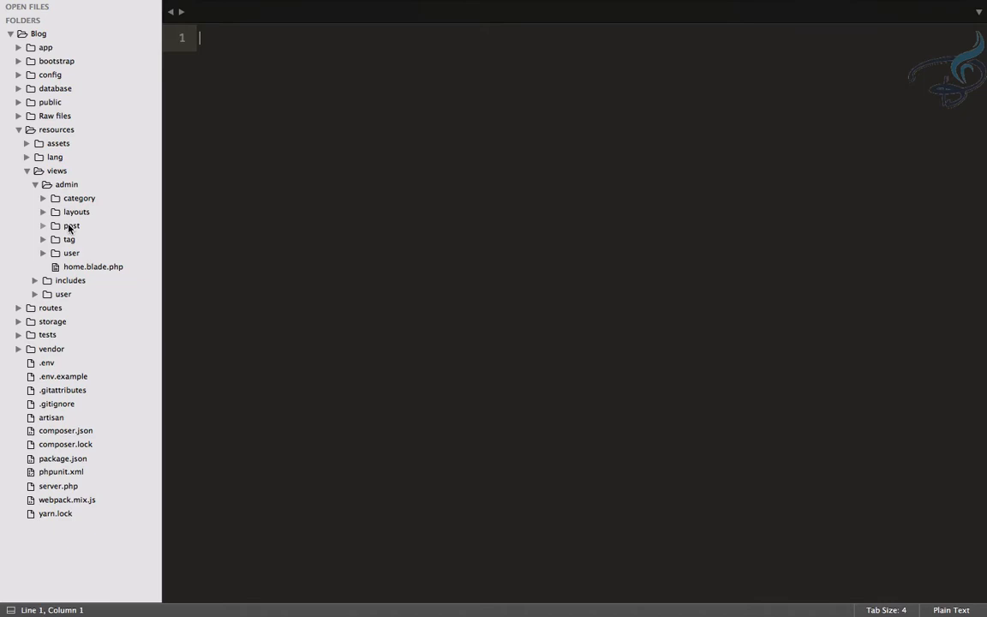
{"action": "left_click", "coordinate": [70, 227]}
{"action": "left_click", "coordinate": [96, 253]}
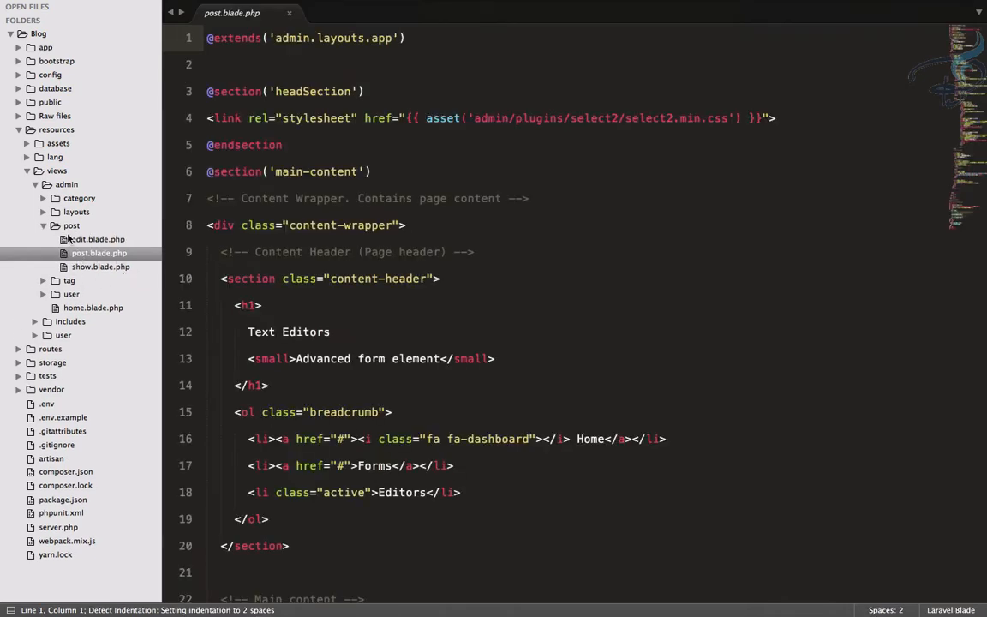
{"action": "scroll", "coordinate": [325, 326], "scroll_direction": "down", "scroll_amount": 10}
{"action": "scroll", "coordinate": [257, 321], "scroll_direction": "down", "scroll_amount": 3}
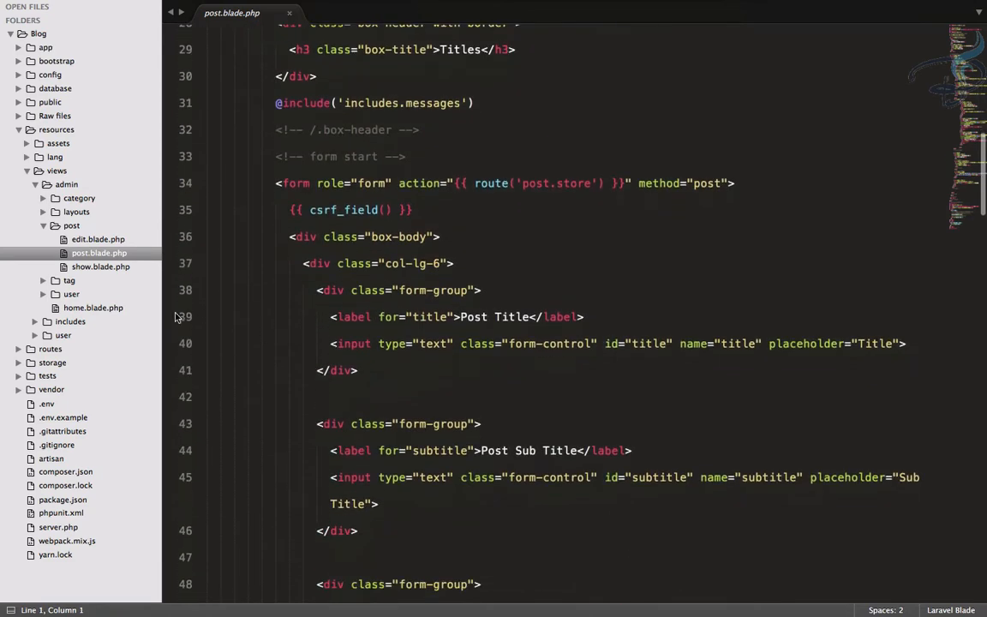
- Collapse the admin views and open the front-end post.blade.php under views/user
{"action": "left_click", "coordinate": [72, 294]}
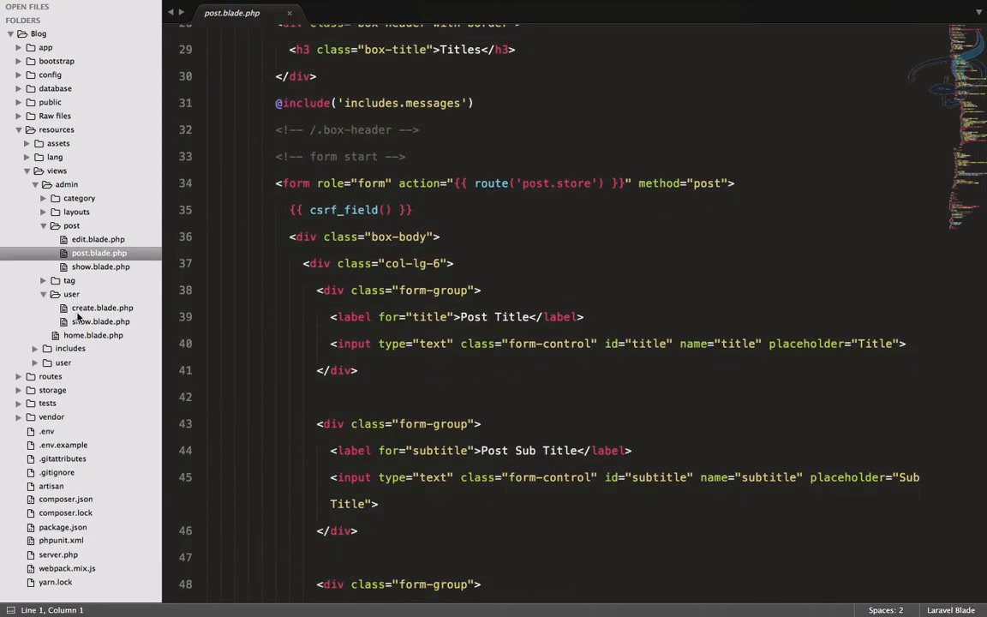
{"action": "left_click", "coordinate": [72, 295]}
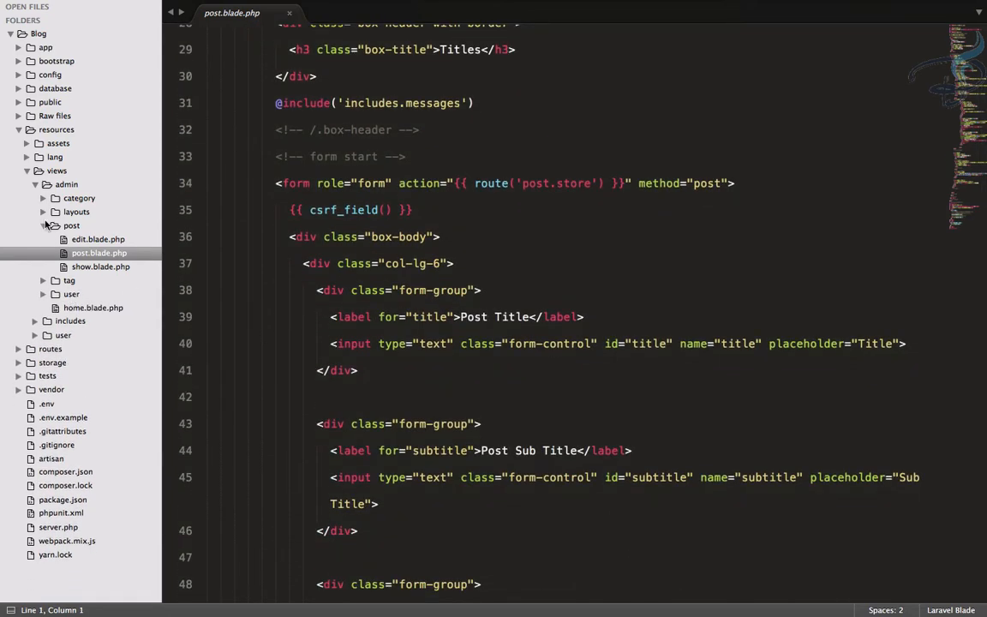
{"action": "left_click", "coordinate": [43, 198]}
{"action": "left_click", "coordinate": [45, 184]}
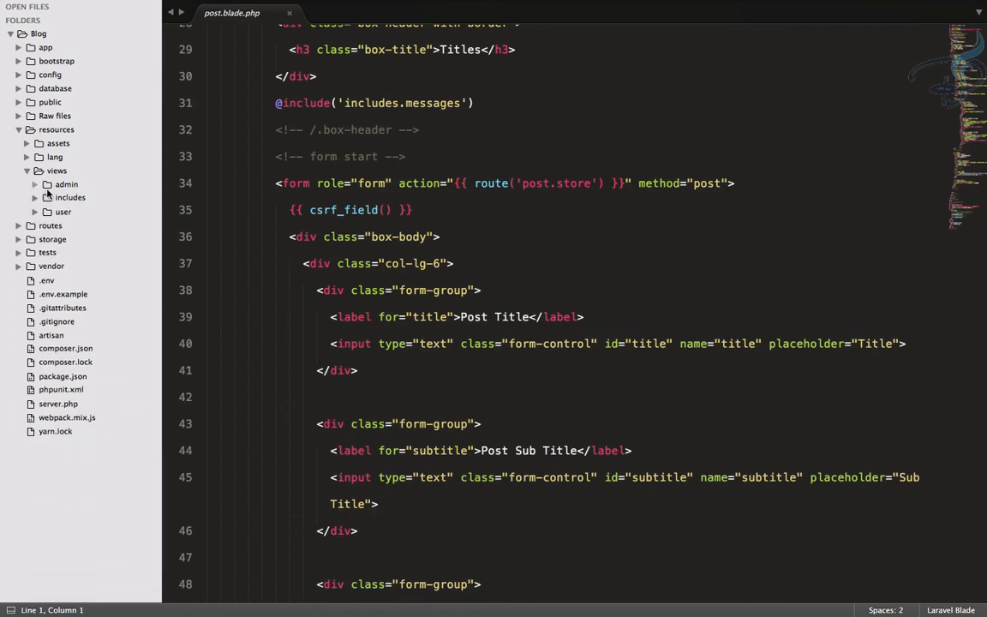
{"action": "left_click", "coordinate": [51, 213]}
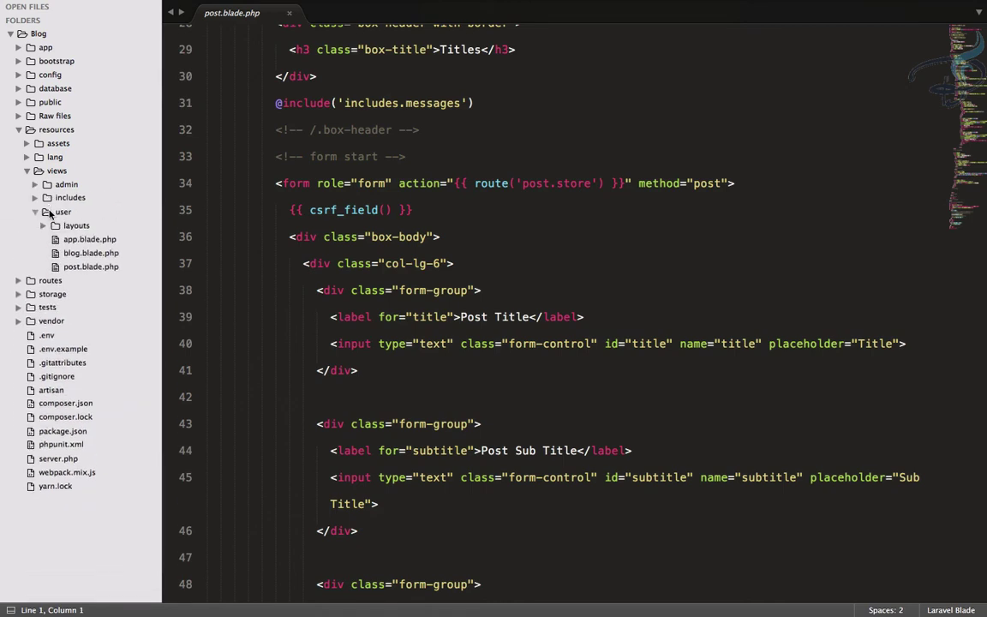
{"action": "left_click", "coordinate": [85, 267]}
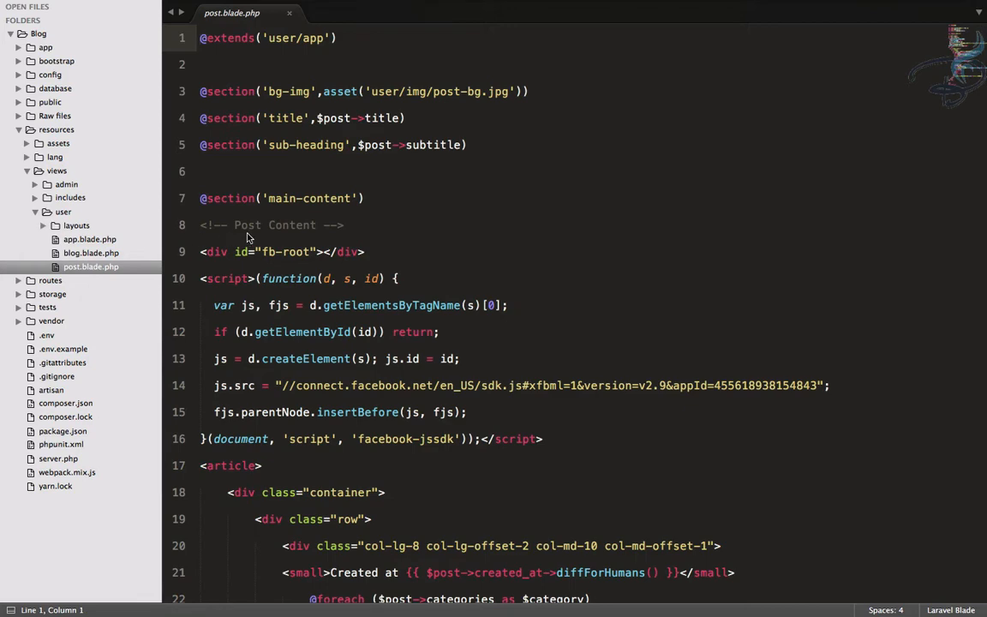
{"action": "left_click", "coordinate": [68, 227]}
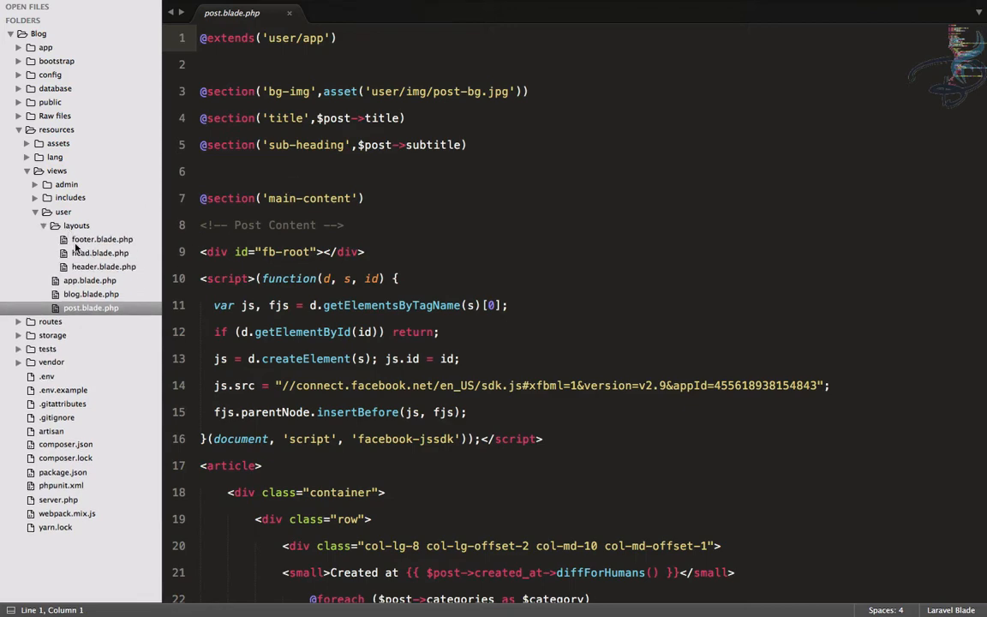
{"action": "left_click", "coordinate": [90, 253]}
{"action": "scroll", "coordinate": [400, 302], "scroll_direction": "down", "scroll_amount": 5}
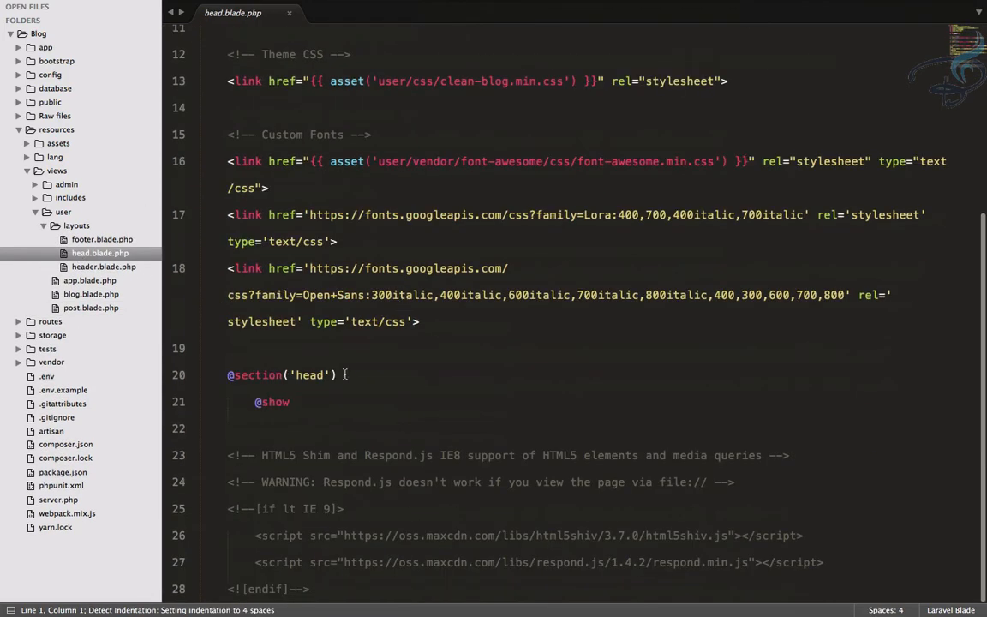
{"action": "left_click_drag", "start_coordinate": [338, 374], "coordinate": [221, 375]}
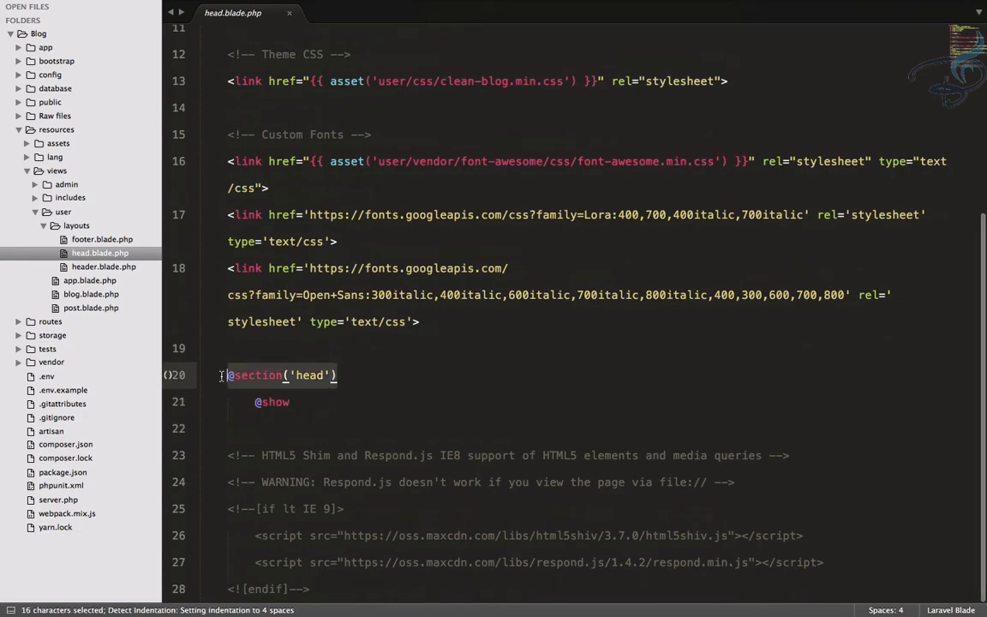
{"action": "key", "text": "ctrl+c"}
{"action": "key", "text": "ctrl+n"}
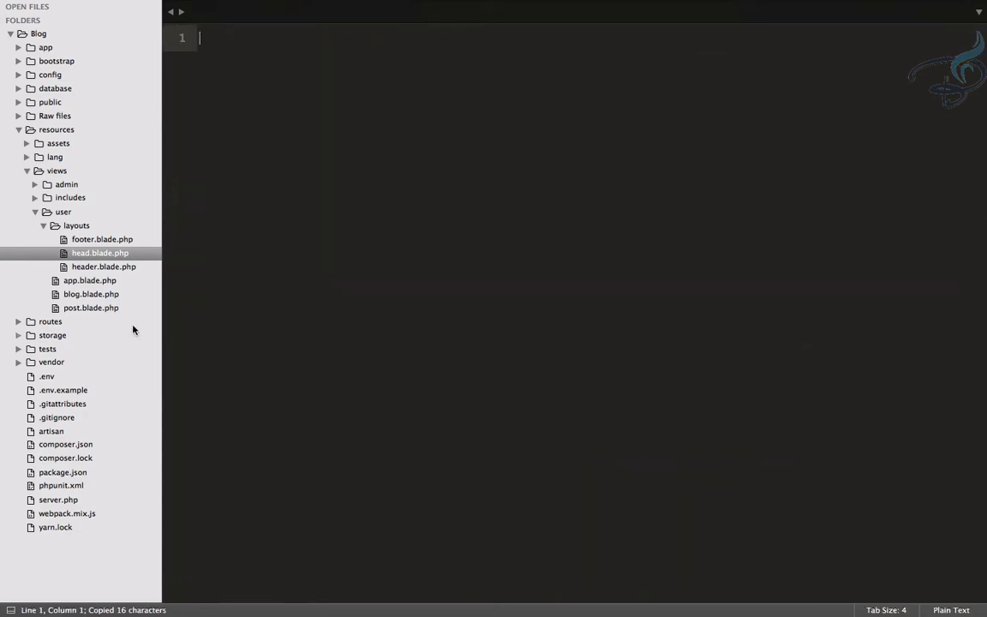
{"action": "left_click", "coordinate": [90, 307]}
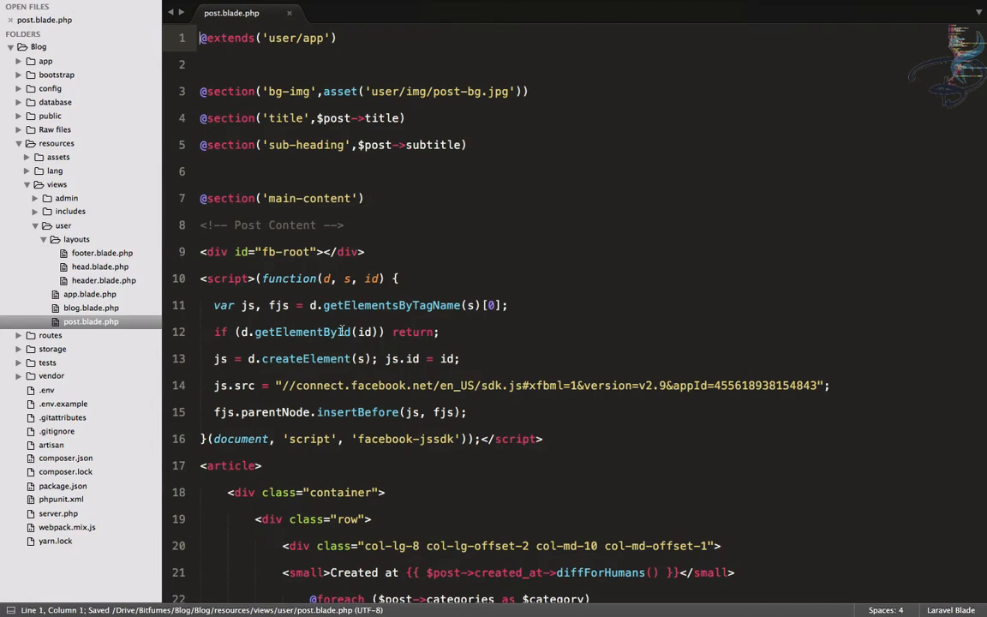
- Add a head section with an empty line after the background image section and save
{"action": "left_click", "coordinate": [485, 174]}
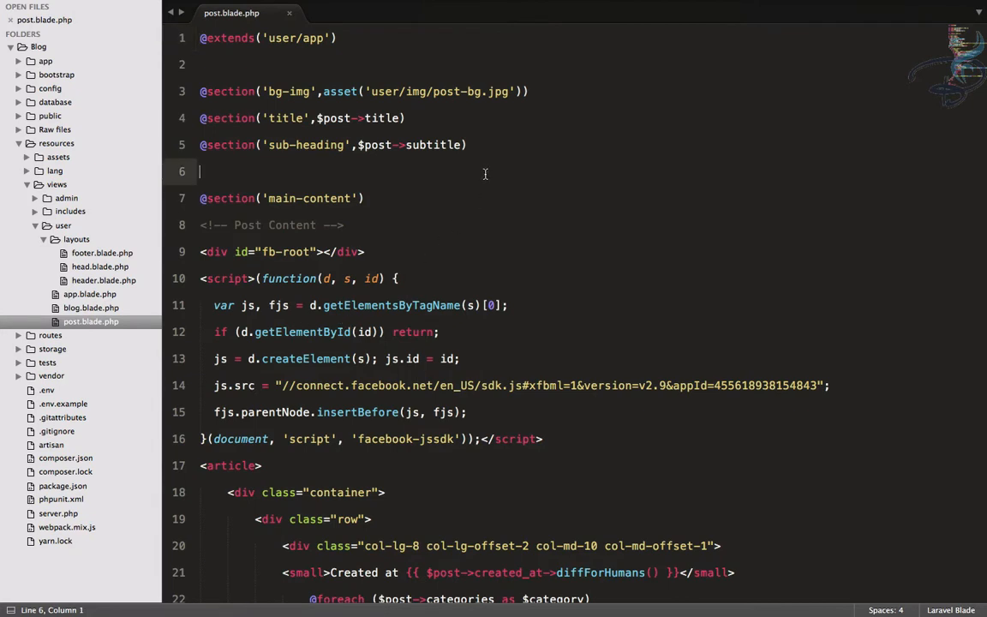
{"action": "key", "text": "Up"}
{"action": "key", "text": "Up"}
{"action": "key", "text": "Up"}
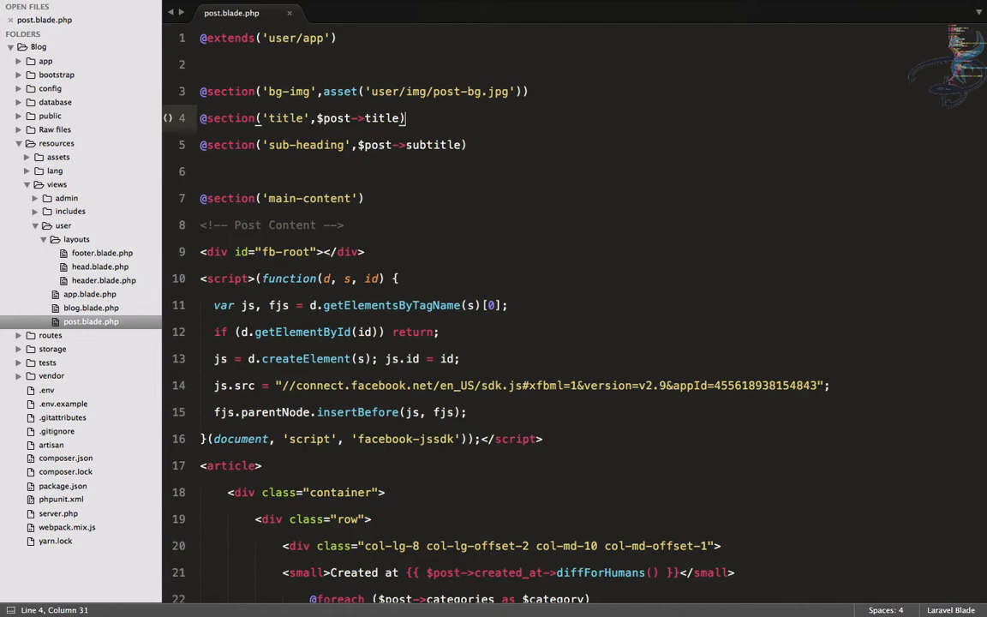
{"action": "key", "text": "End"}
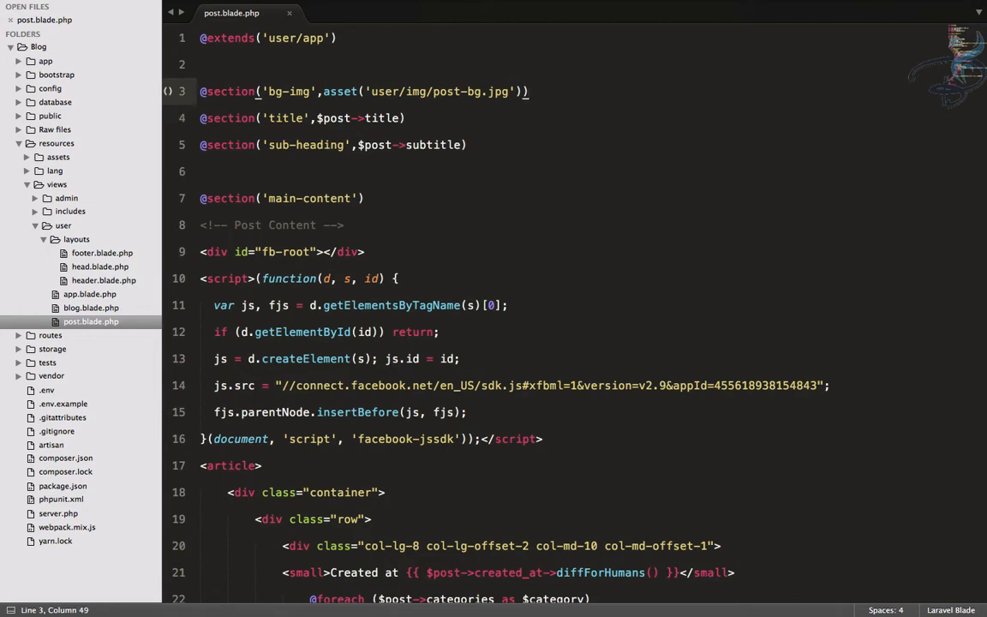
{"action": "key", "text": "Return"}
{"action": "type", "text": "@section('head')"}
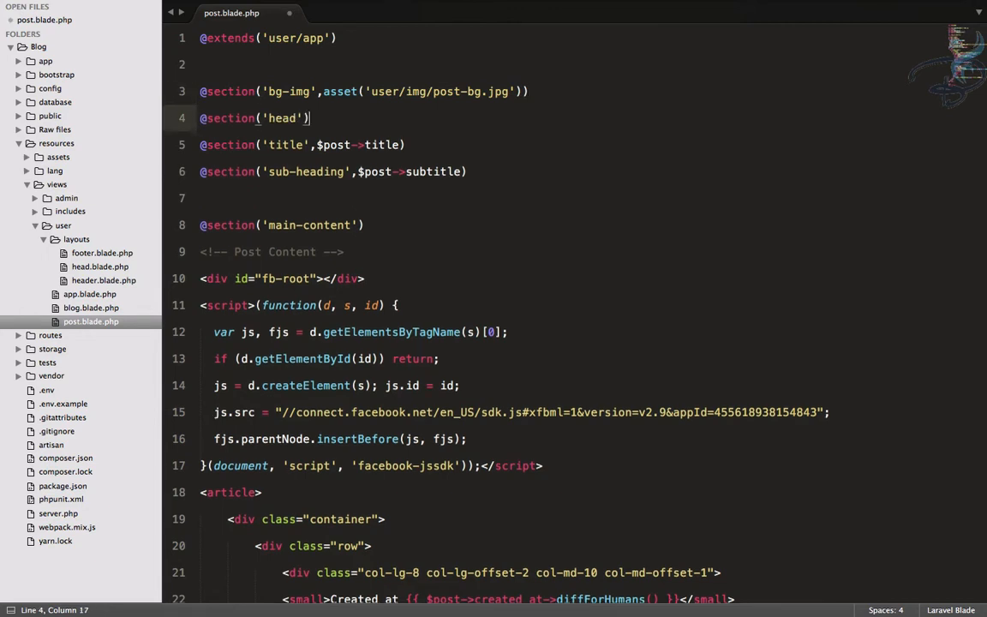
{"action": "key", "text": "Return"}
{"action": "key", "text": "Return"}
{"action": "type", "text": "e"}
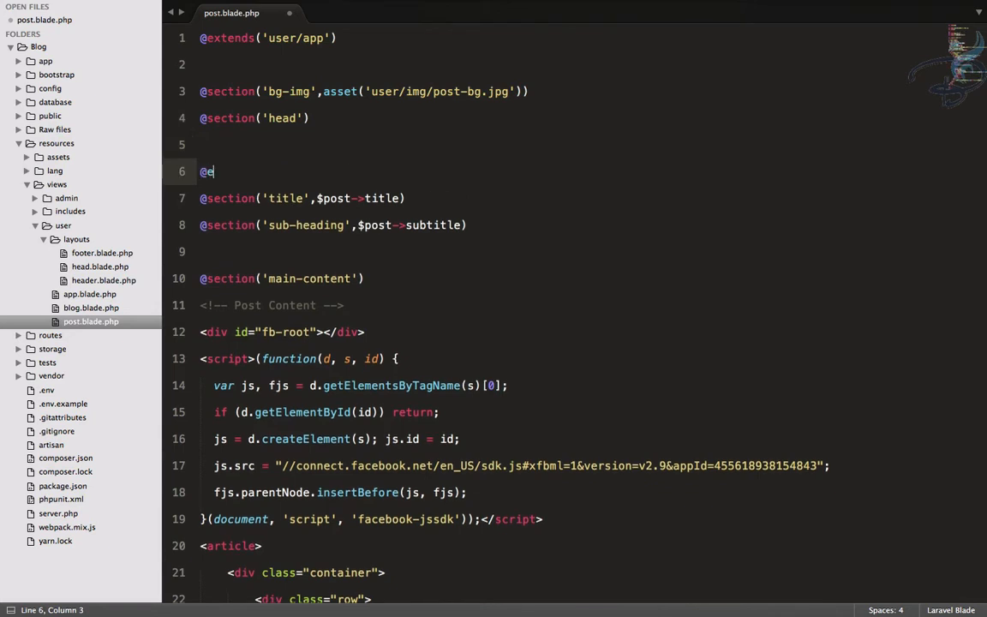
{"action": "type", "text": "ndsection"}
{"action": "key", "text": "Up"}
{"action": "key", "text": "ctrl+s"}
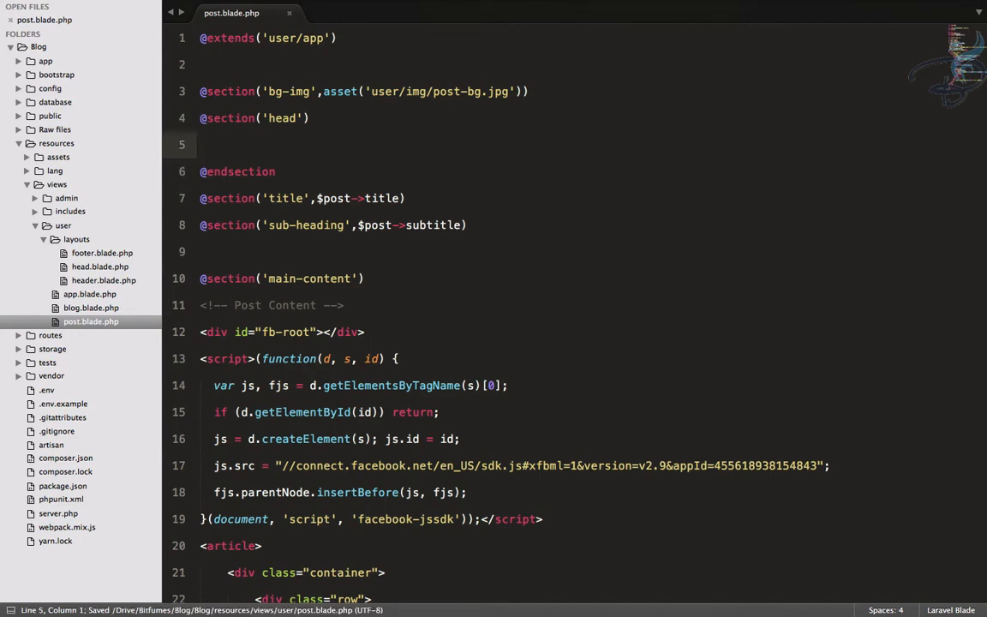
{"action": "type", "text": "link"}
- Insert a stylesheet link to {{ asset('user/css/prism.css') }} in the head section and save
{"action": "key", "text": "Tab"}
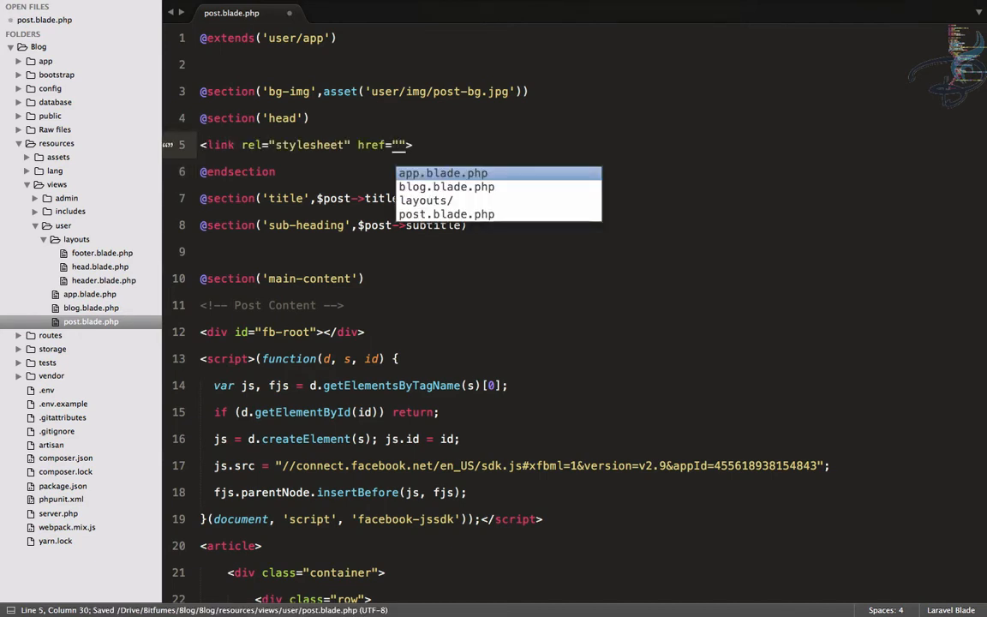
{"action": "type", "text": "pu"}
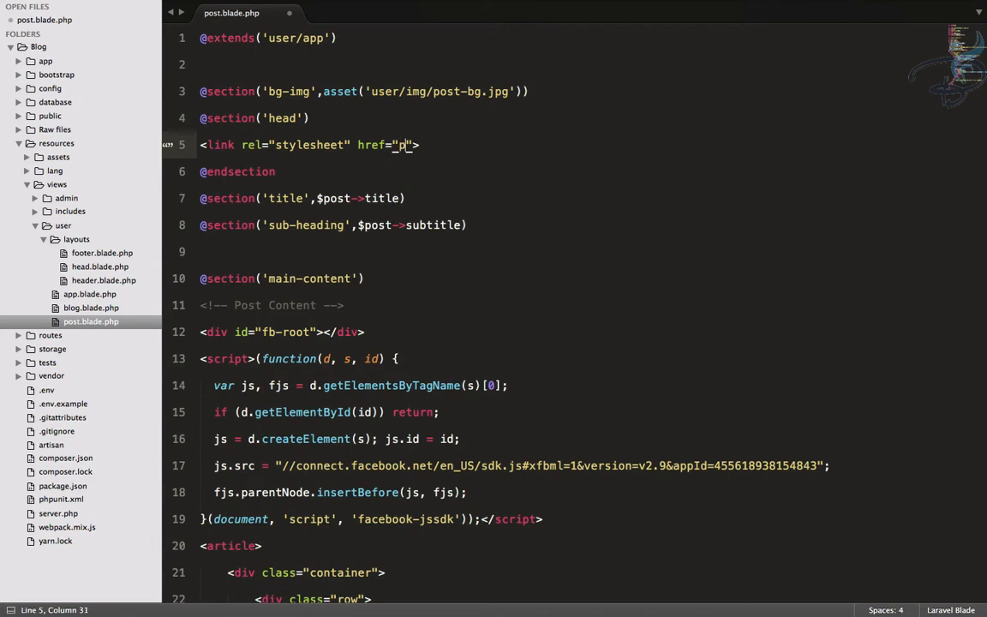
{"action": "key", "text": "BackSpace"}
{"action": "key", "text": "BackSpace"}
{"action": "type", "text": "{{ "}
{"action": "type", "text": "asset('"}
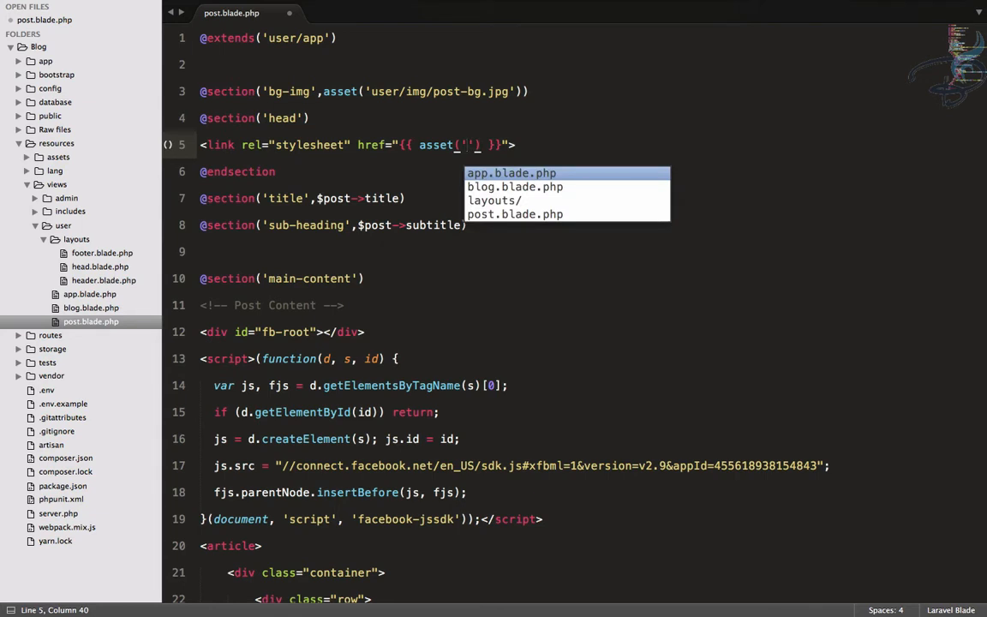
{"action": "type", "text": "user/"}
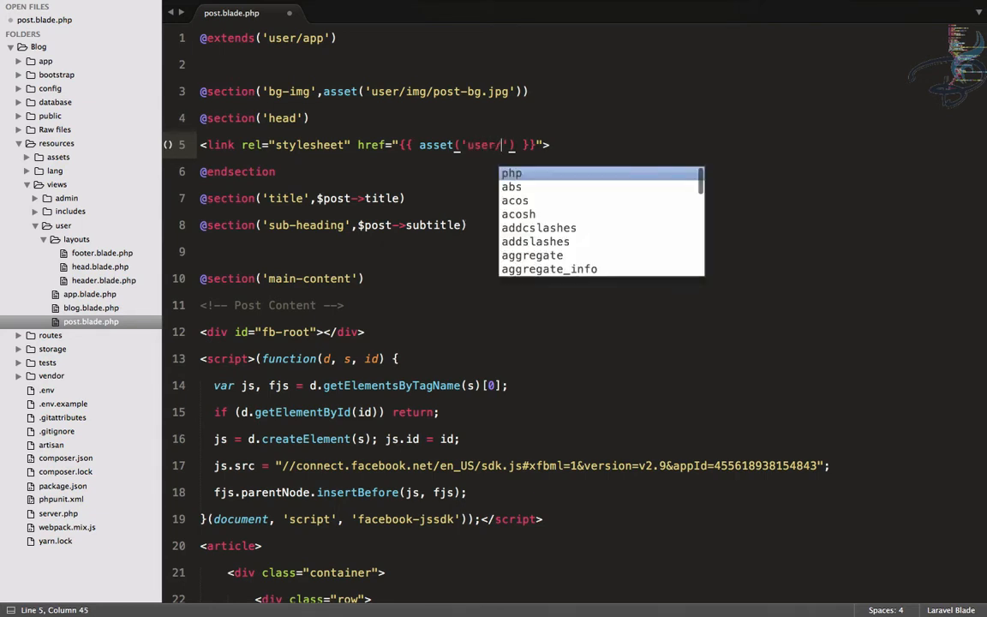
{"action": "type", "text": "css"}
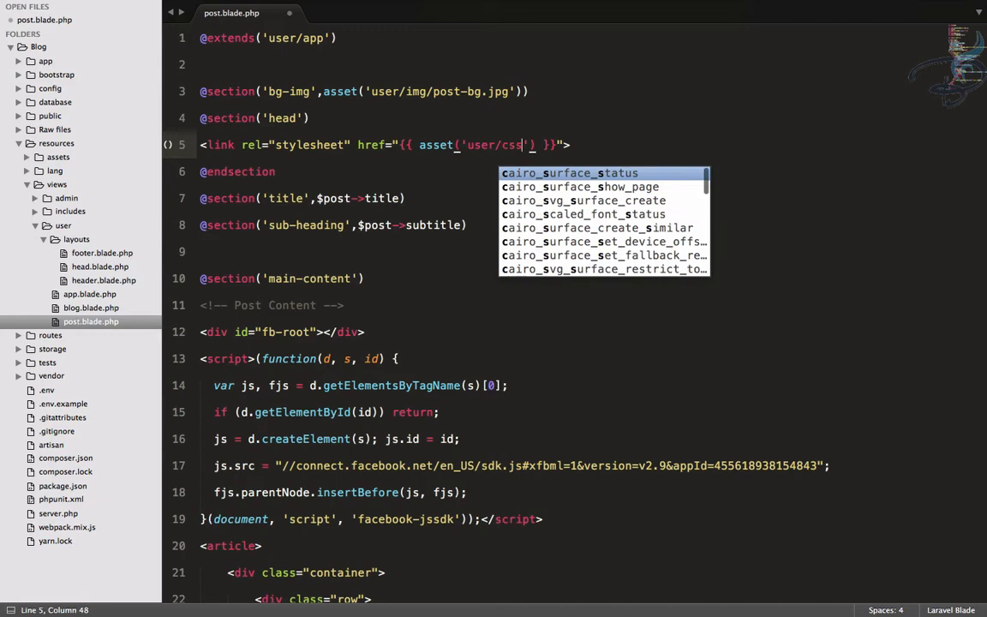
{"action": "left_click", "coordinate": [52, 143]}
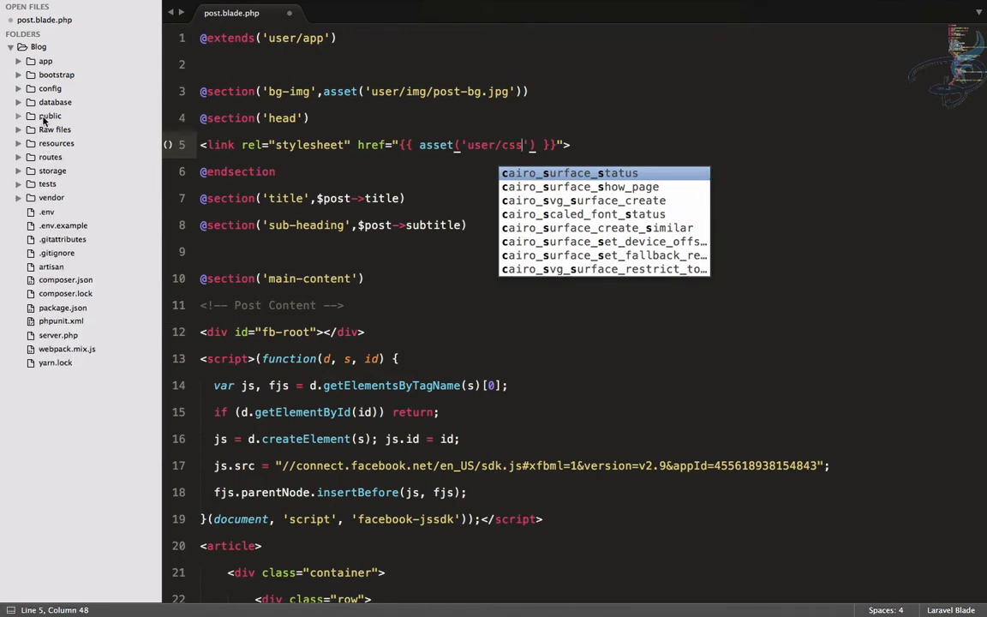
{"action": "left_click", "coordinate": [50, 115]}
{"action": "left_click", "coordinate": [54, 143]}
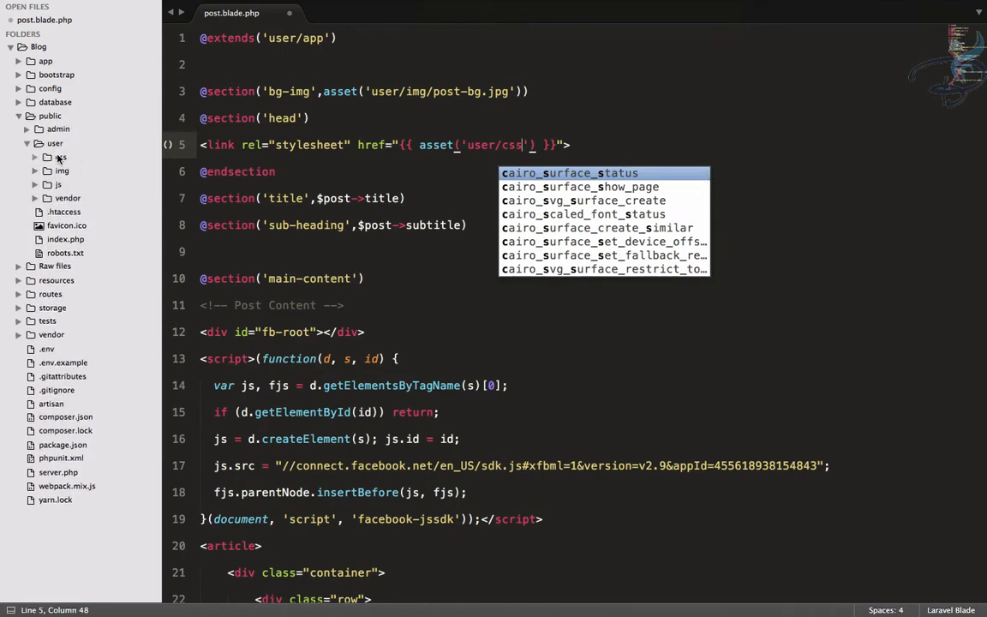
{"action": "left_click", "coordinate": [61, 157]}
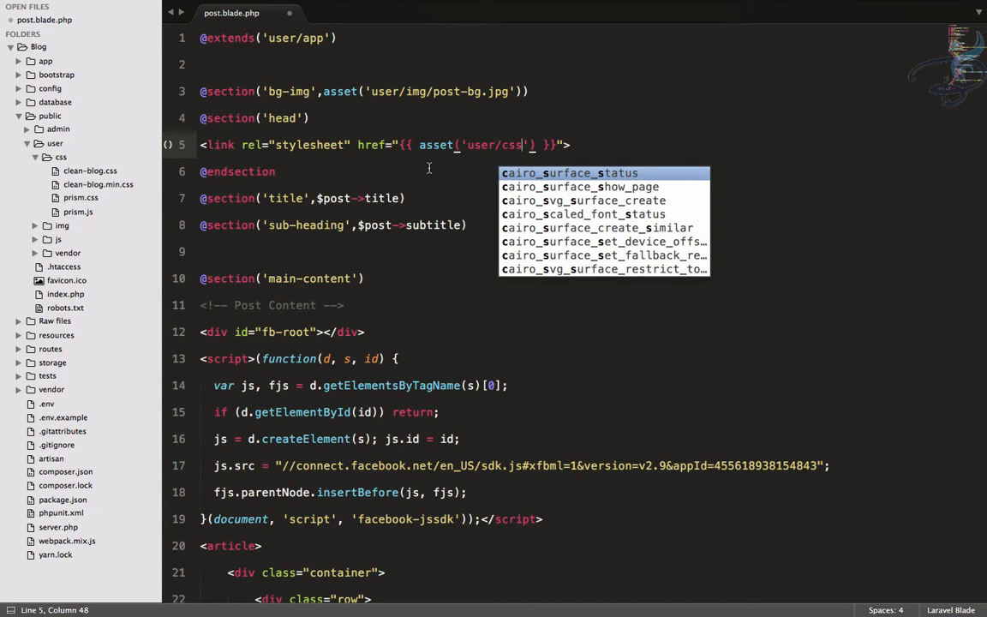
{"action": "type", "text": "/"}
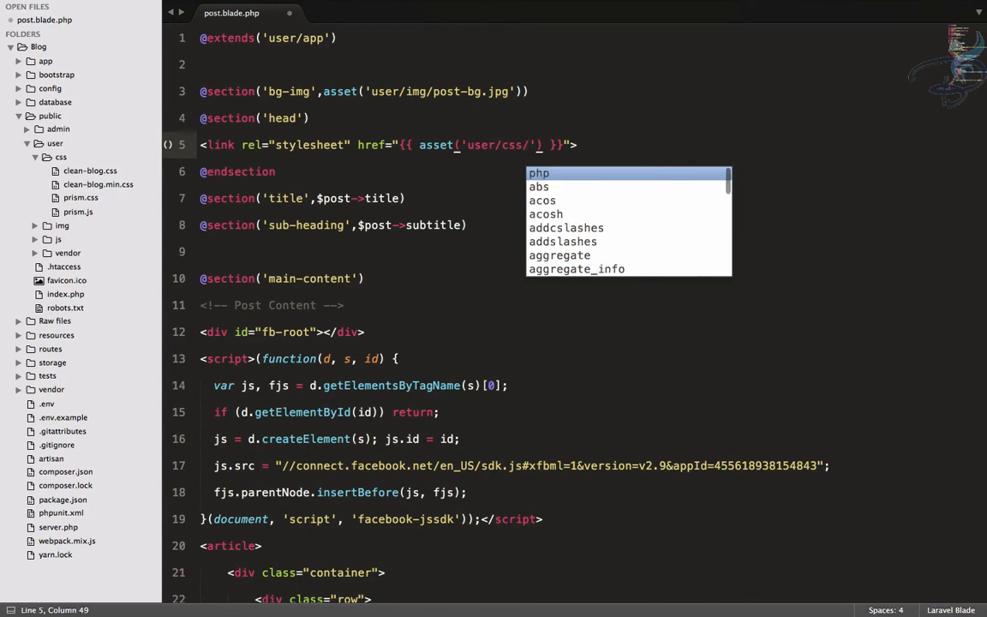
{"action": "type", "text": "prism"}
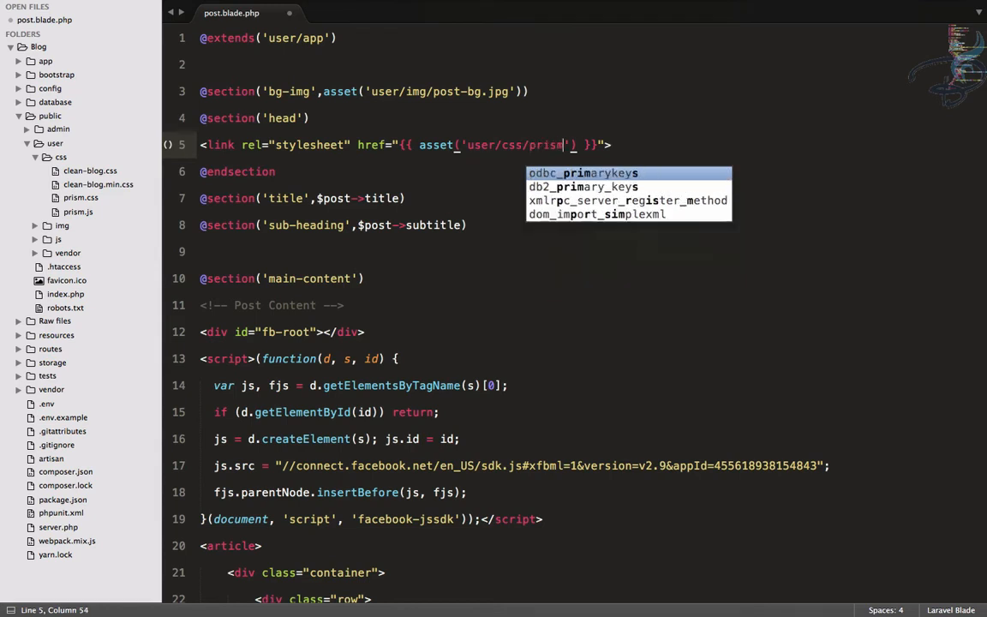
{"action": "type", "text": ".css"}
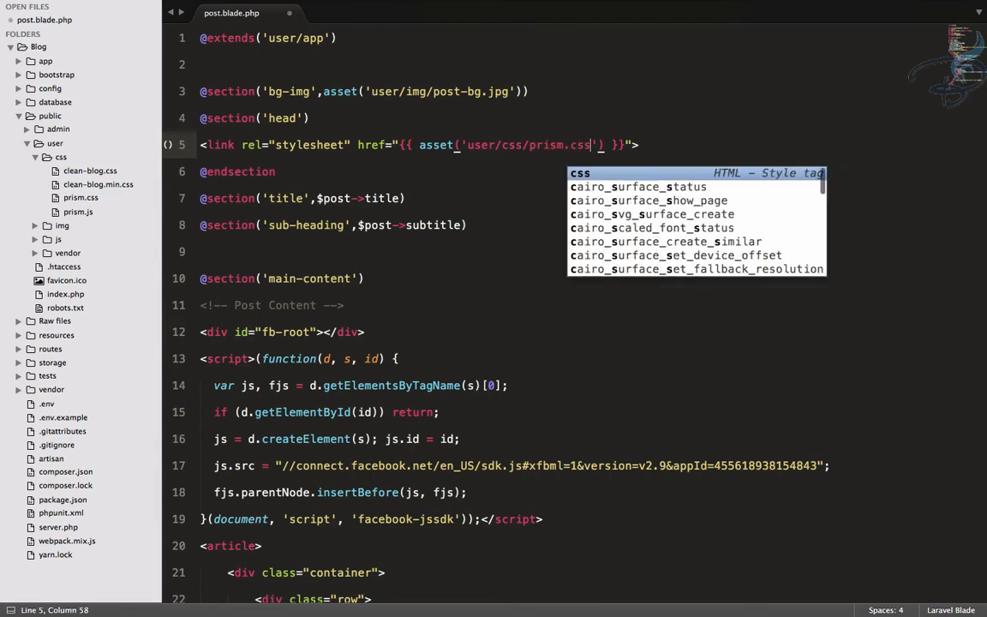
{"action": "key", "text": "ctrl+s"}
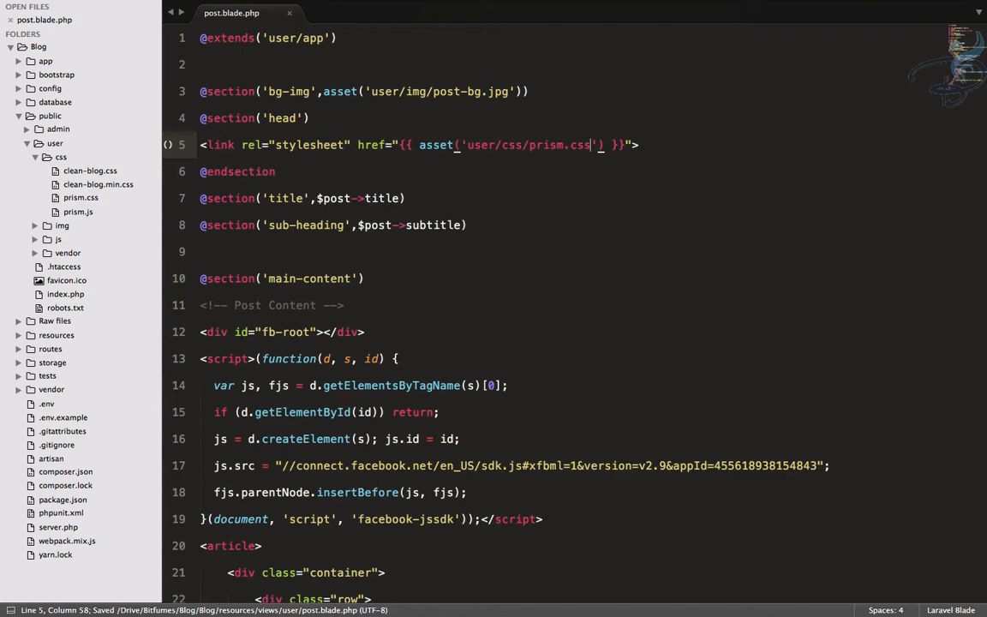
{"action": "scroll", "coordinate": [548, 308], "scroll_direction": "down", "scroll_amount": 8}
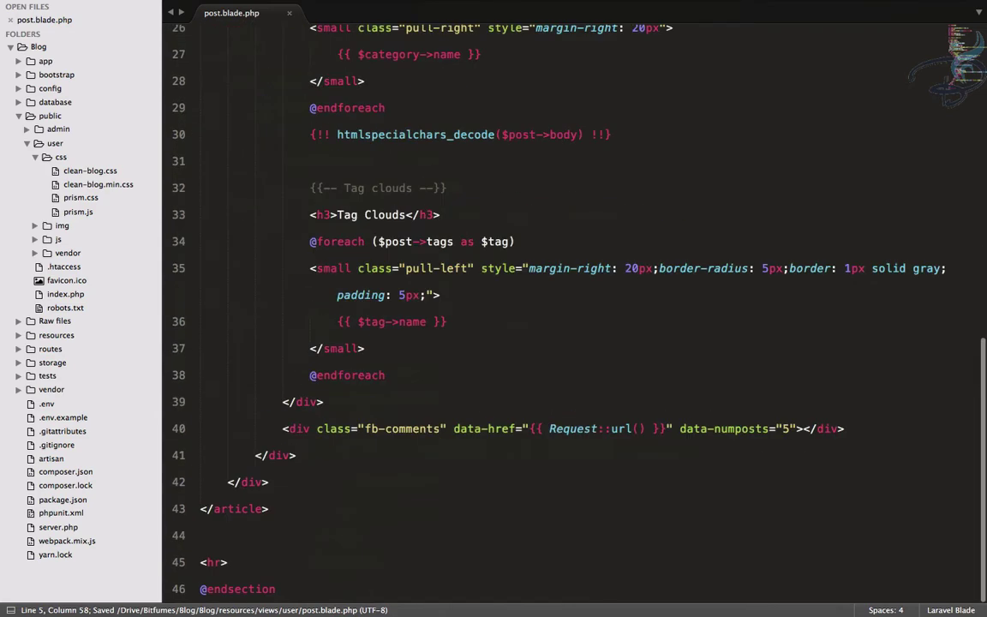
- Start a new line after the main content section and check the footer layout's section name
{"action": "left_click", "coordinate": [283, 588]}
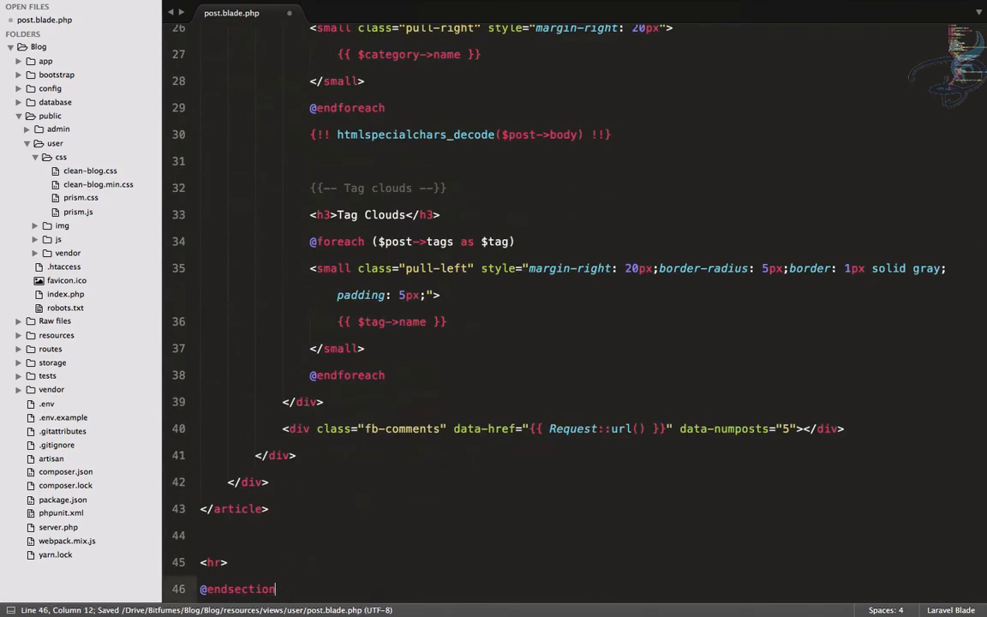
{"action": "key", "text": "Return"}
{"action": "scroll", "coordinate": [548, 308], "scroll_direction": "down", "scroll_amount": 1}
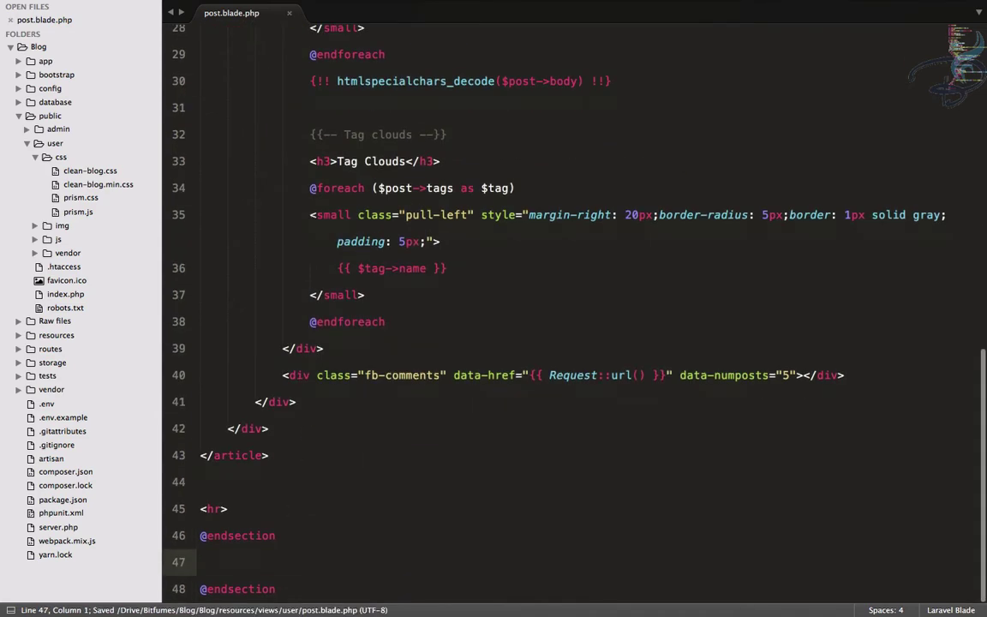
{"action": "left_click", "coordinate": [68, 253]}
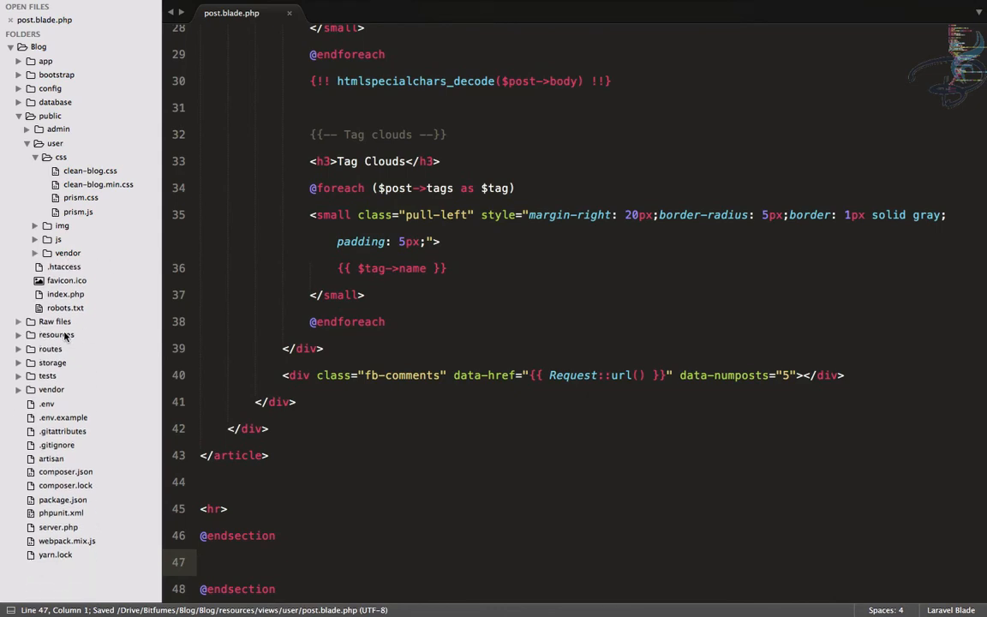
{"action": "left_click", "coordinate": [51, 335]}
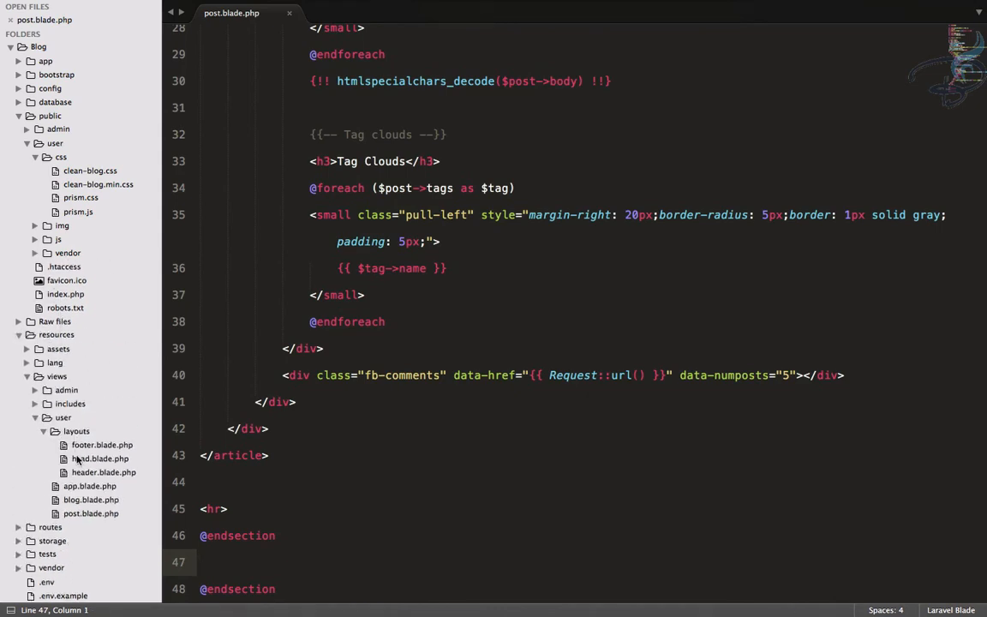
{"action": "left_click", "coordinate": [83, 433]}
{"action": "left_click", "coordinate": [83, 432]}
{"action": "scroll", "coordinate": [286, 444], "scroll_direction": "down", "scroll_amount": 10}
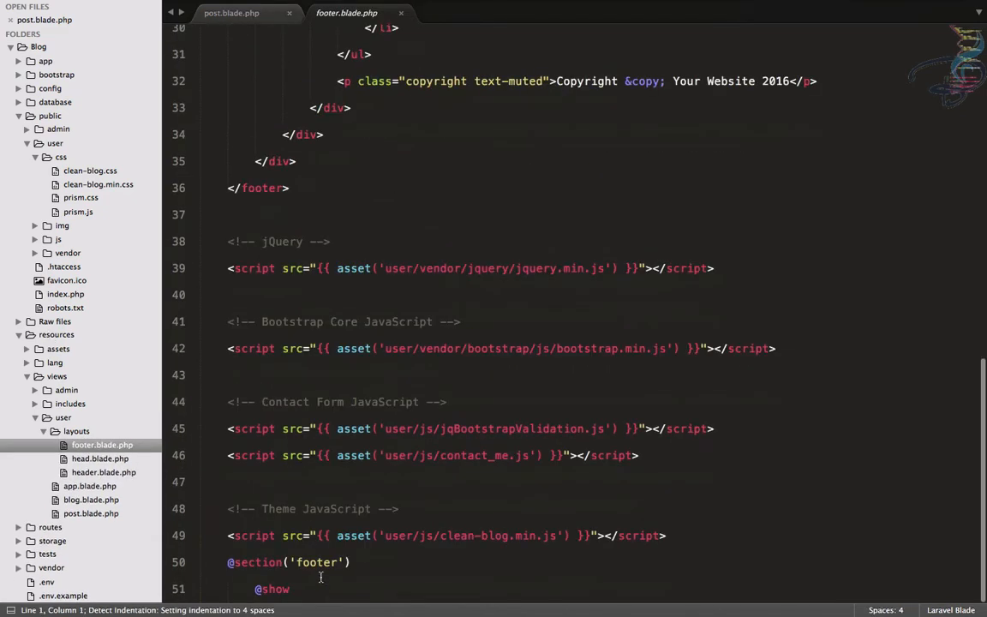
{"action": "key", "text": "ctrl+w"}
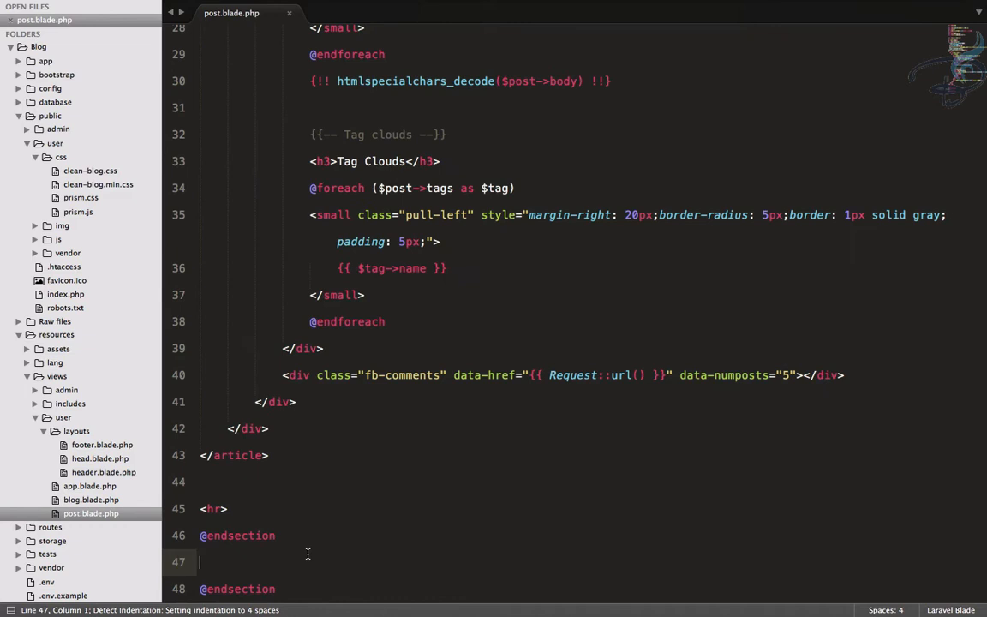
{"action": "key", "text": "ctrl+z"}
{"action": "type", "text": "@"}
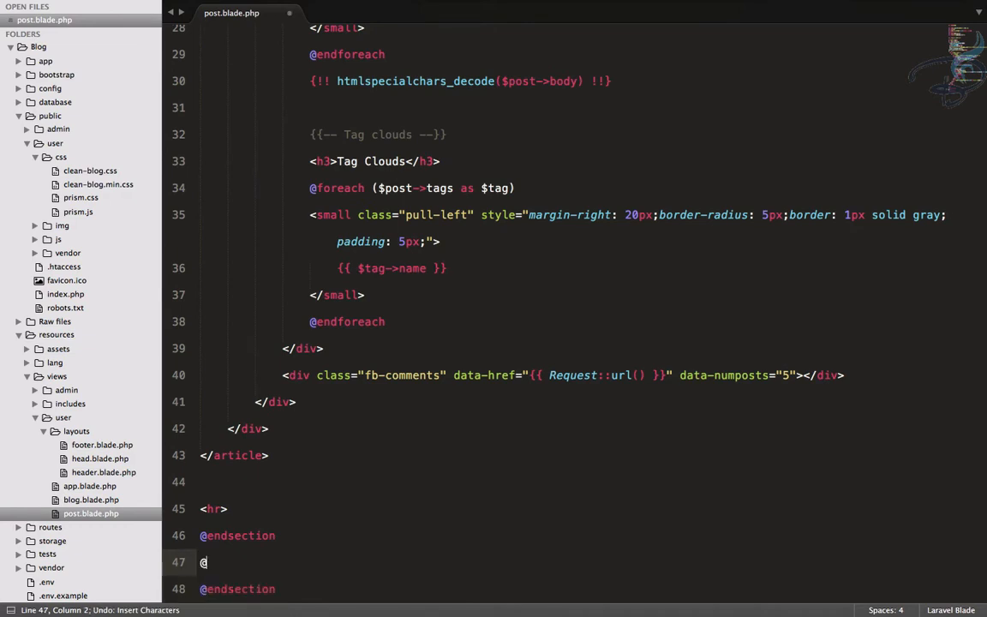
{"action": "type", "text": "section('"}
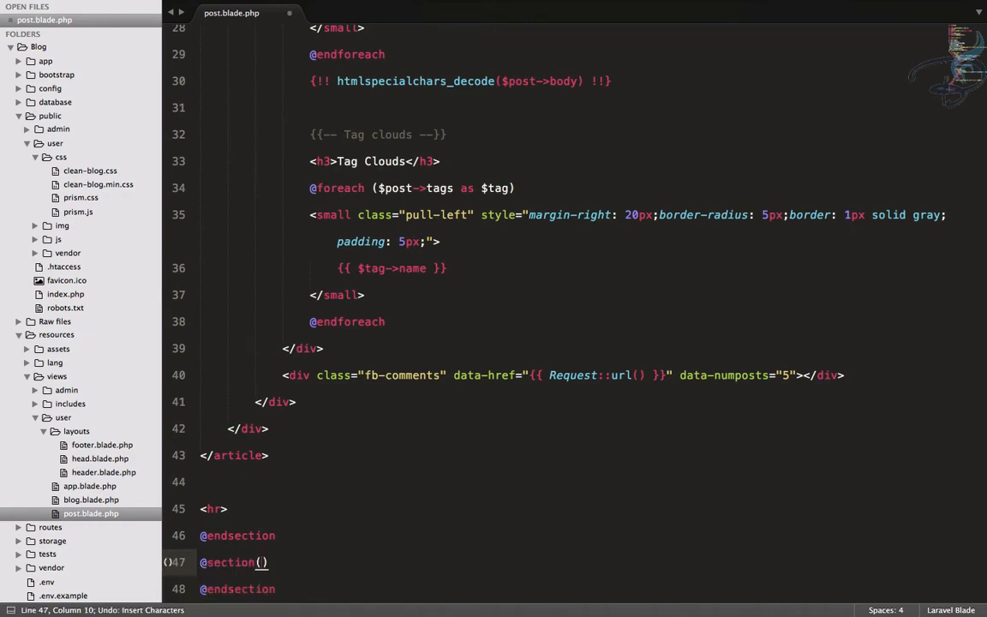
{"action": "type", "text": "footer"}
{"action": "key", "text": "Escape"}
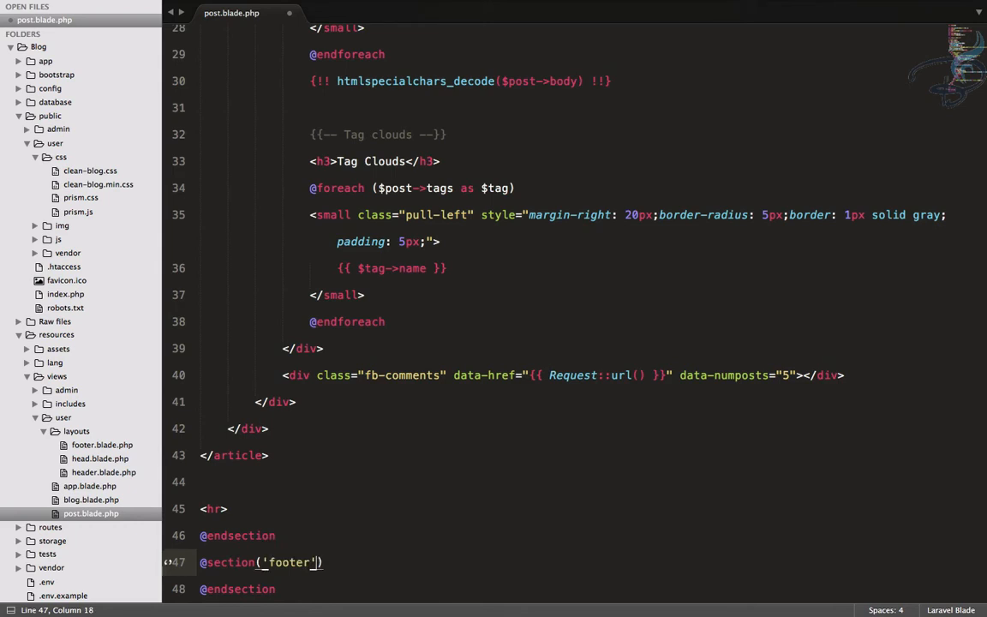
{"action": "key", "text": "End"}
{"action": "key", "text": "Return"}
{"action": "key", "text": "ctrl+s"}
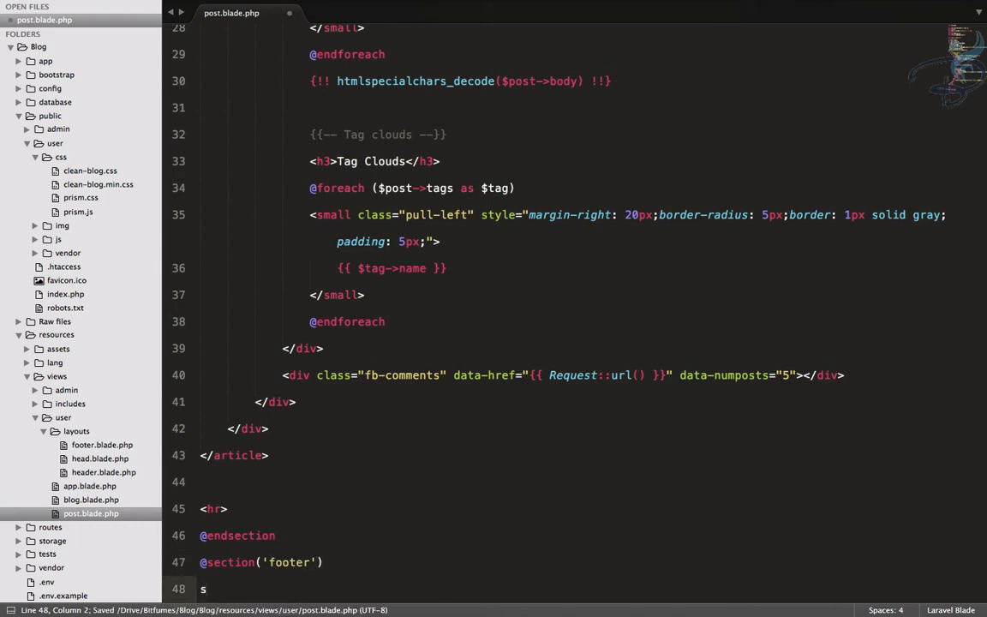
{"action": "type", "text": "ipt"}
{"action": "key", "text": "Tab"}
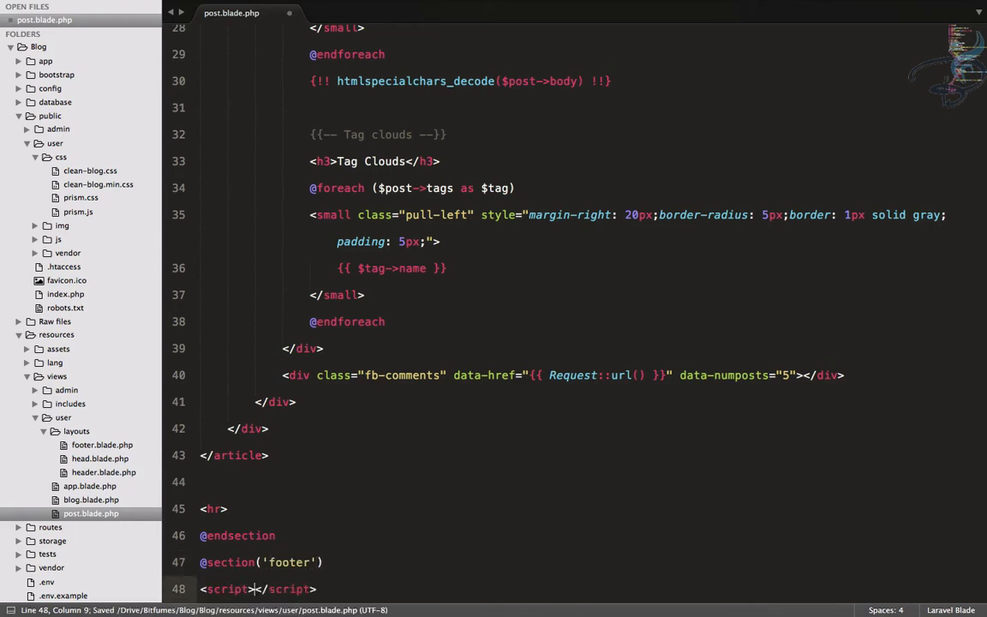
{"action": "type", "text": "src"}
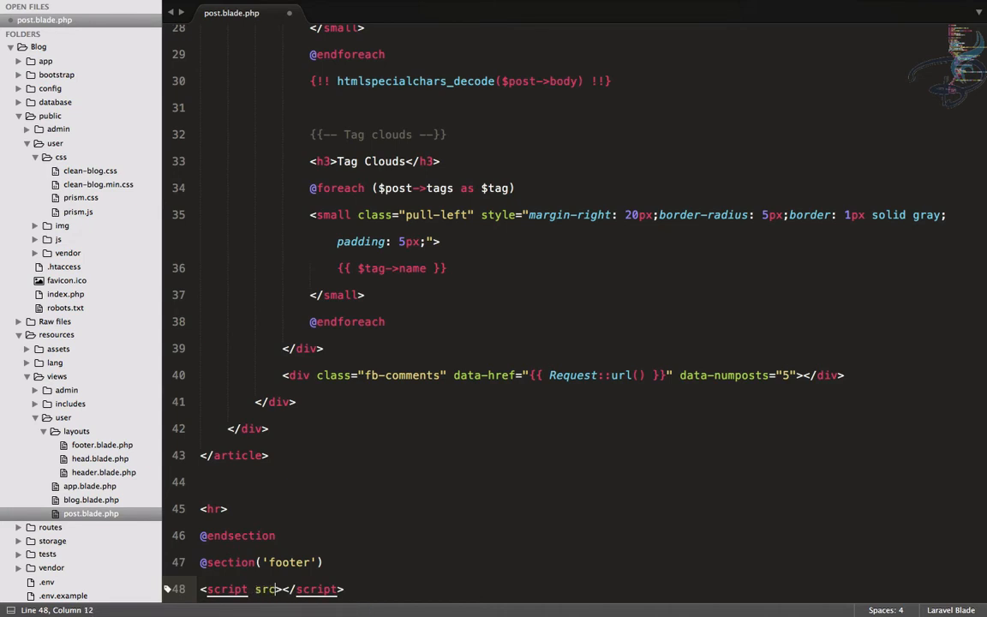
{"action": "type", "text": "=\""}
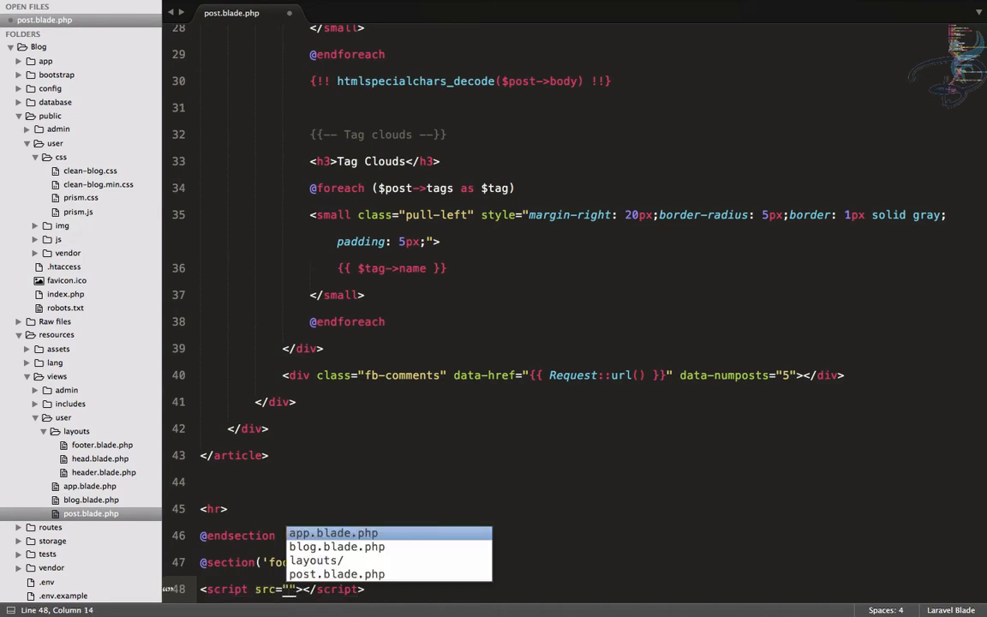
{"action": "type", "text": "{{ "}
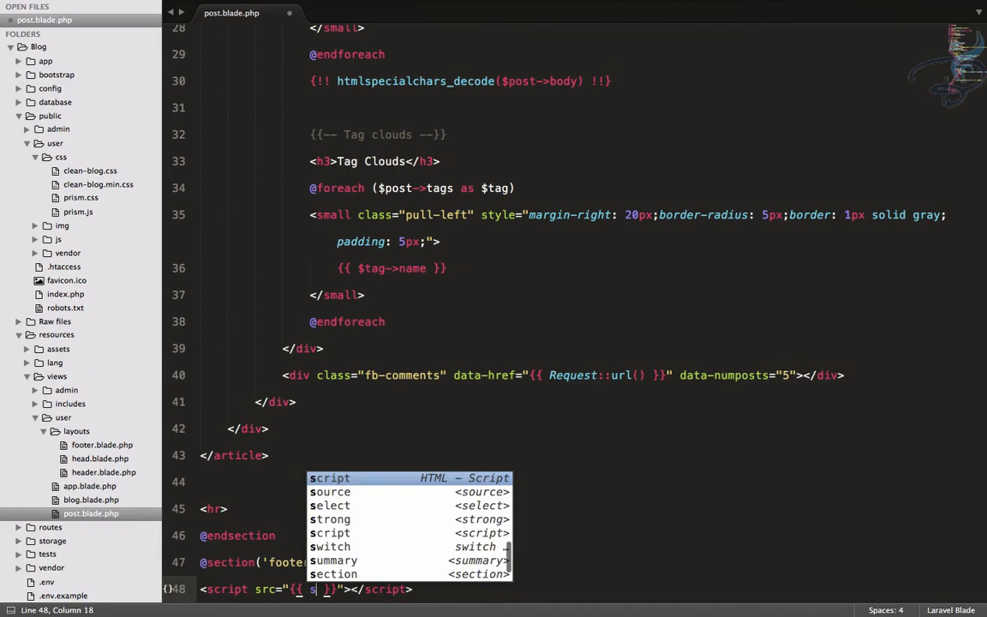
{"action": "type", "text": "asset"}
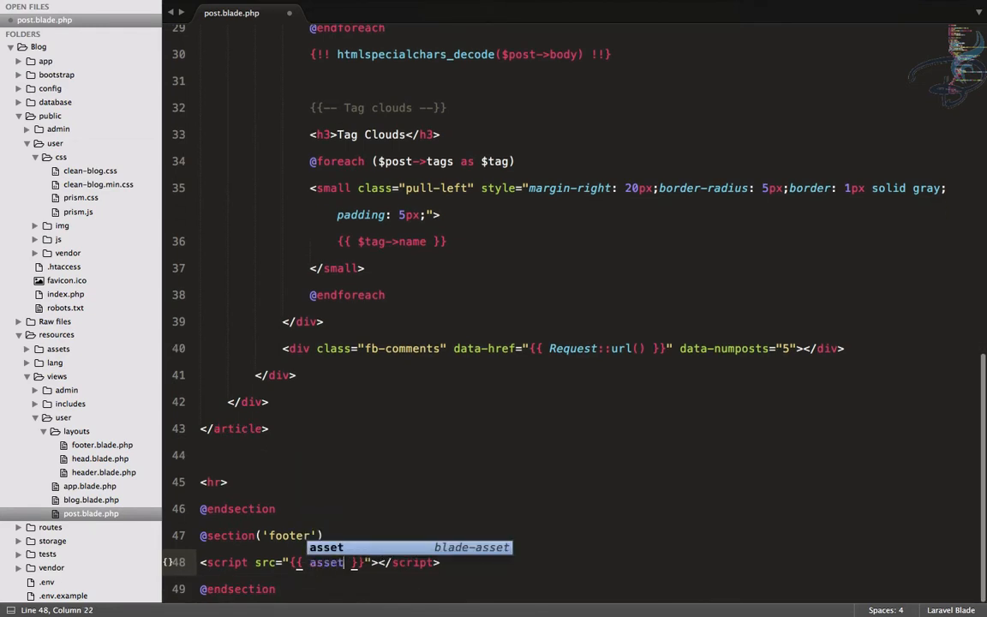
{"action": "type", "text": "('"}
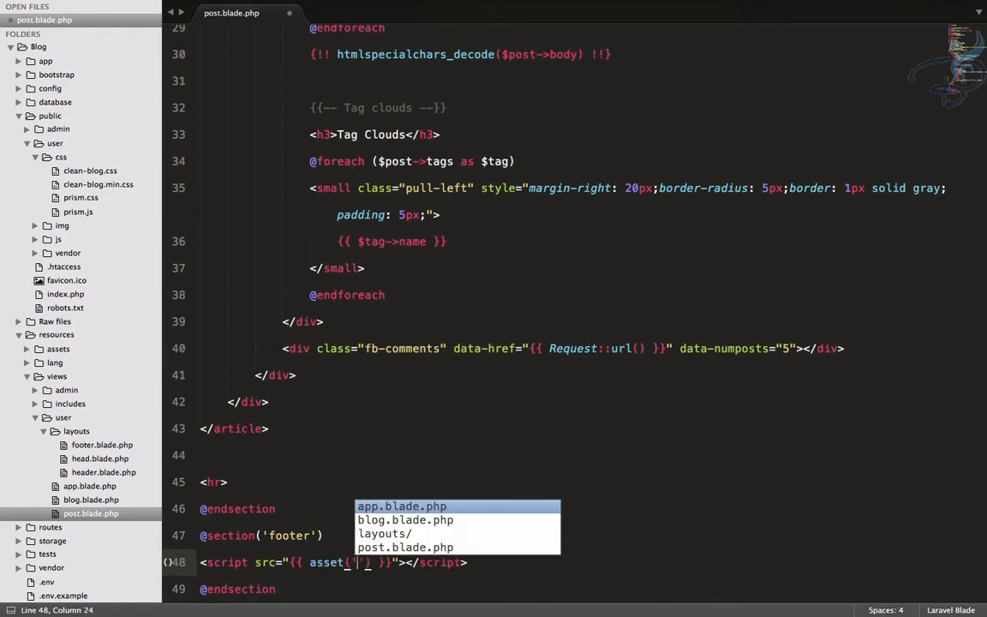
{"action": "key", "text": "ctrl+s"}
{"action": "type", "text": "use"}
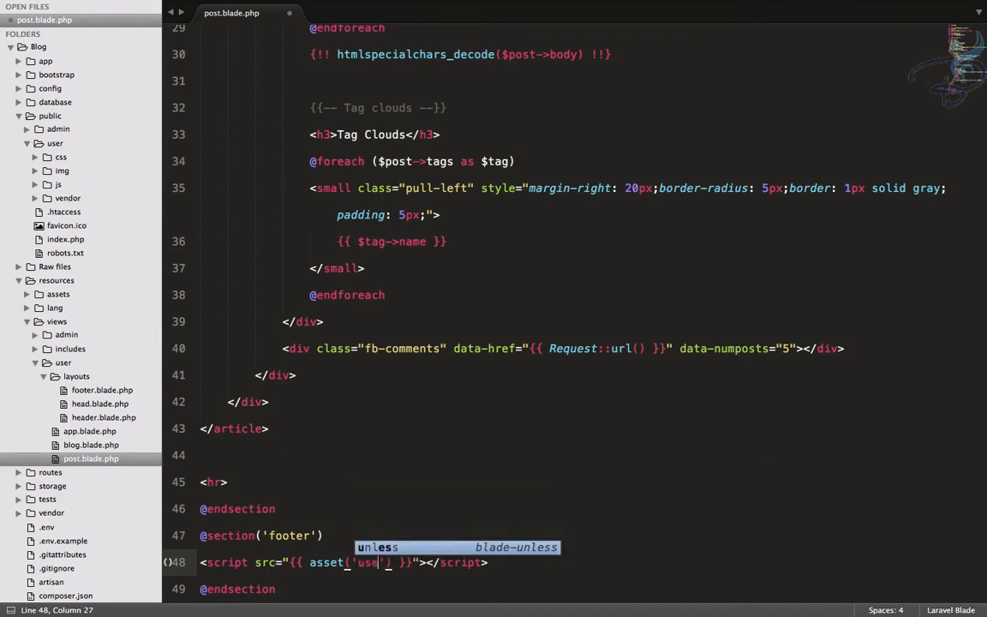
{"action": "type", "text": "r/js/p"}
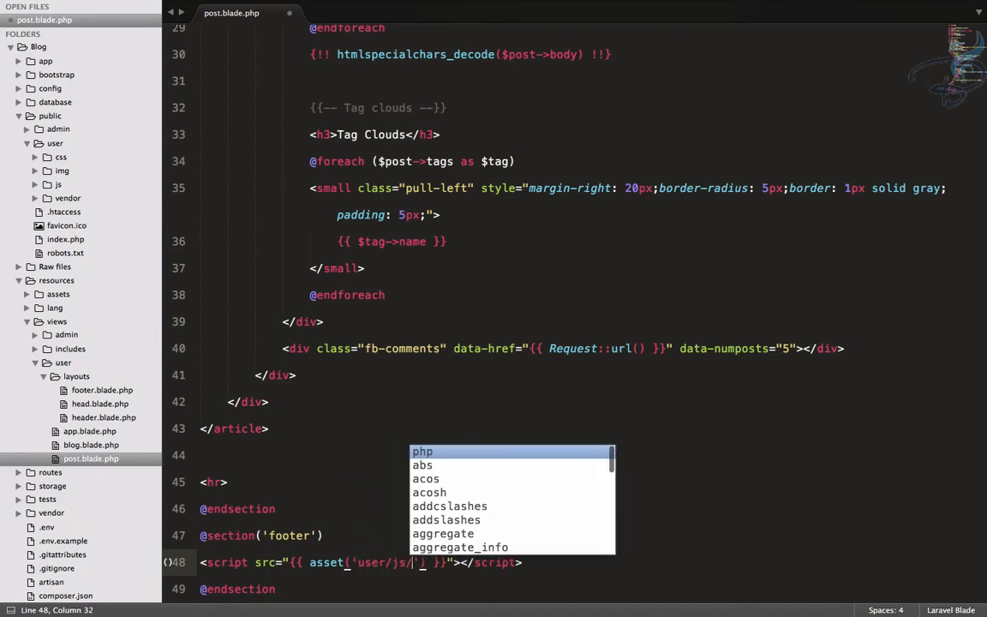
{"action": "type", "text": "rism.js"}
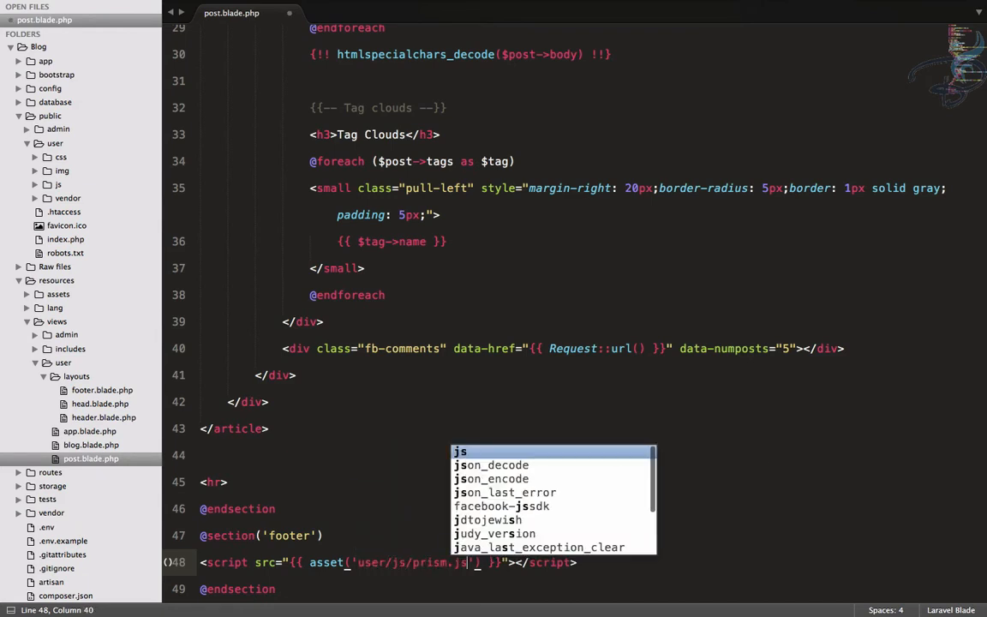
{"action": "key", "text": "ctrl+s"}
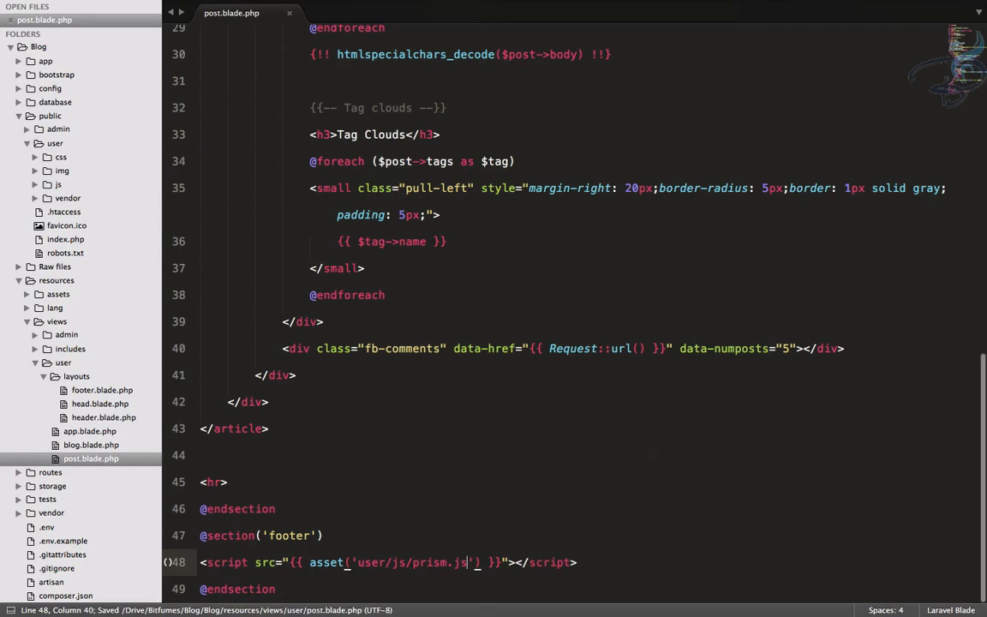
- Open a Terminal at the Blog folder and run php artisan serve
{"action": "key", "text": "ctrl+Right"}
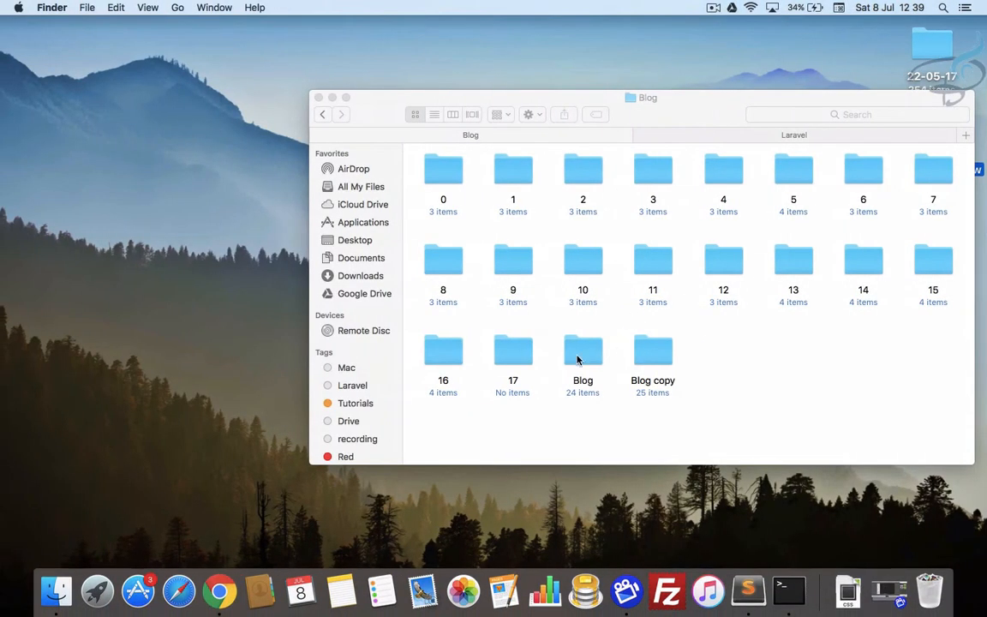
{"action": "right_click", "coordinate": [577, 360]}
{"action": "mouse_move", "coordinate": [611, 553]}
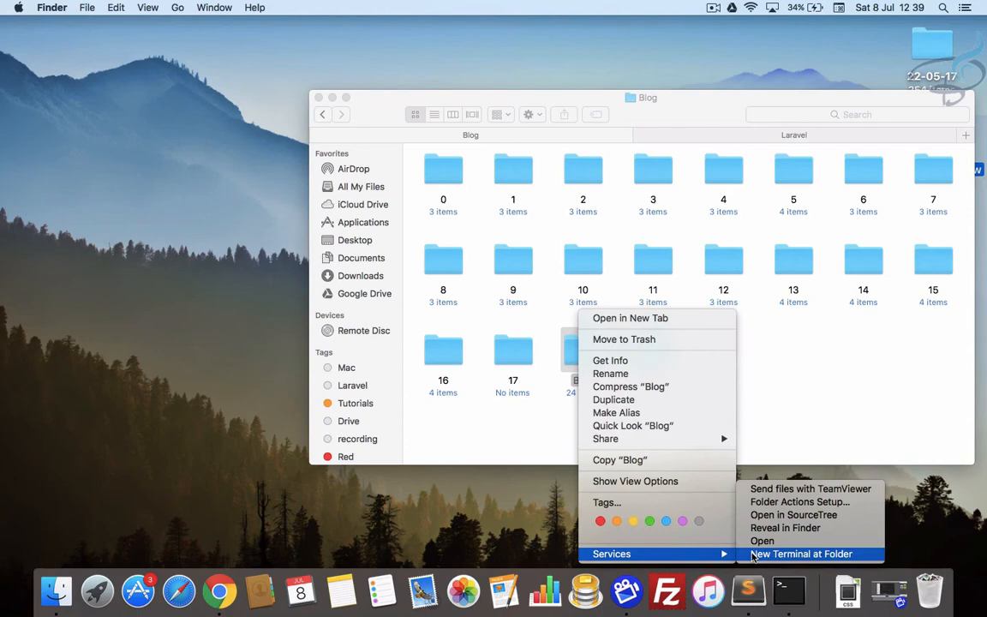
{"action": "left_click", "coordinate": [801, 553]}
{"action": "type", "text": "php art"}
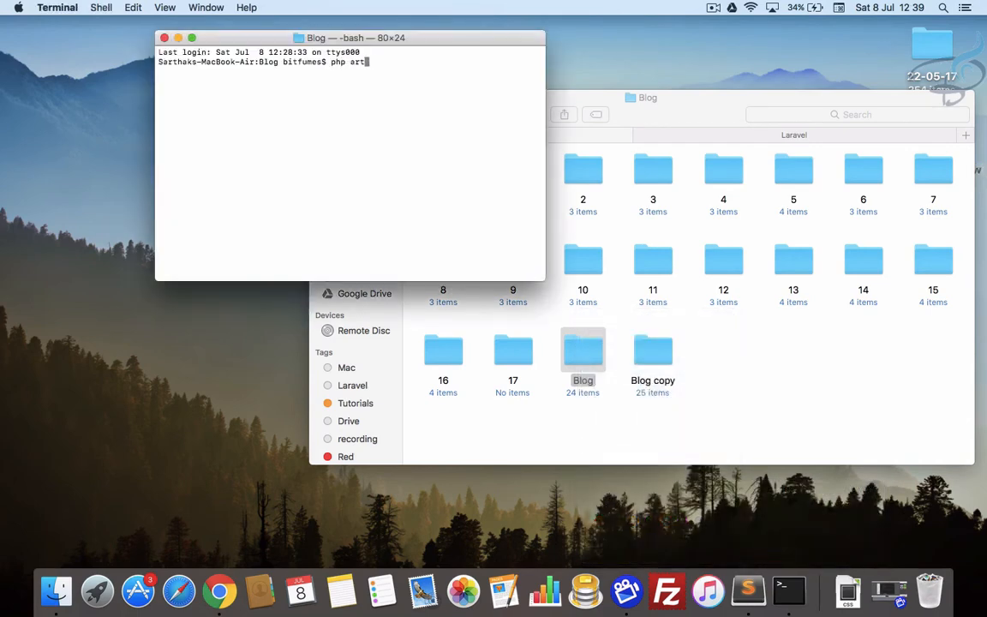
{"action": "type", "text": "isan ser"}
{"action": "type", "text": "ve"}
{"action": "key", "text": "Return"}
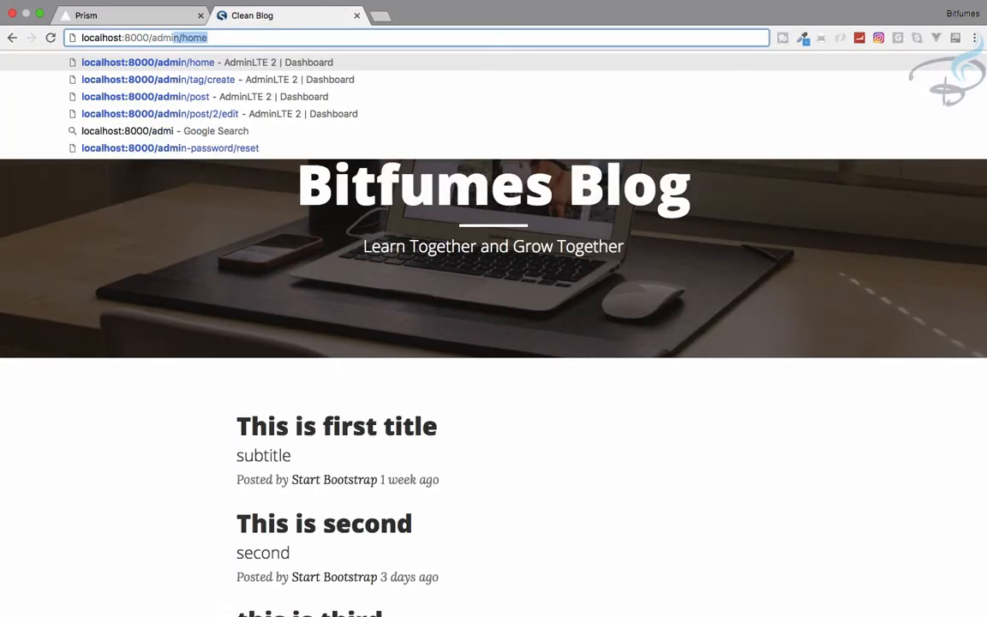
- Save post.blade.php and open the edit form for the first post from the admin posts list
{"action": "key", "text": "Return"}
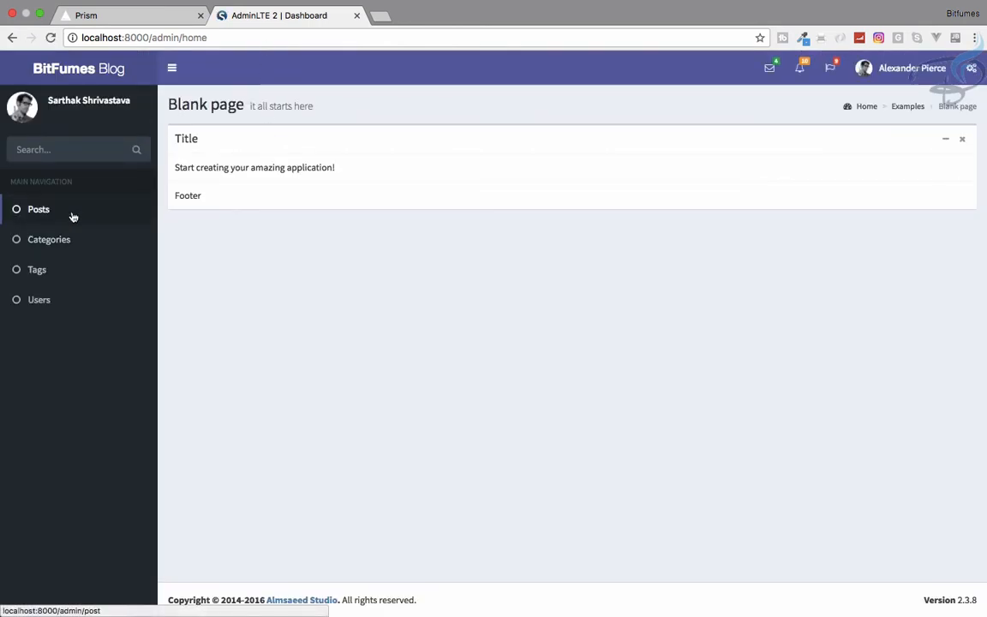
{"action": "left_click", "coordinate": [73, 216]}
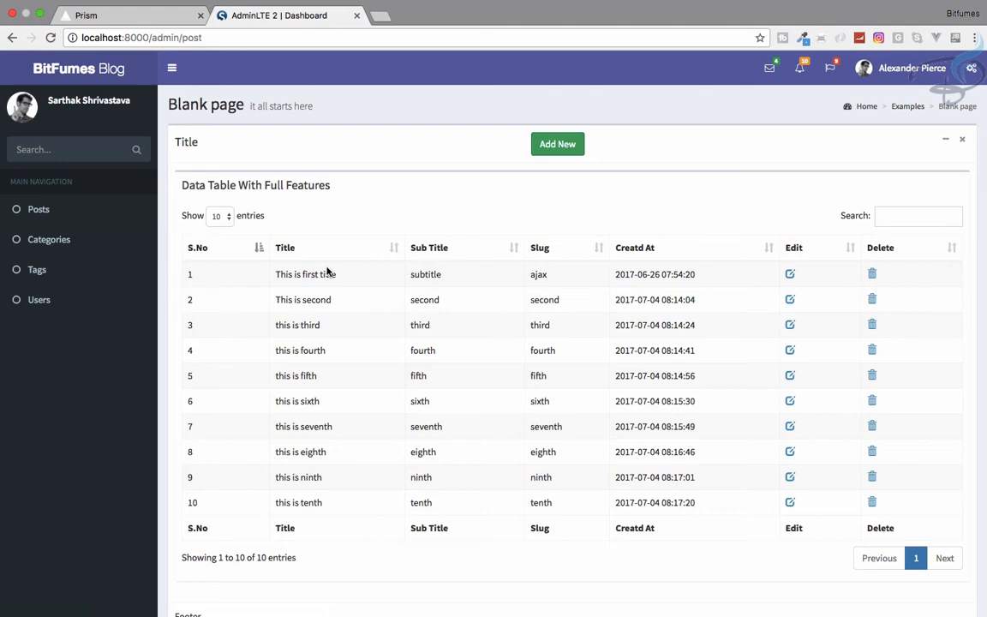
{"action": "key", "text": "super+Tab"}
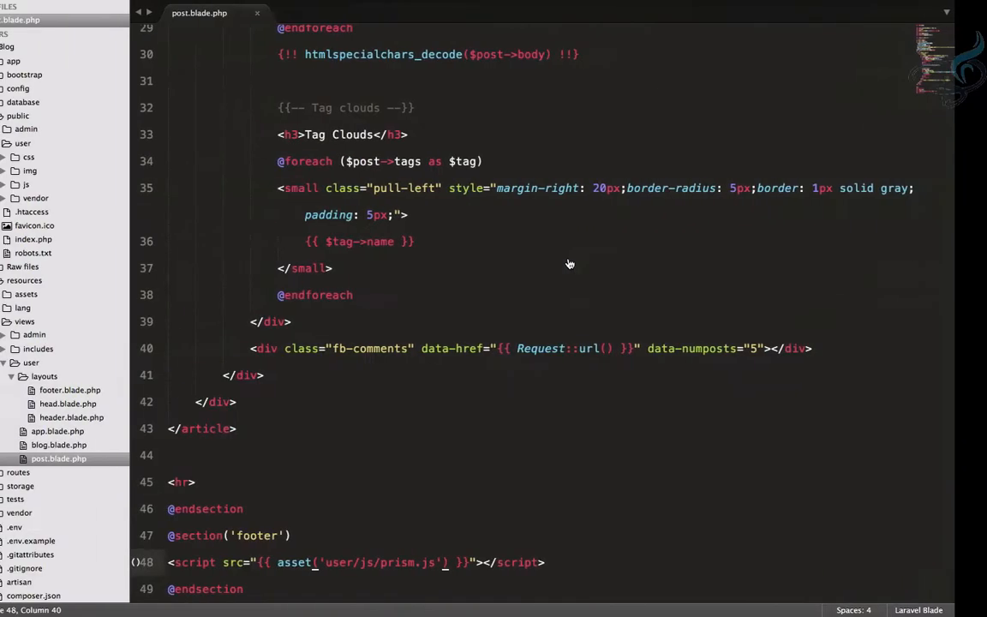
{"action": "key", "text": "ctrl+s"}
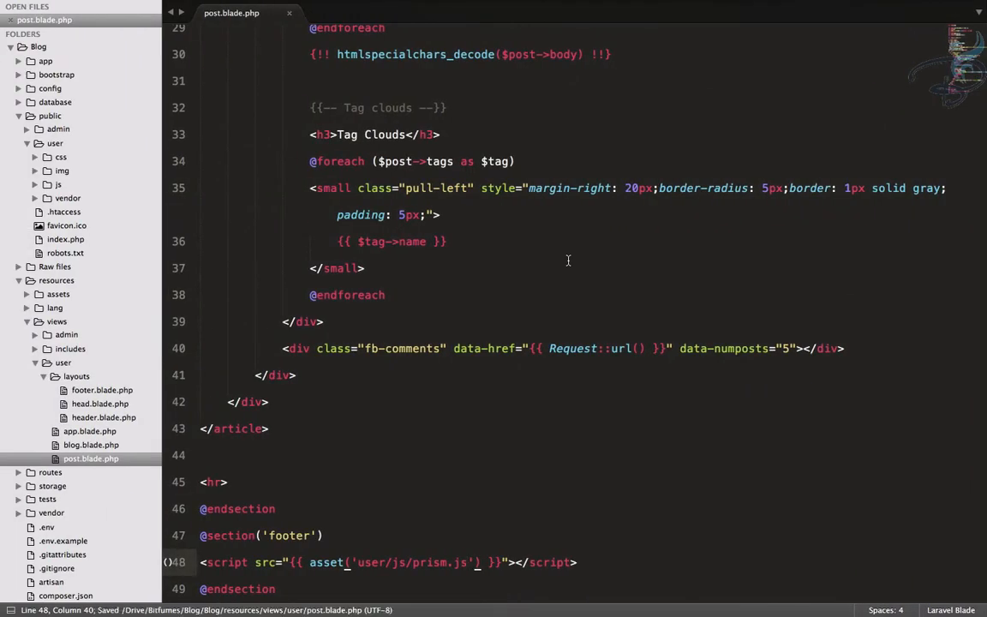
{"action": "scroll", "coordinate": [567, 260], "scroll_direction": "up", "scroll_amount": 10}
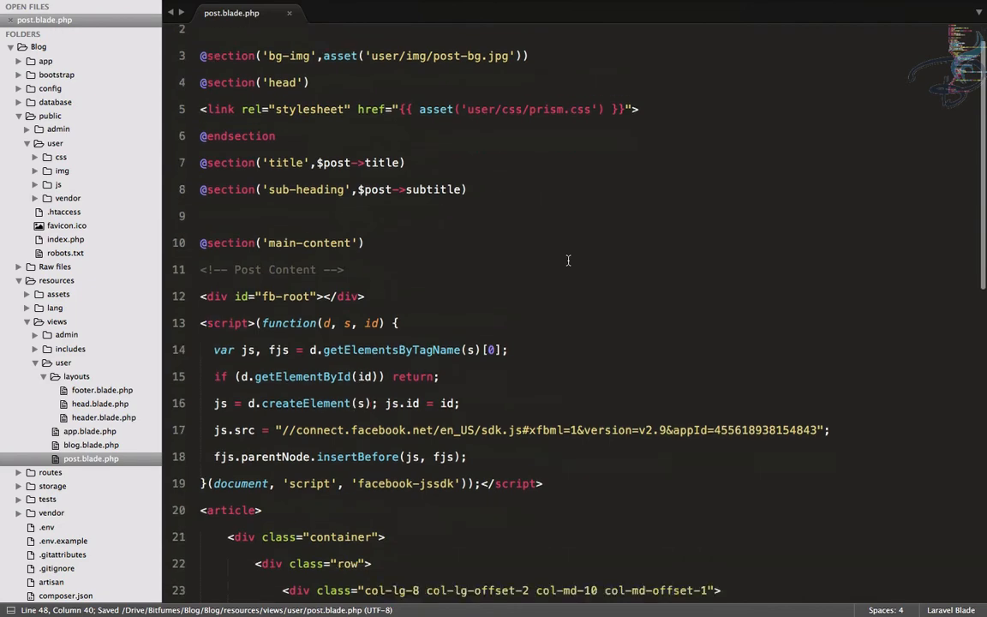
{"action": "scroll", "coordinate": [567, 260], "scroll_direction": "down", "scroll_amount": 10}
{"action": "key", "text": "super+Tab"}
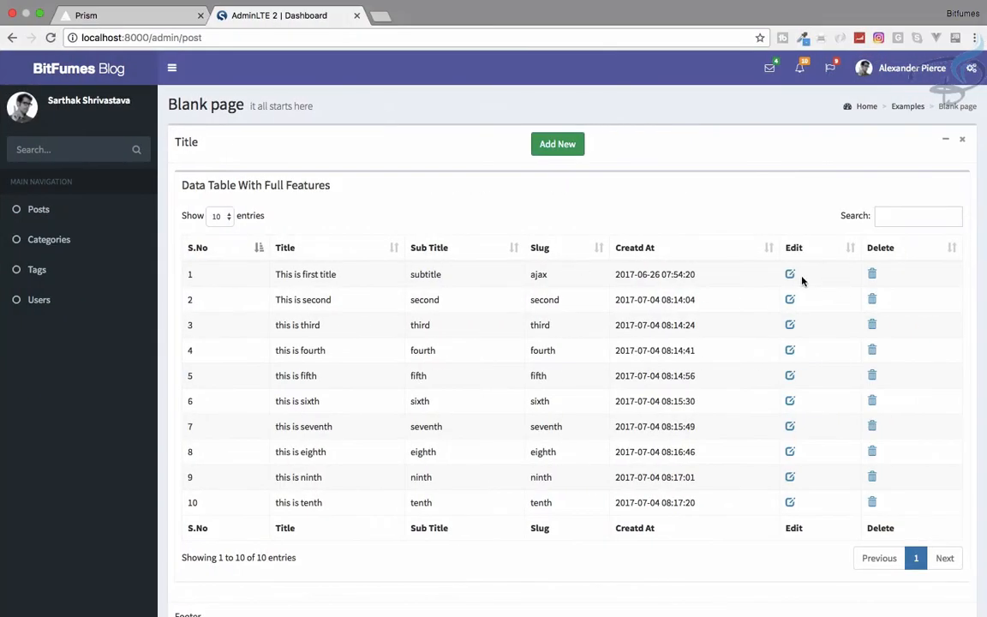
{"action": "left_click", "coordinate": [789, 275]}
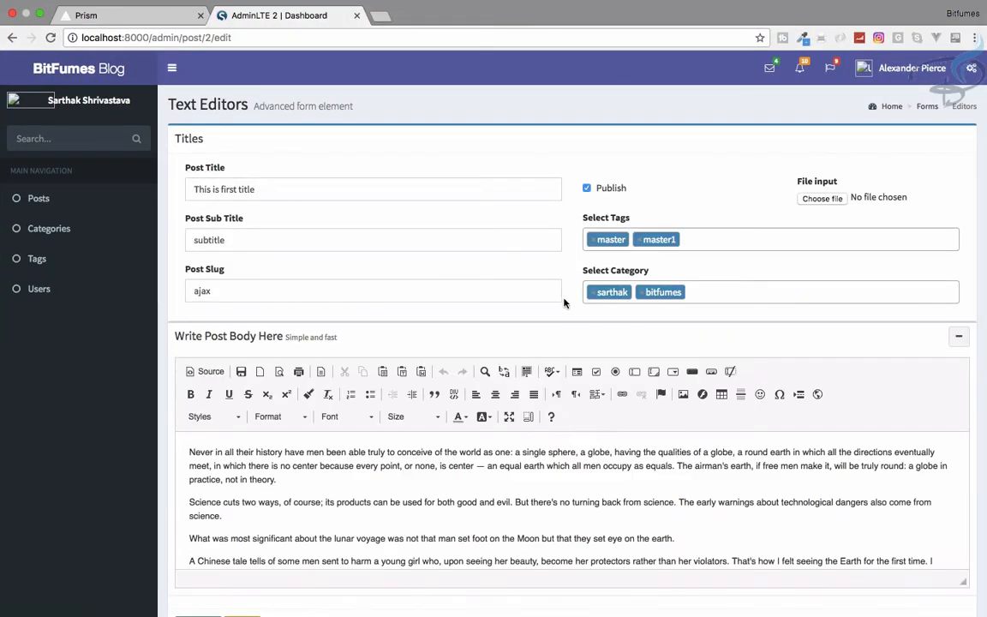
{"action": "scroll", "coordinate": [564, 302], "scroll_direction": "down", "scroll_amount": 2}
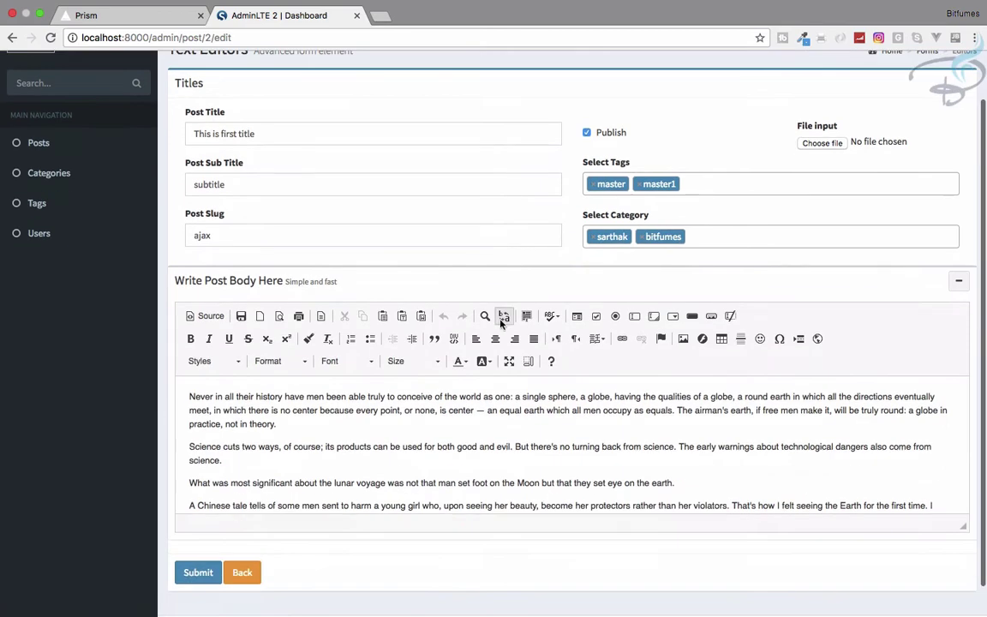
- Insert a <pre><code> p {color:red;} </code></pre> line above The Final Frontier and submit the post
{"action": "left_click", "coordinate": [509, 360]}
{"action": "left_click", "coordinate": [241, 278]}
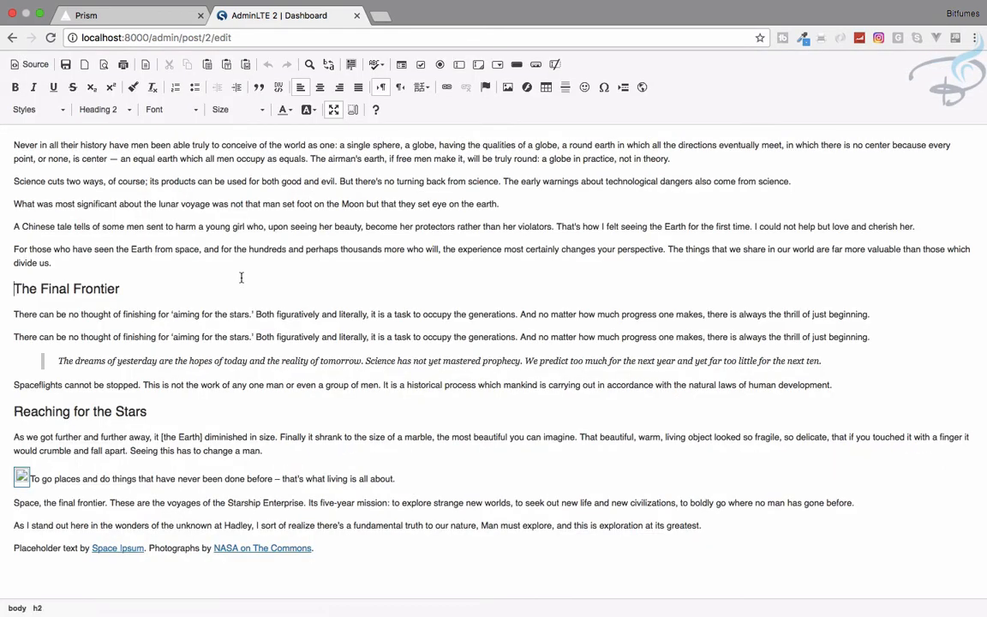
{"action": "key", "text": "Return"}
{"action": "key", "text": "Return"}
{"action": "key", "text": "Up"}
{"action": "type", "text": "<pre"}
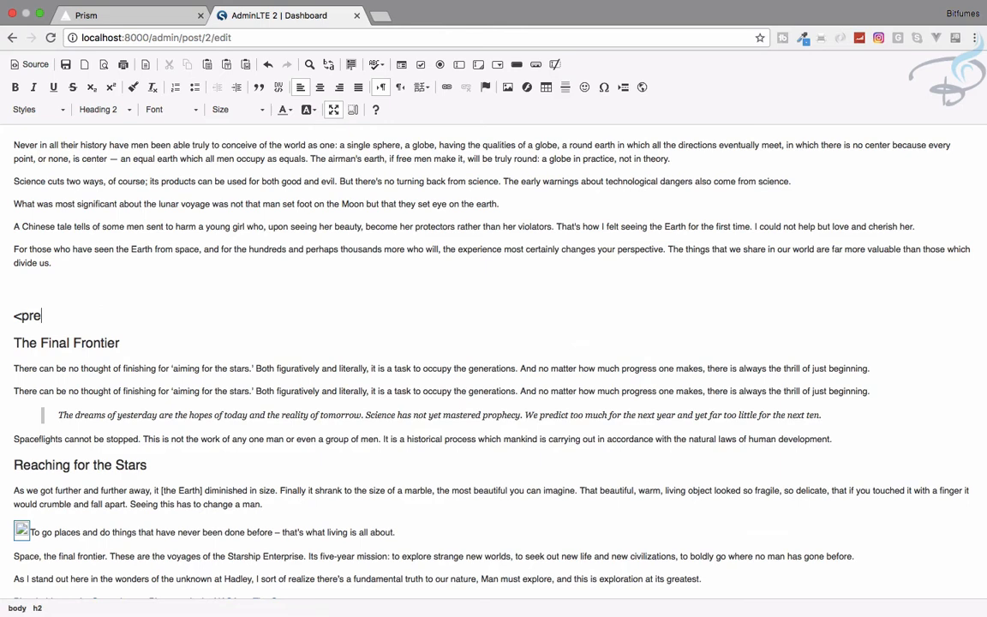
{"action": "type", "text": "><"}
{"action": "key", "text": "ctrl+z"}
{"action": "key", "text": "ctrl+z"}
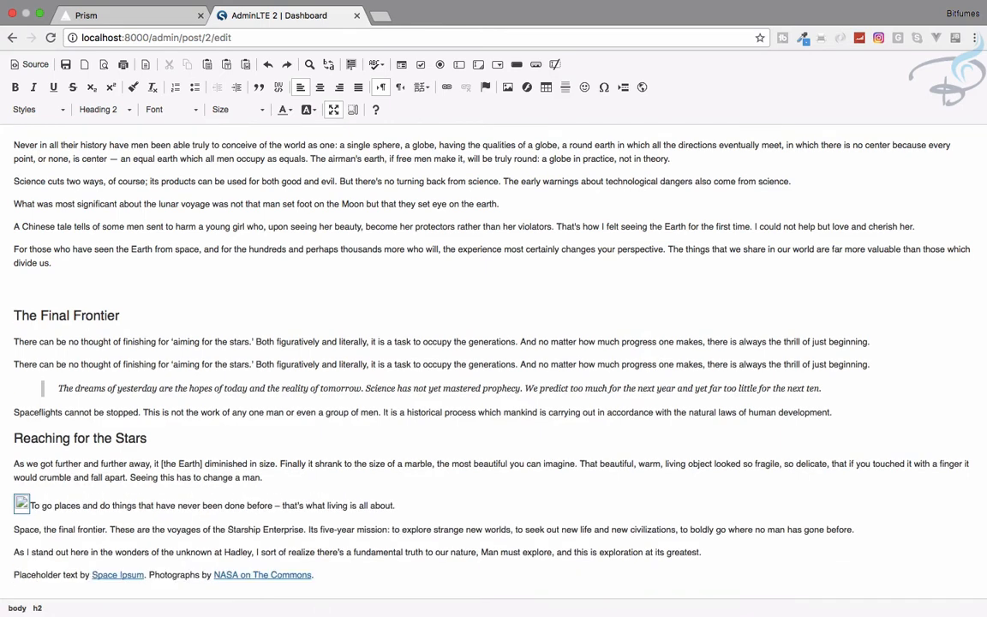
{"action": "key", "text": "ctrl+z"}
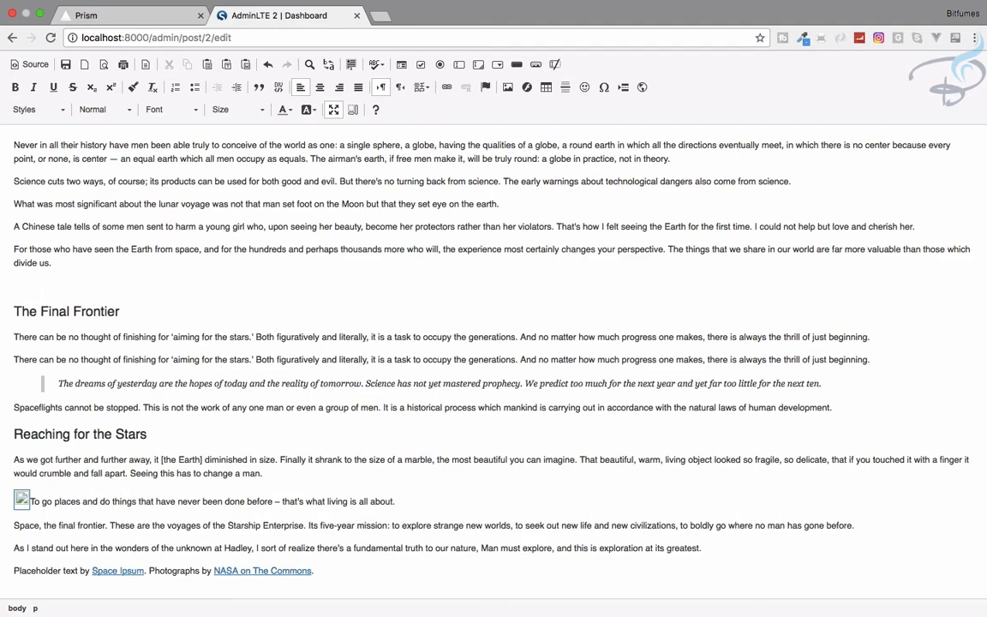
{"action": "key", "text": "Return"}
{"action": "type", "text": "pr"}
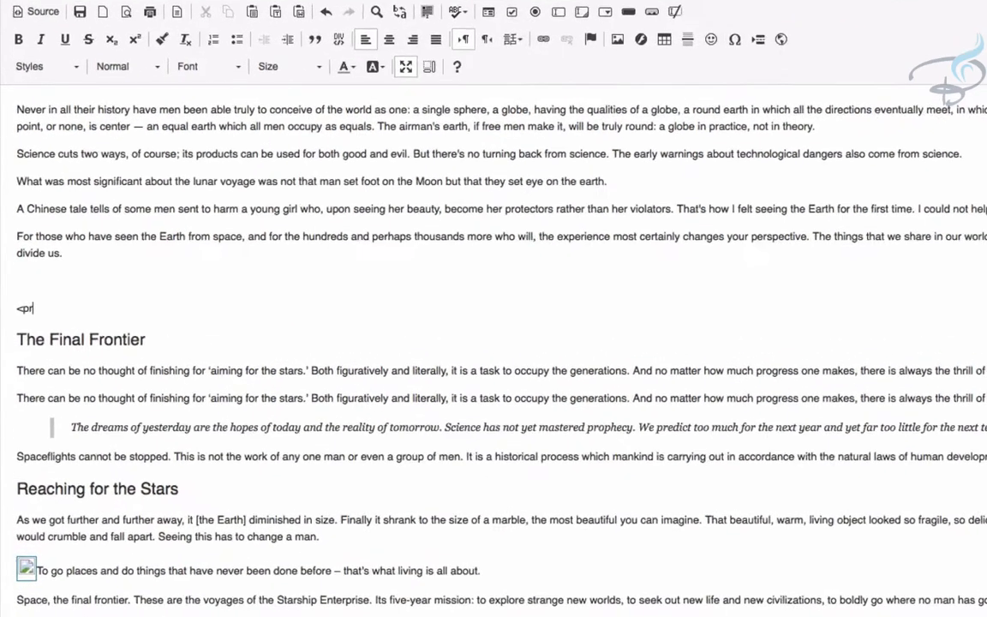
{"action": "type", "text": "e></"}
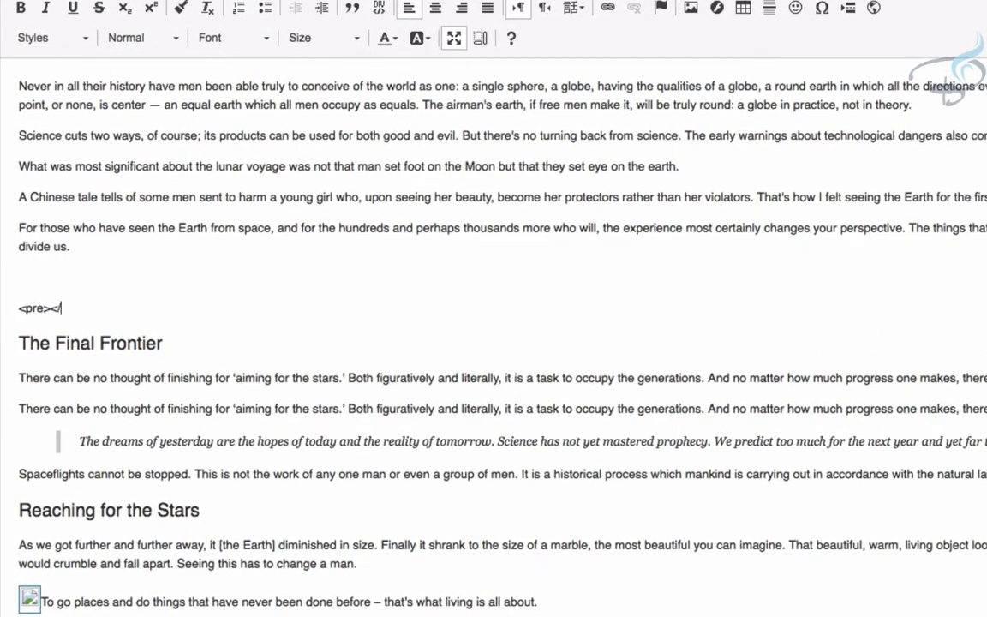
{"action": "type", "text": "pre"}
{"action": "type", "text": "<co"}
{"action": "type", "text": "de></"}
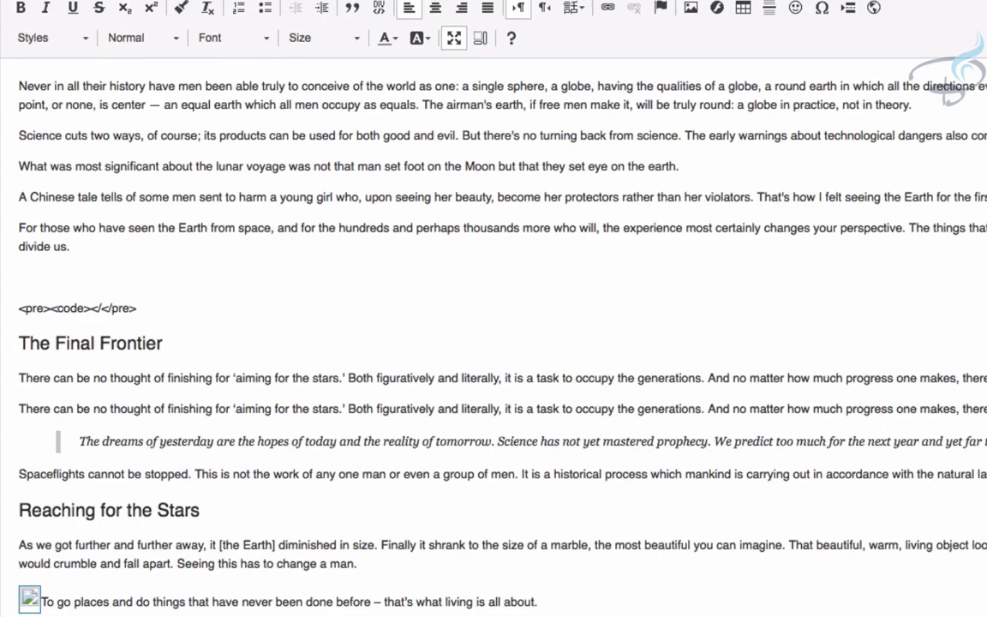
{"action": "type", "text": "code>"}
{"action": "type", "text": " p {"}
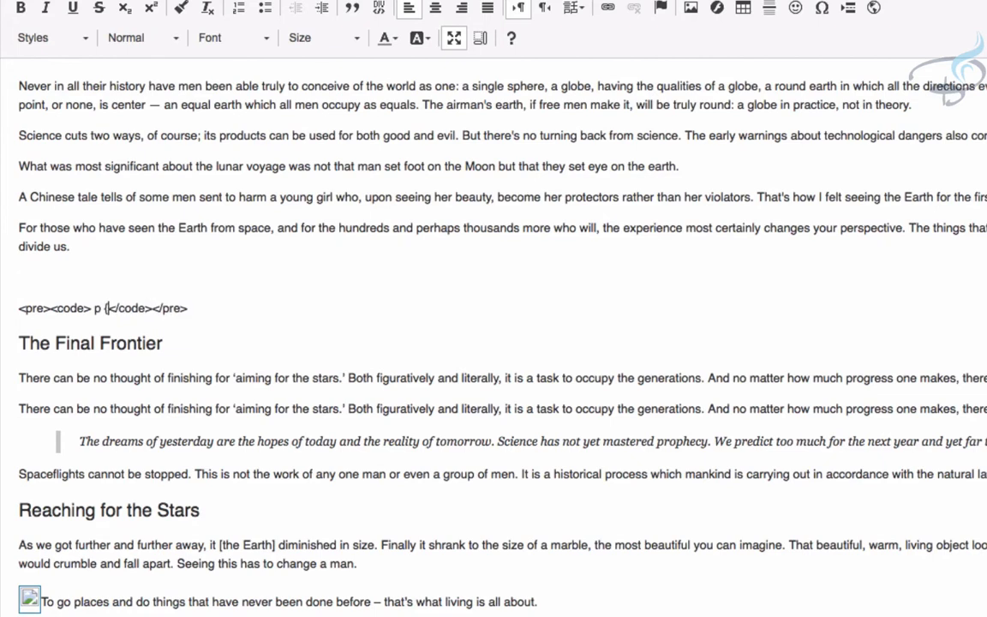
{"action": "type", "text": "}"}
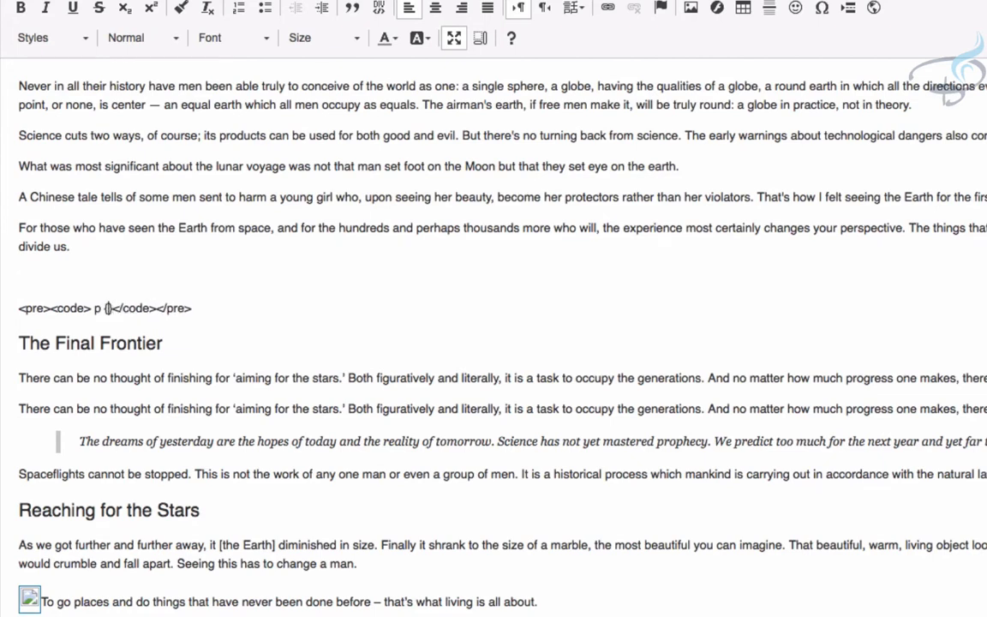
{"action": "type", "text": "color"}
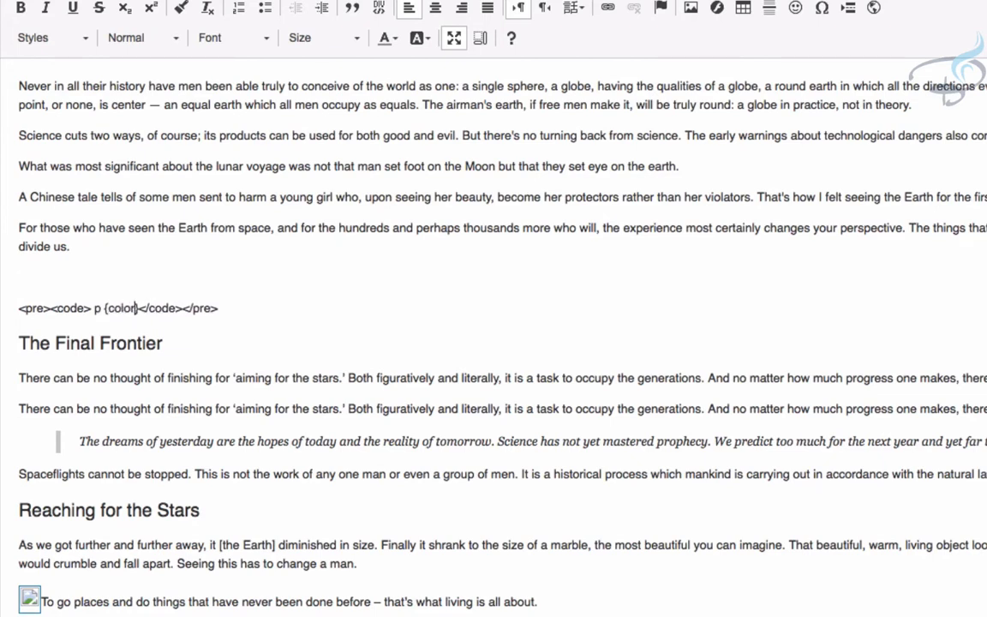
{"action": "type", "text": ":red;"}
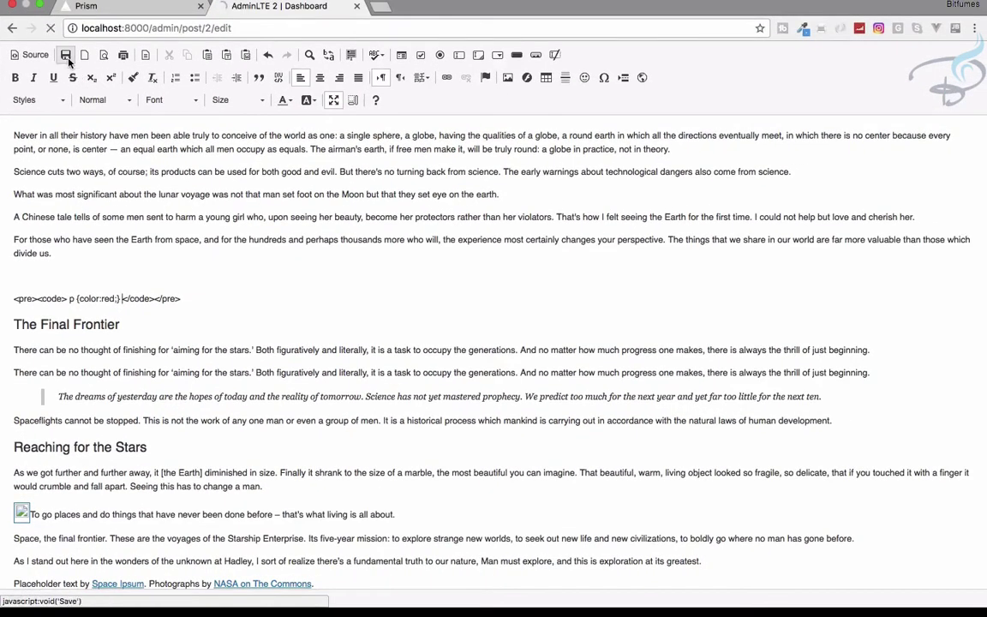
{"action": "left_click", "coordinate": [70, 61]}
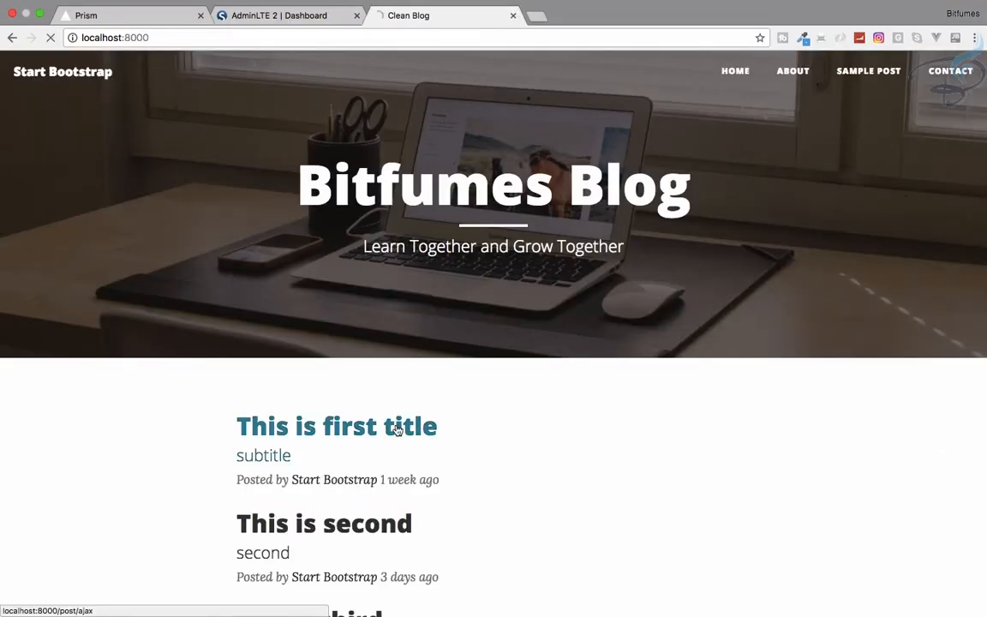
- View the public page of 'This is first title' to check the p {color:red;} code box
{"action": "left_click", "coordinate": [397, 427]}
{"action": "scroll", "coordinate": [397, 430], "scroll_direction": "down", "scroll_amount": 10}
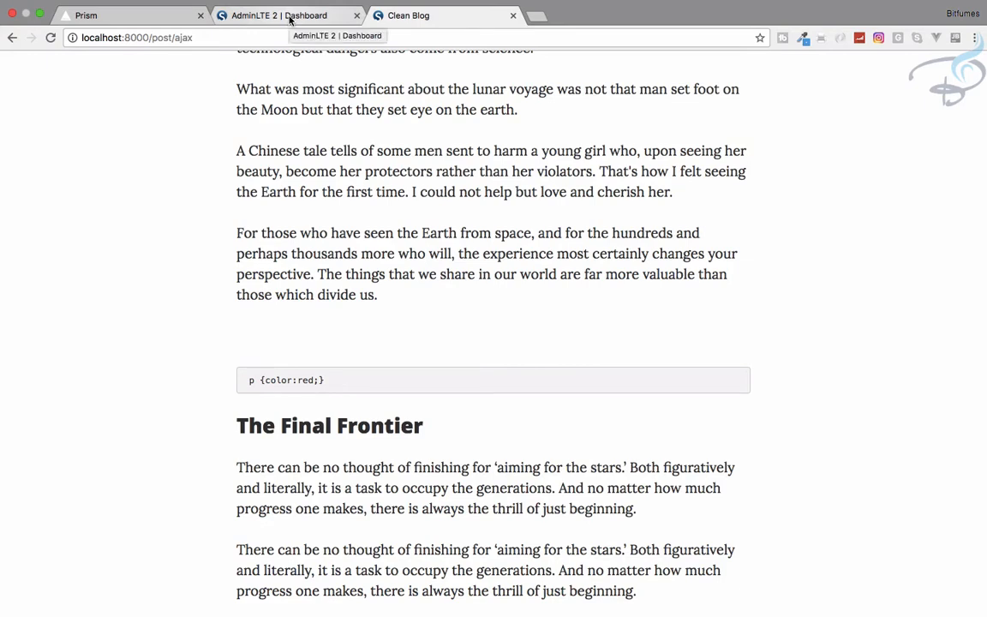
{"action": "scroll", "coordinate": [519, 253], "scroll_direction": "up", "scroll_amount": 2}
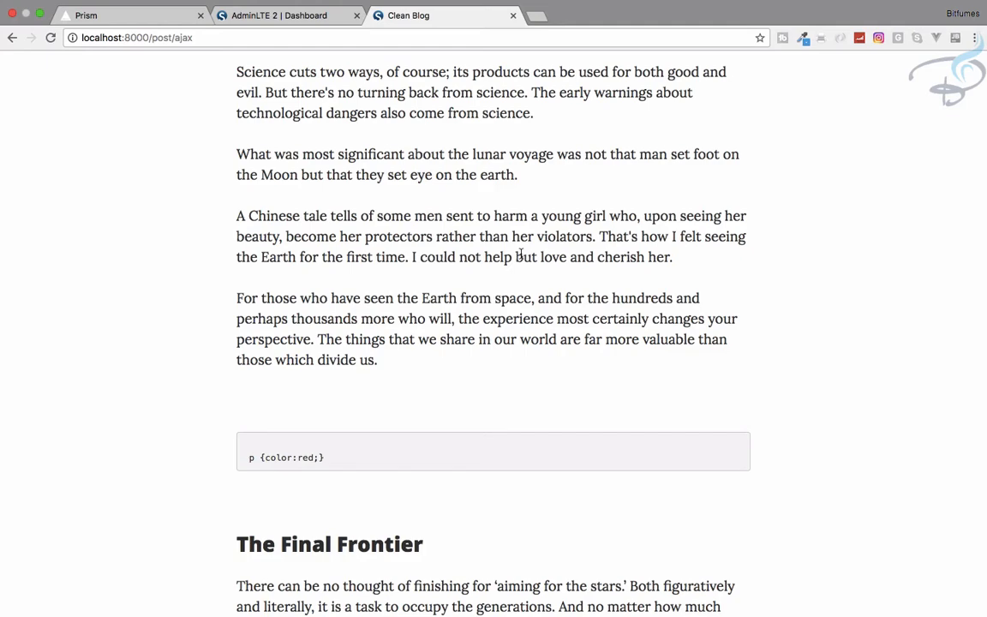
- Reopen the first post for editing and delete the old pre/code lines in CKEditor's HTML source
{"action": "left_click", "coordinate": [283, 16]}
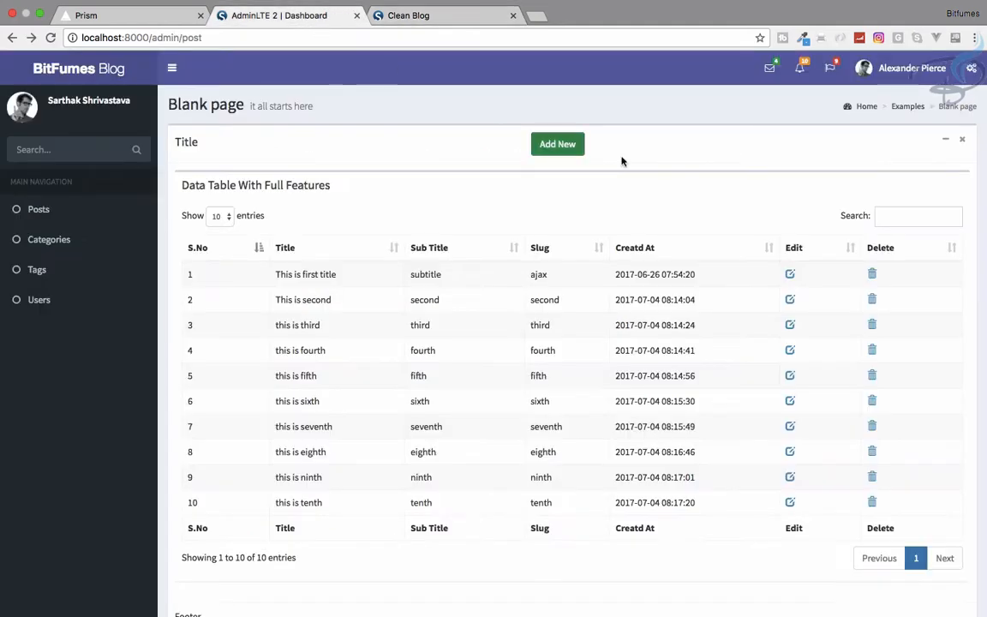
{"action": "left_click", "coordinate": [790, 274]}
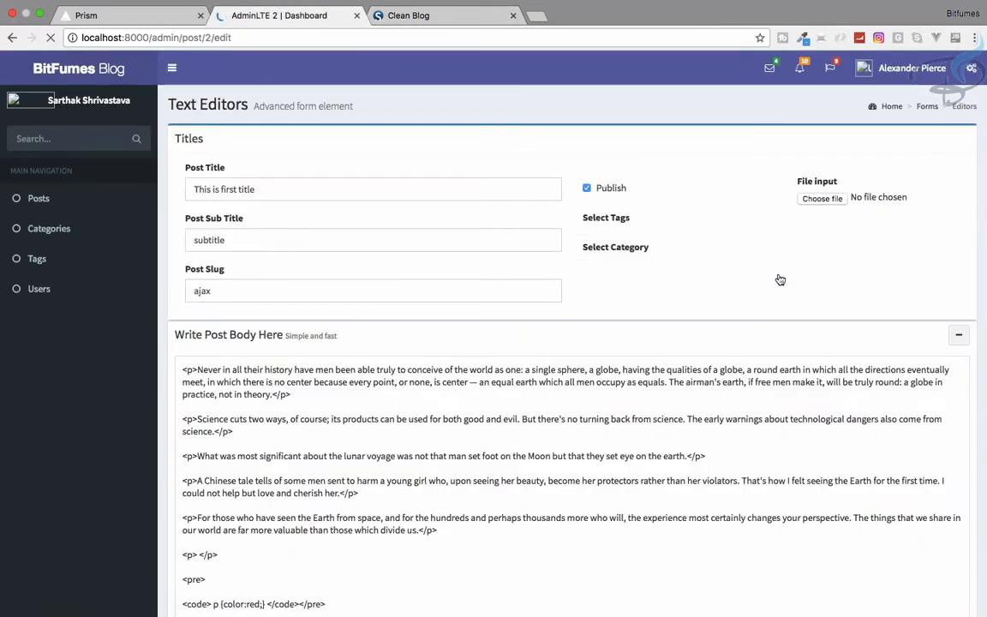
{"action": "left_click", "coordinate": [508, 417]}
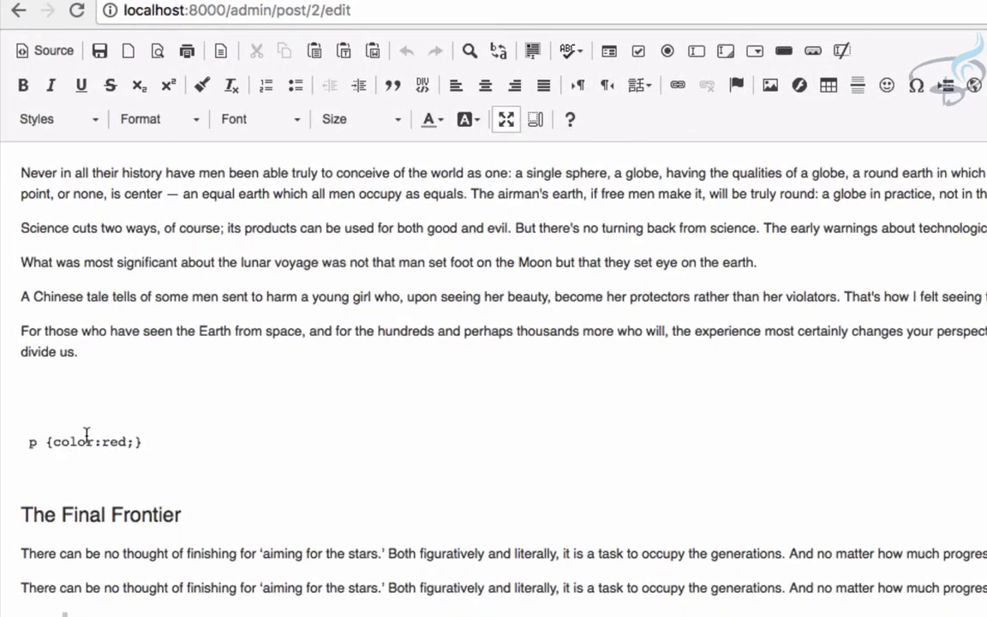
{"action": "left_click", "coordinate": [54, 51]}
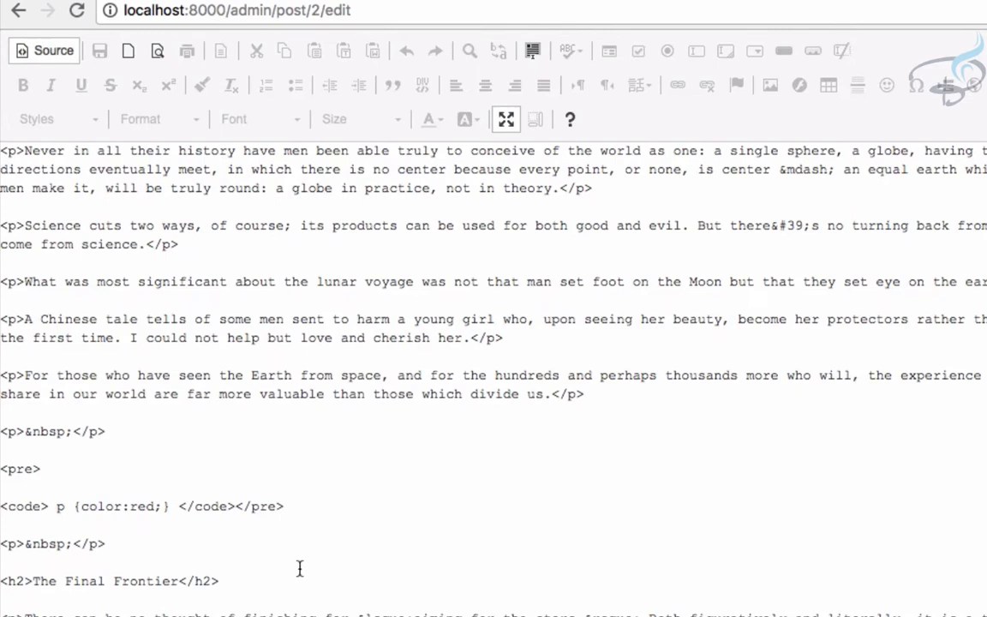
{"action": "left_click_drag", "start_coordinate": [283, 506], "coordinate": [2, 505]}
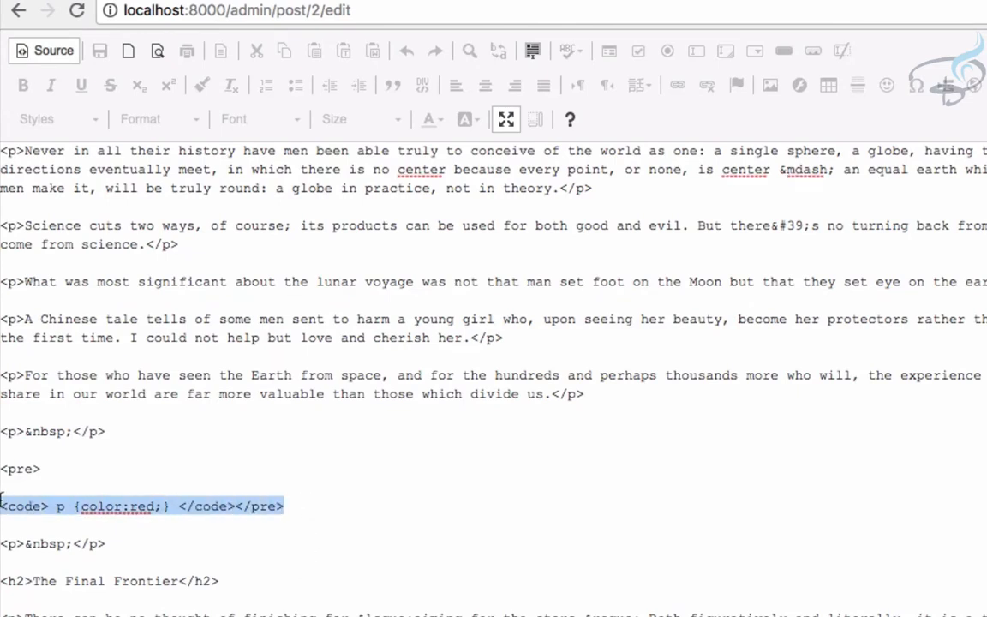
{"action": "key", "text": "shift+Up"}
{"action": "key", "text": "ctrl+c"}
{"action": "key", "text": "BackSpace"}
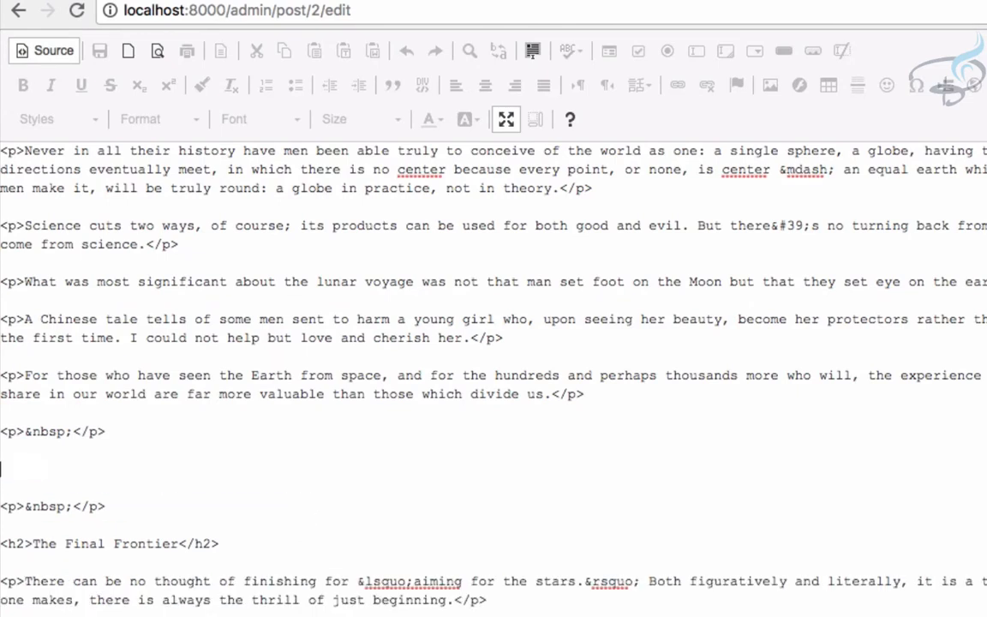
{"action": "key", "text": "BackSpace"}
{"action": "left_click", "coordinate": [47, 50]}
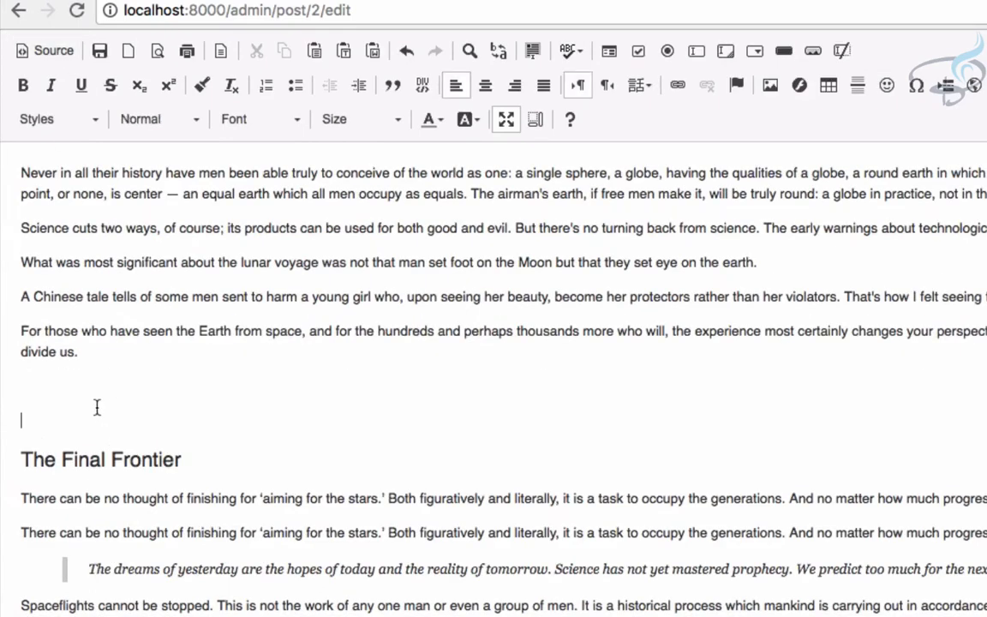
- Paste the <pre><code> p {color:red;} snippet into the body, check the blog, minimise the editor and start a new tab
{"action": "key", "text": "ctrl+v"}
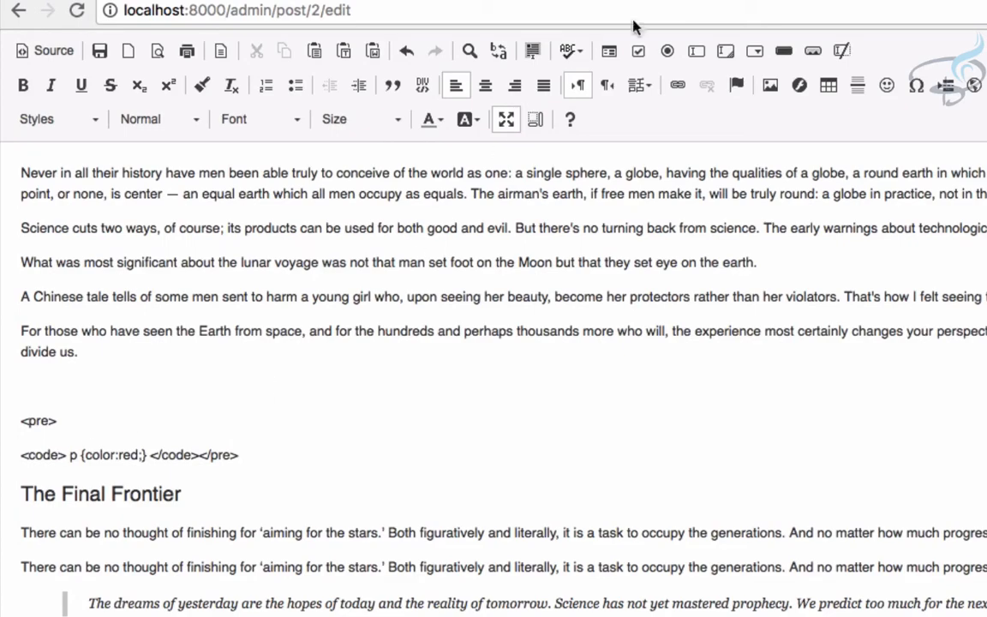
{"action": "left_click", "coordinate": [501, 10]}
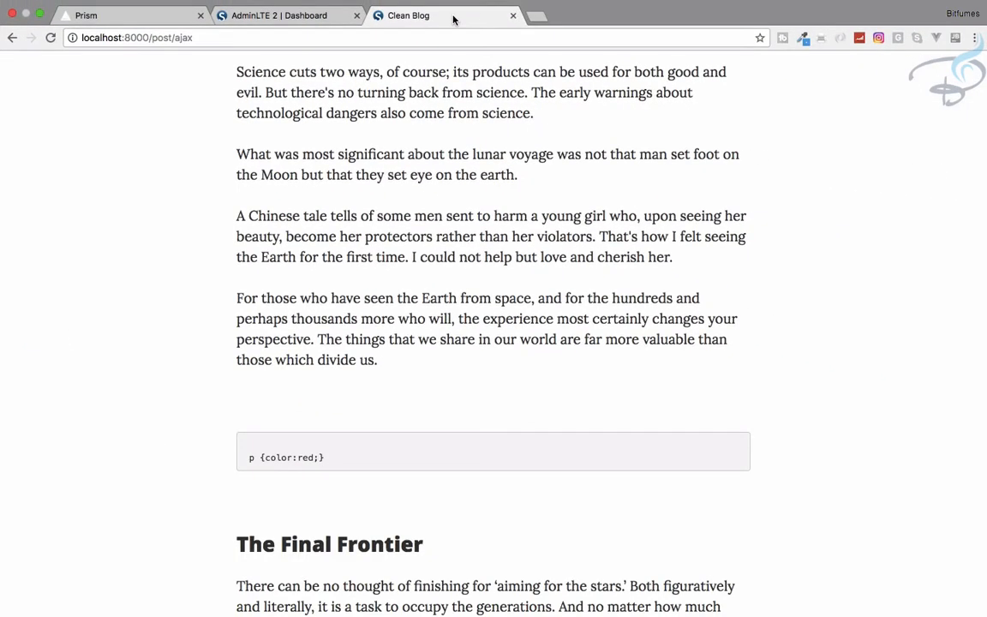
{"action": "left_click", "coordinate": [306, 15]}
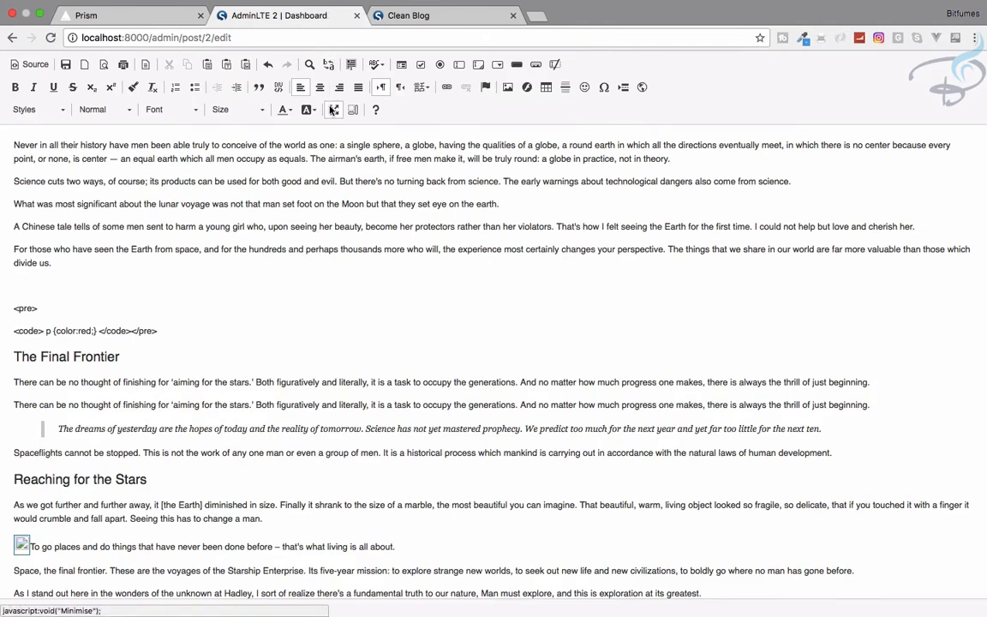
{"action": "left_click", "coordinate": [333, 110]}
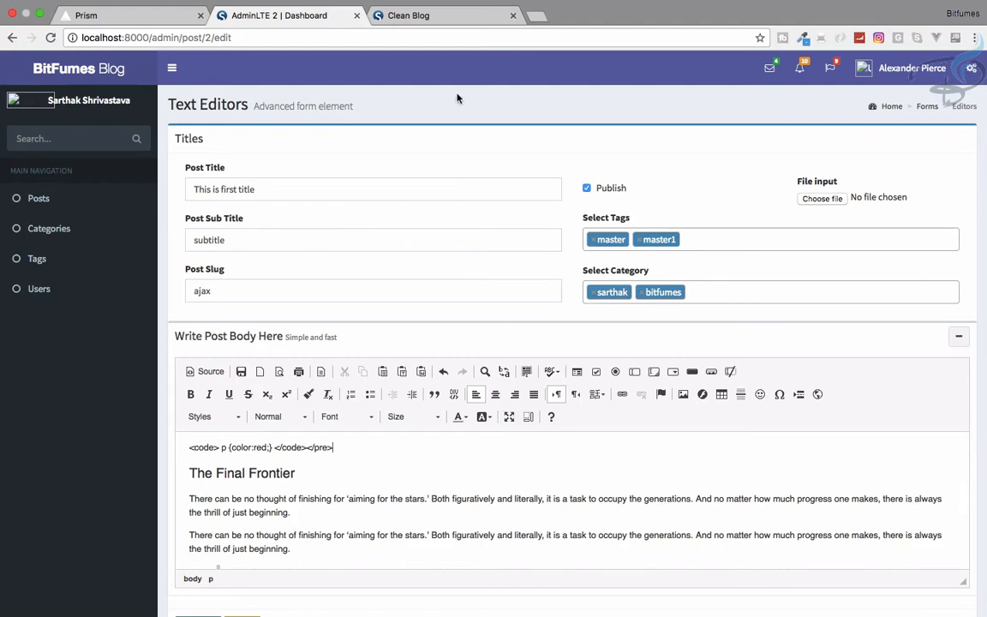
{"action": "left_click", "coordinate": [535, 16]}
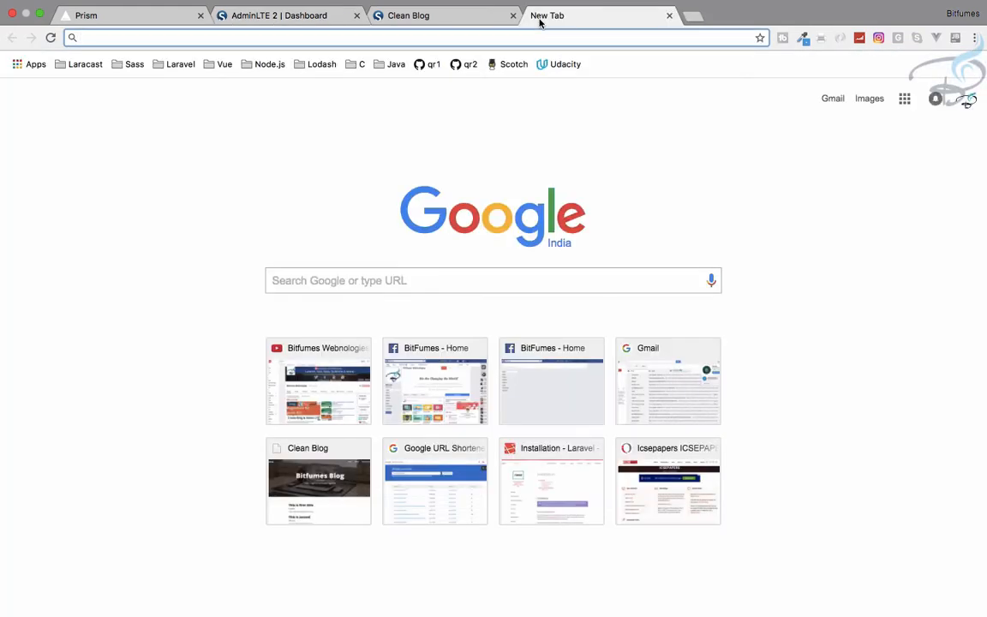
{"action": "type", "text": "cked"}
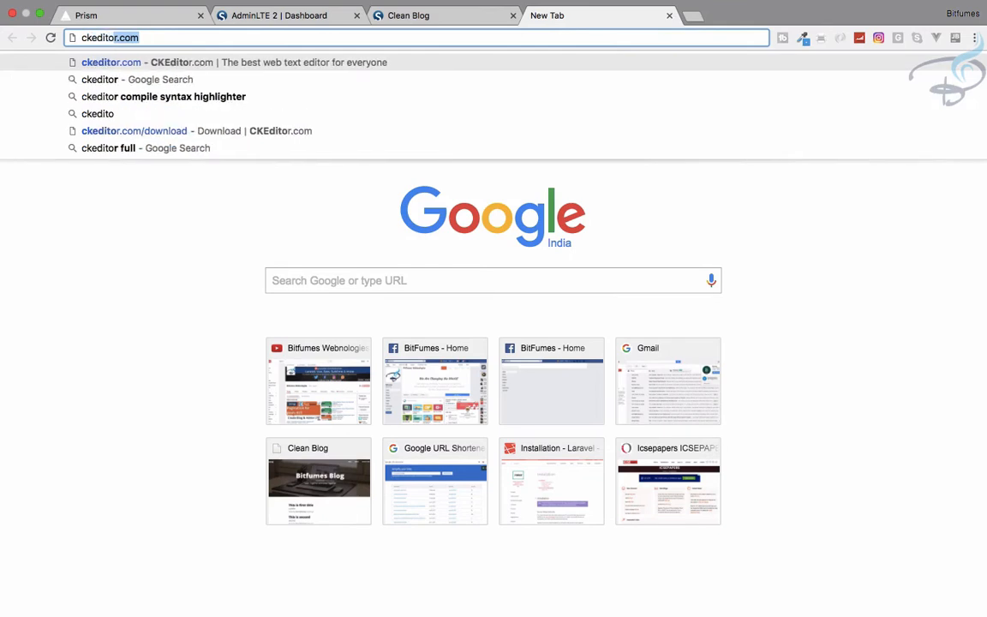
{"action": "type", "text": "itor builder"}
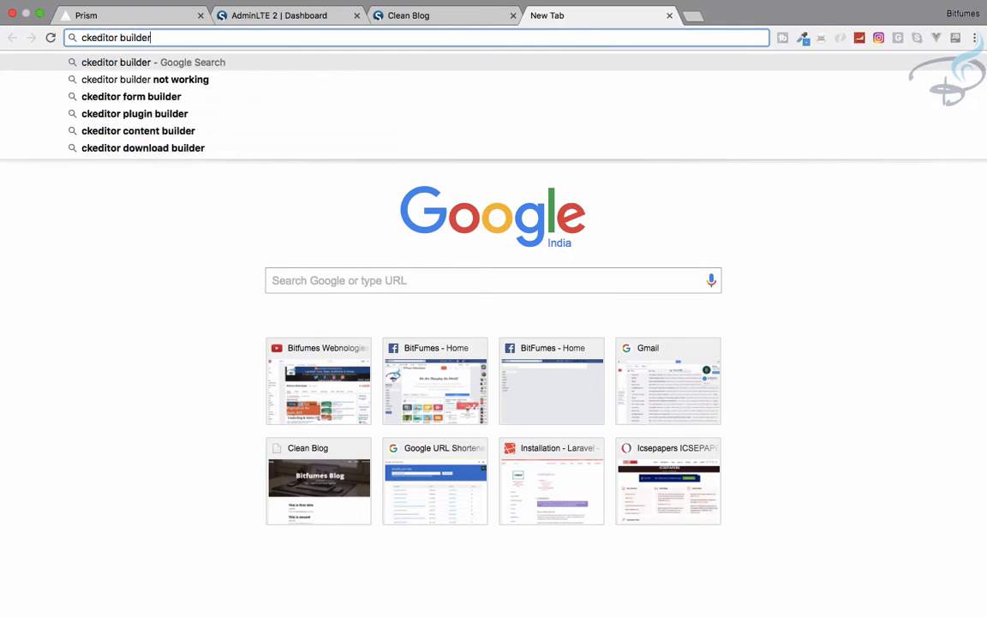
- Search for 'ckeditor builder' and go to the Builder page on ckeditor.com
{"action": "key", "text": "Return"}
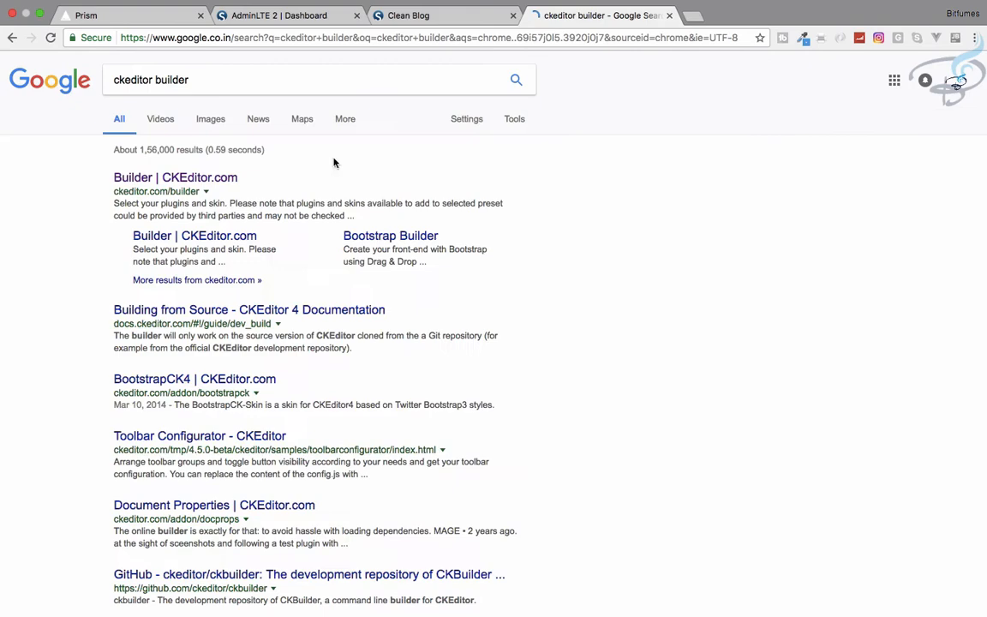
{"action": "left_click", "coordinate": [212, 177]}
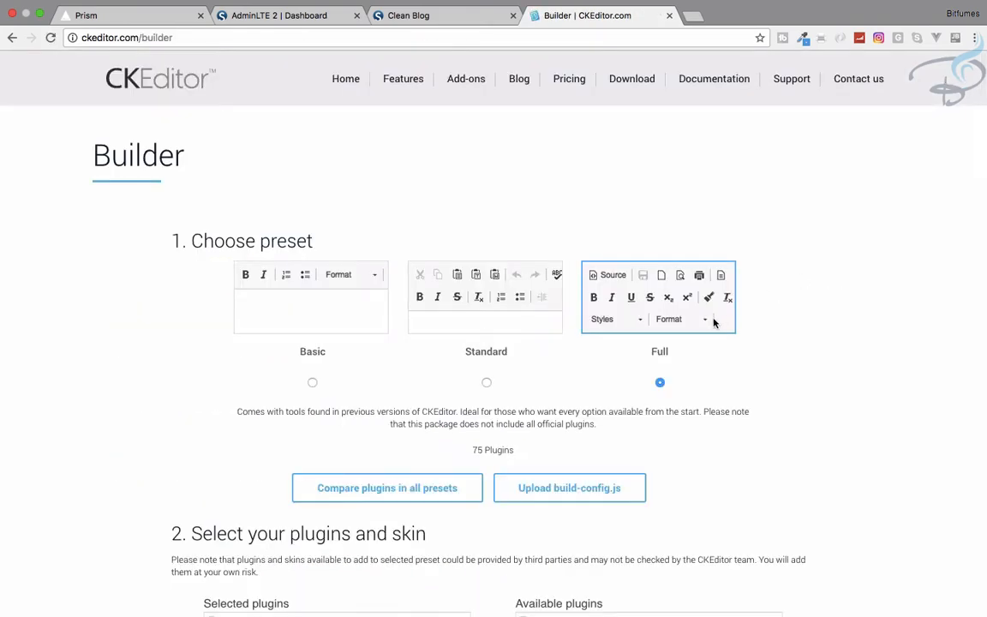
{"action": "scroll", "coordinate": [662, 340], "scroll_direction": "down", "scroll_amount": 3}
{"action": "scroll", "coordinate": [662, 340], "scroll_direction": "down", "scroll_amount": 3}
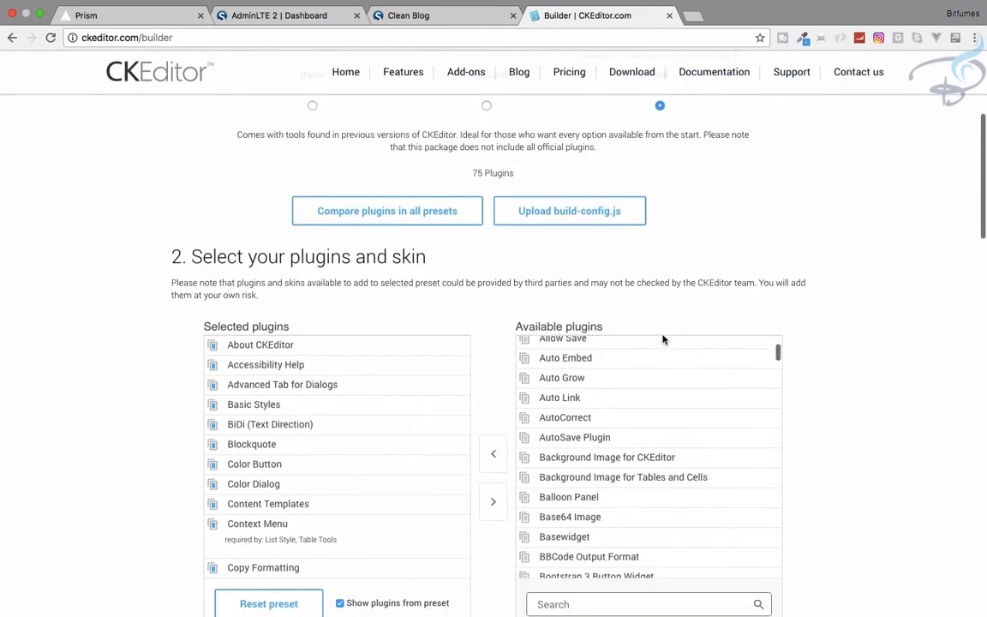
{"action": "scroll", "coordinate": [805, 300], "scroll_direction": "down", "scroll_amount": 1}
{"action": "scroll", "coordinate": [809, 298], "scroll_direction": "down", "scroll_amount": 1}
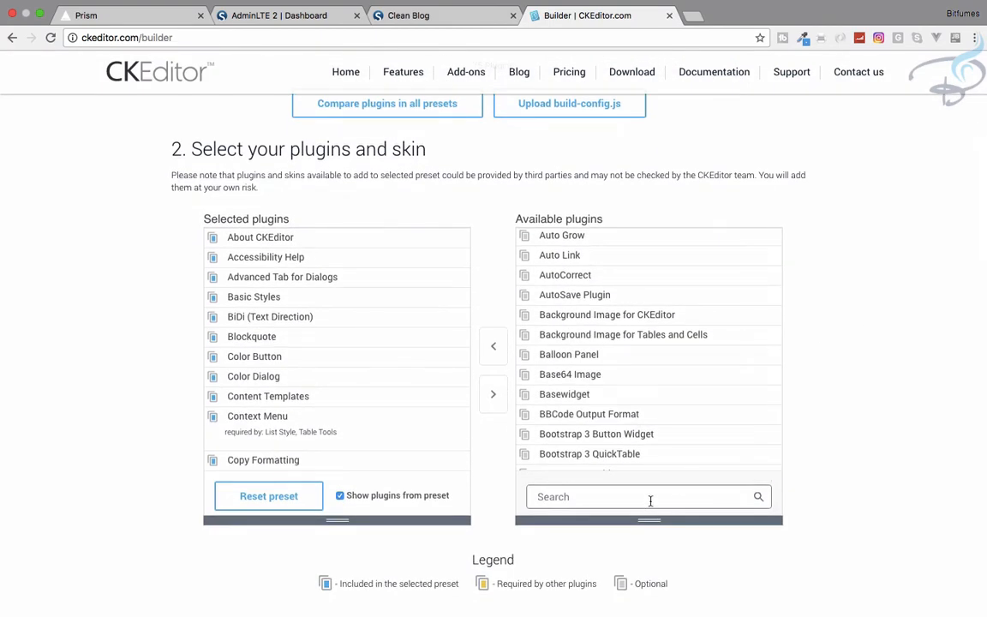
- Find Prism Syntax Highlighter via 'prism' search, add it to the selected plugins, then clear the search
{"action": "left_click", "coordinate": [649, 498]}
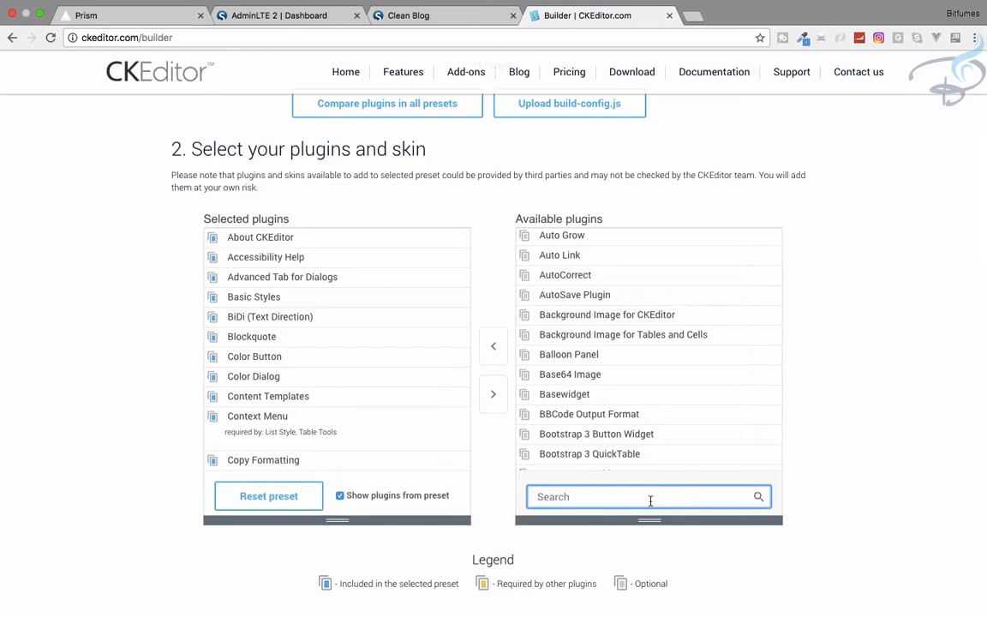
{"action": "type", "text": "prism"}
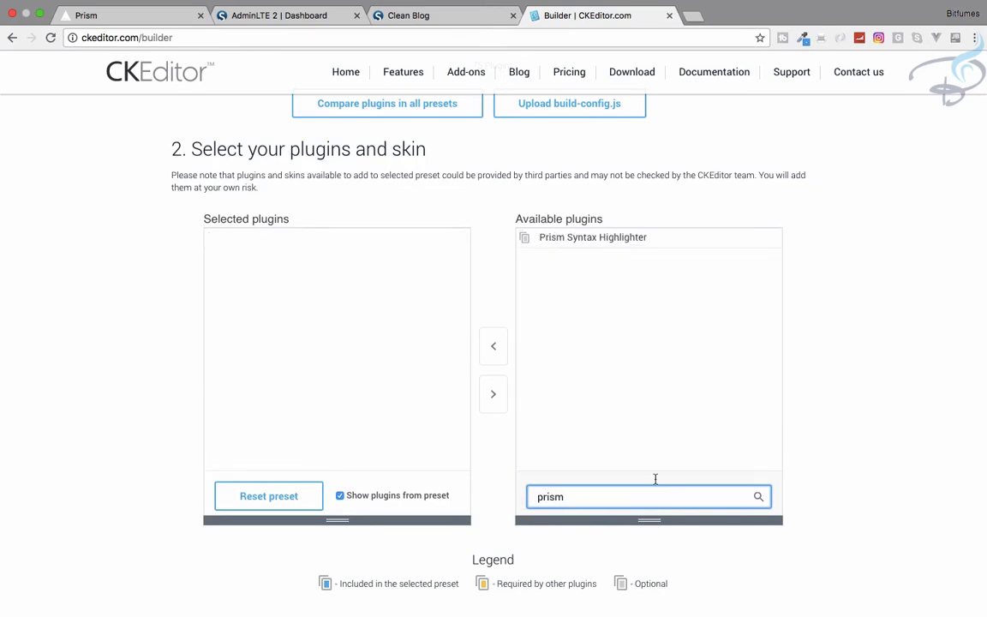
{"action": "left_click", "coordinate": [599, 238]}
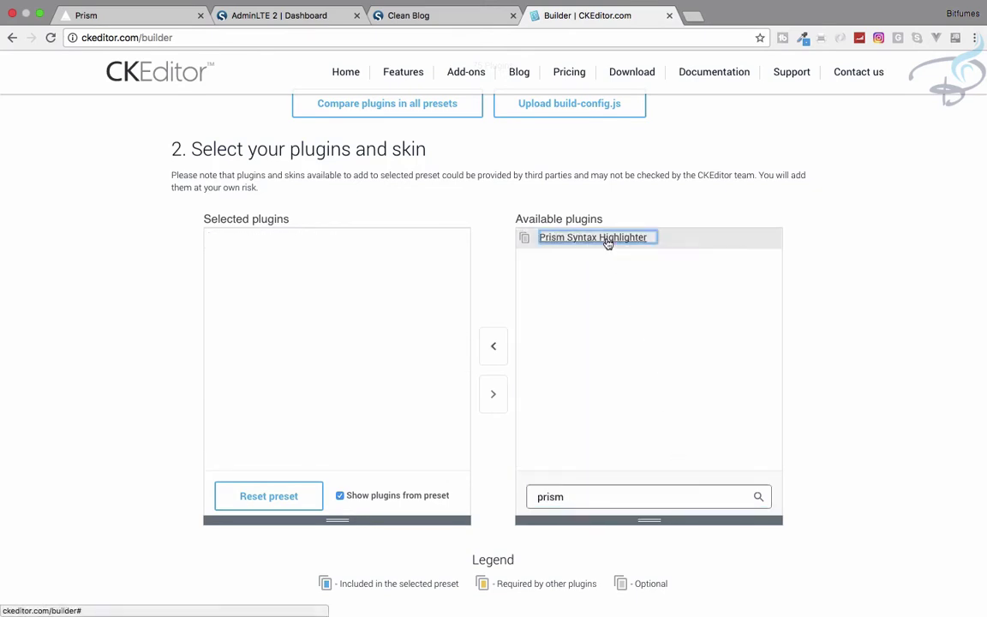
{"action": "left_click", "coordinate": [493, 346]}
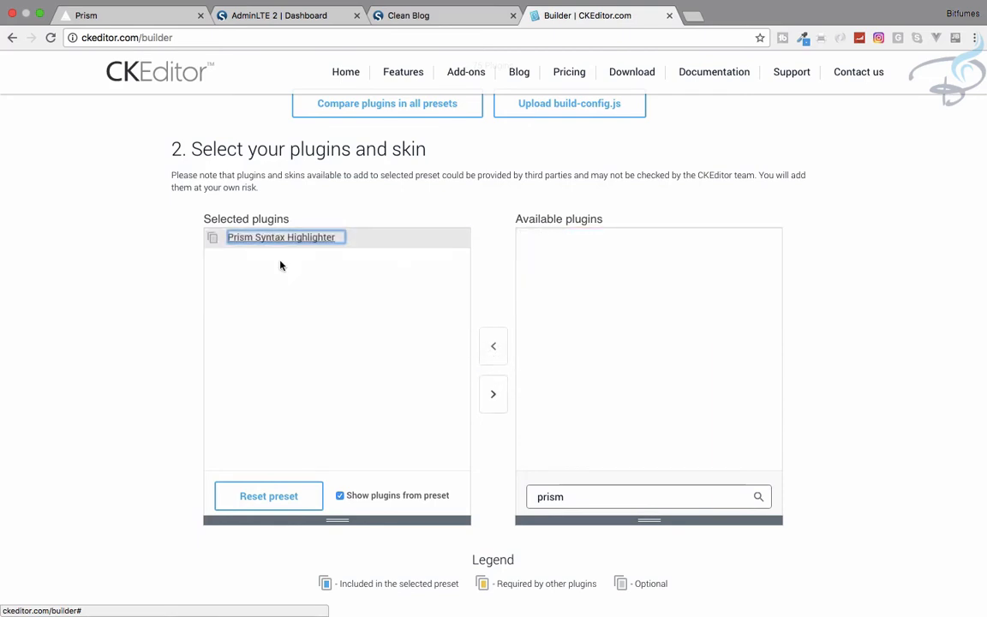
{"action": "double_click", "coordinate": [555, 497]}
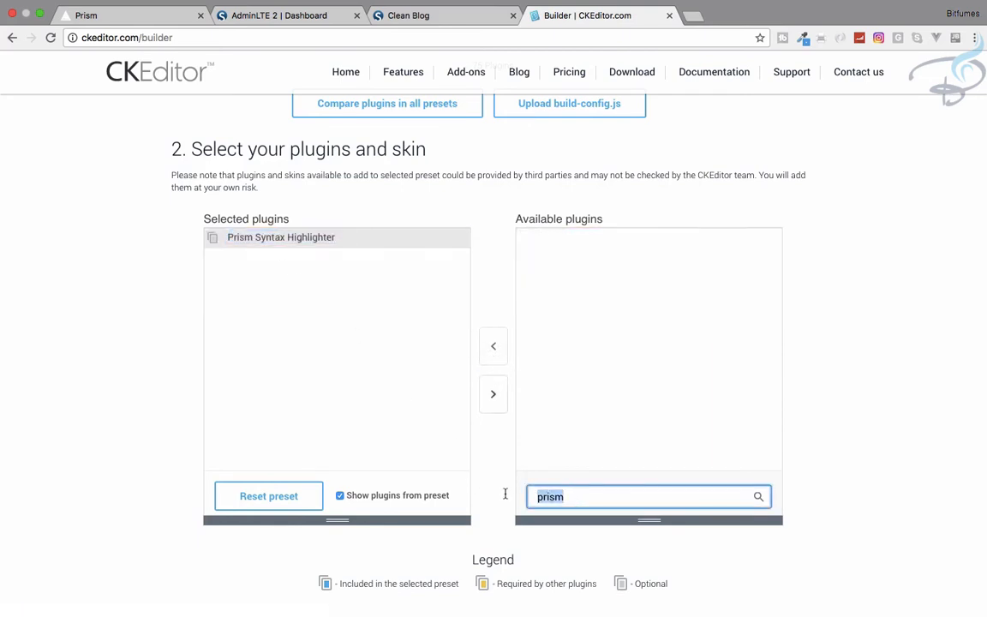
{"action": "key", "text": "BackSpace"}
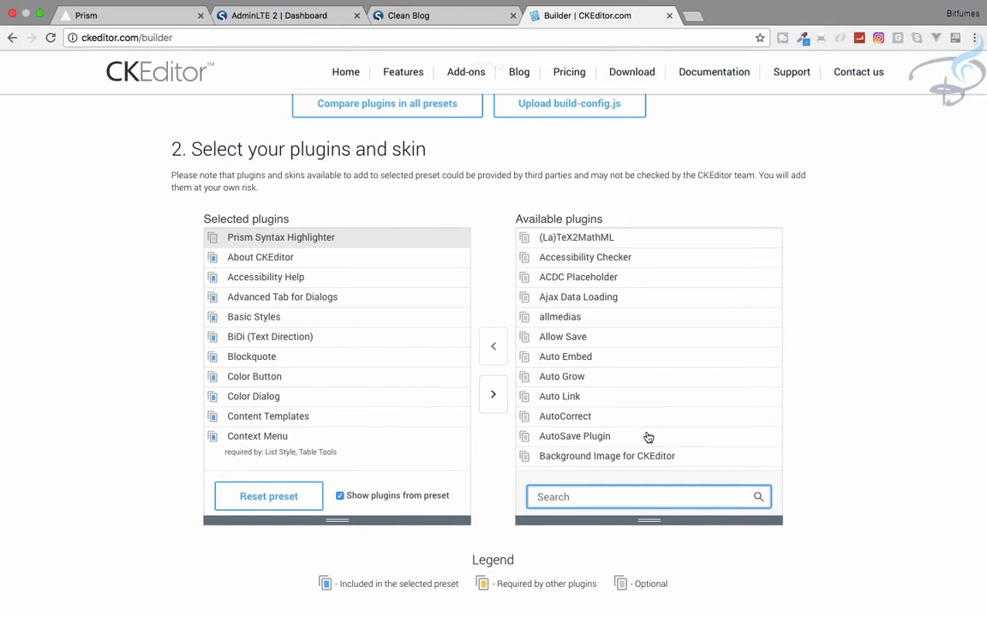
{"action": "scroll", "coordinate": [649, 437], "scroll_direction": "down", "scroll_amount": 4}
{"action": "scroll", "coordinate": [648, 437], "scroll_direction": "down", "scroll_amount": 4}
{"action": "scroll", "coordinate": [649, 437], "scroll_direction": "down", "scroll_amount": 4}
{"action": "scroll", "coordinate": [649, 437], "scroll_direction": "down", "scroll_amount": 3}
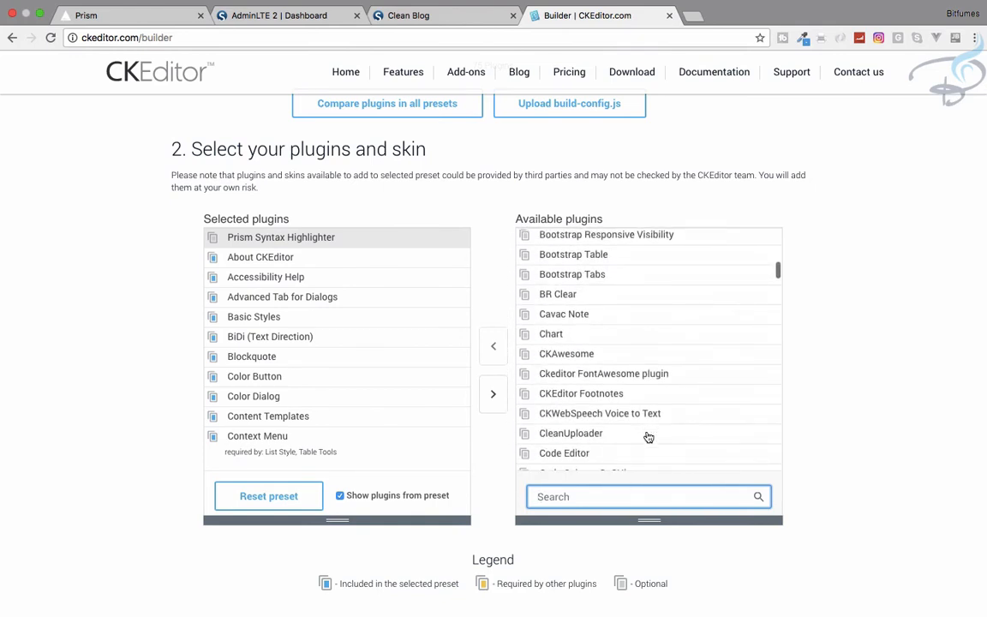
{"action": "scroll", "coordinate": [648, 437], "scroll_direction": "down", "scroll_amount": 4}
{"action": "scroll", "coordinate": [648, 437], "scroll_direction": "down", "scroll_amount": 3}
{"action": "scroll", "coordinate": [649, 436], "scroll_direction": "down", "scroll_amount": 5}
{"action": "scroll", "coordinate": [648, 437], "scroll_direction": "down", "scroll_amount": 3}
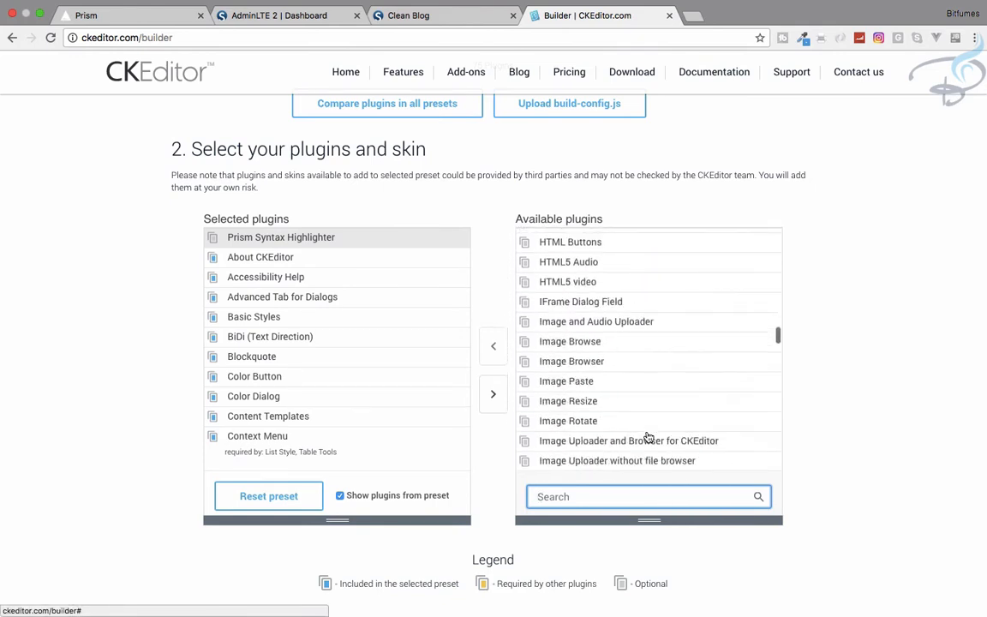
{"action": "scroll", "coordinate": [649, 437], "scroll_direction": "down", "scroll_amount": 4}
{"action": "scroll", "coordinate": [648, 437], "scroll_direction": "down", "scroll_amount": 4}
{"action": "scroll", "coordinate": [648, 436], "scroll_direction": "down", "scroll_amount": 3}
{"action": "scroll", "coordinate": [649, 437], "scroll_direction": "down", "scroll_amount": 1}
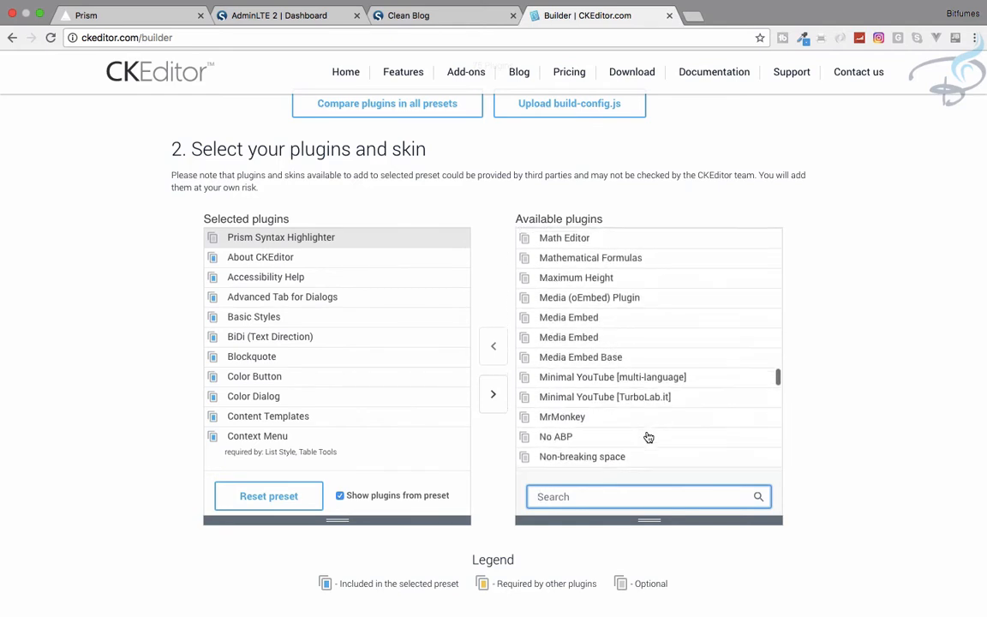
{"action": "scroll", "coordinate": [649, 437], "scroll_direction": "down", "scroll_amount": 4}
{"action": "scroll", "coordinate": [648, 437], "scroll_direction": "down", "scroll_amount": 1}
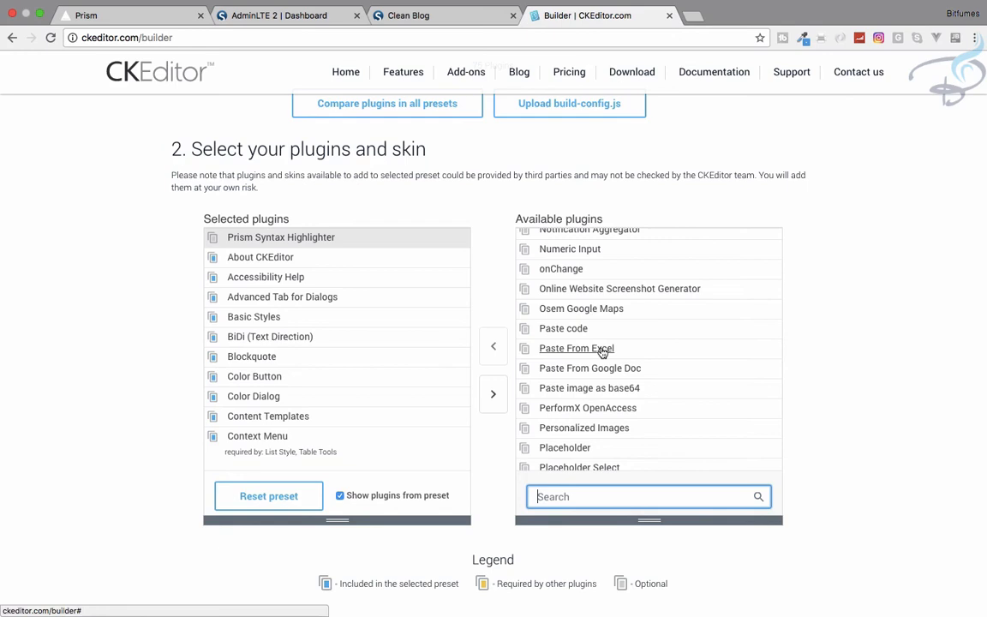
{"action": "scroll", "coordinate": [634, 343], "scroll_direction": "down", "scroll_amount": 4}
{"action": "scroll", "coordinate": [676, 342], "scroll_direction": "down", "scroll_amount": 3}
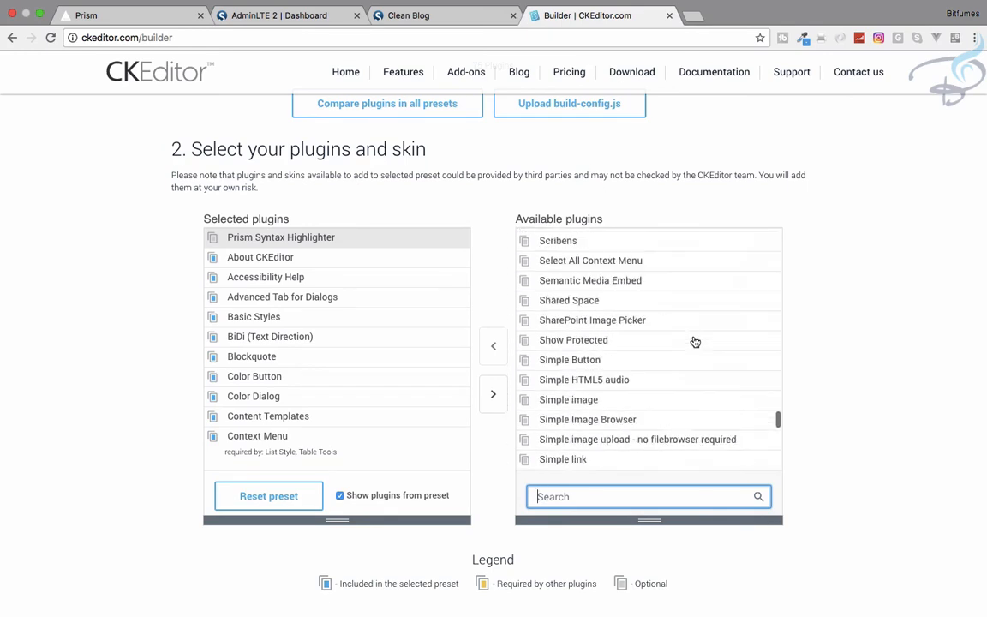
{"action": "scroll", "coordinate": [694, 342], "scroll_direction": "down", "scroll_amount": 5}
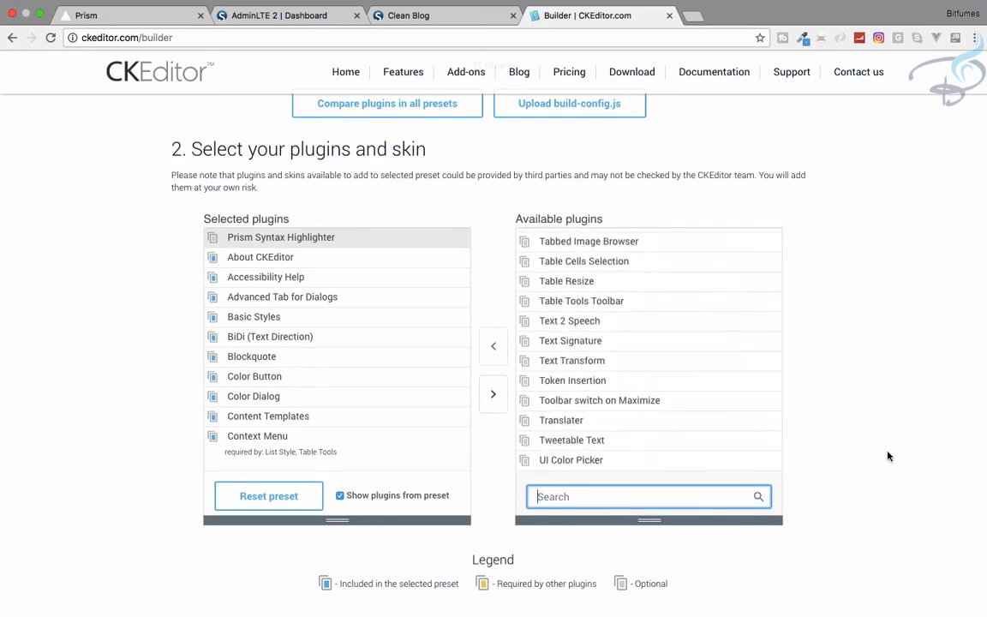
{"action": "scroll", "coordinate": [888, 456], "scroll_direction": "down", "scroll_amount": 2}
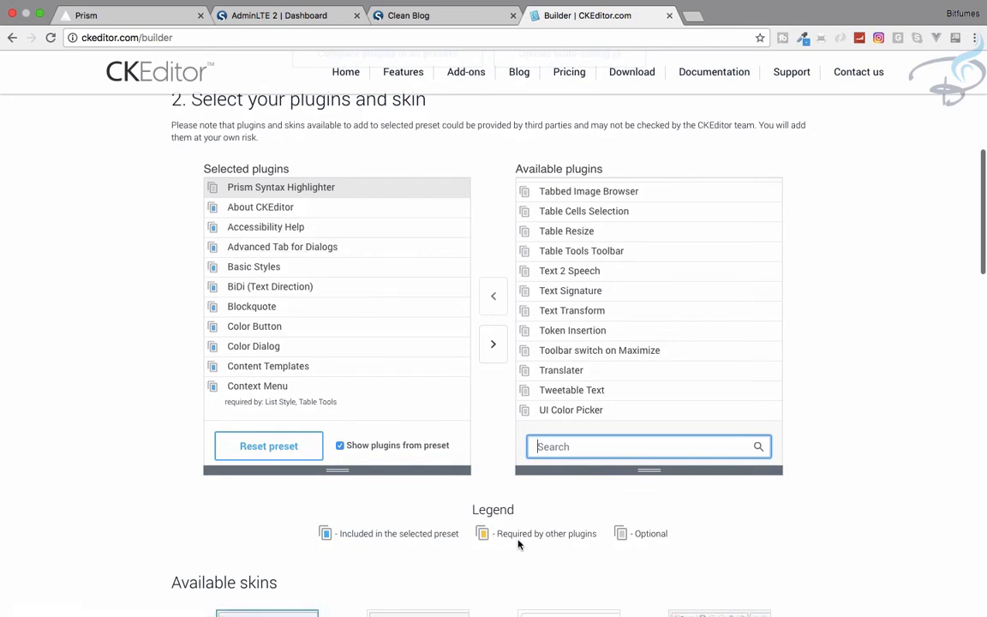
{"action": "scroll", "coordinate": [479, 480], "scroll_direction": "down", "scroll_amount": 8}
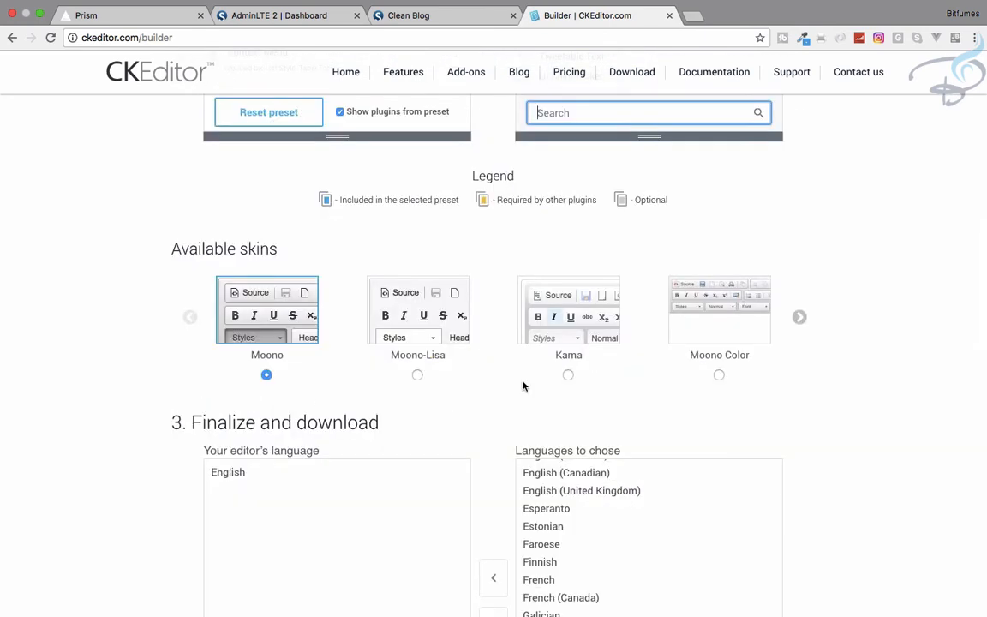
- Accept the terms, download the custom CKEditor 4.7.1 build and extract the zip from Downloads
{"action": "left_click", "coordinate": [798, 317]}
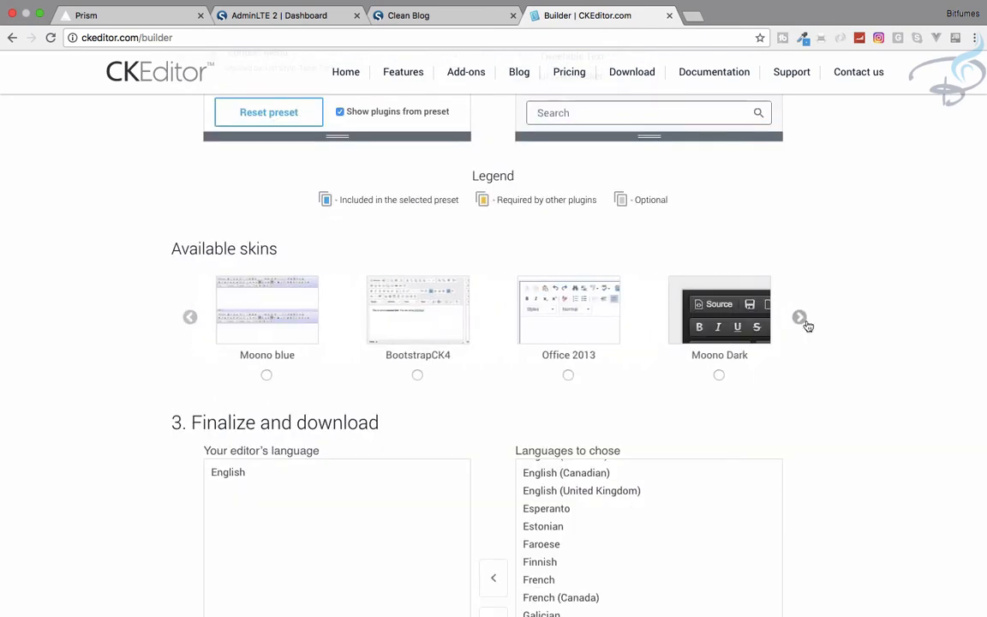
{"action": "scroll", "coordinate": [805, 324], "scroll_direction": "down", "scroll_amount": 8}
{"action": "left_click", "coordinate": [505, 396]}
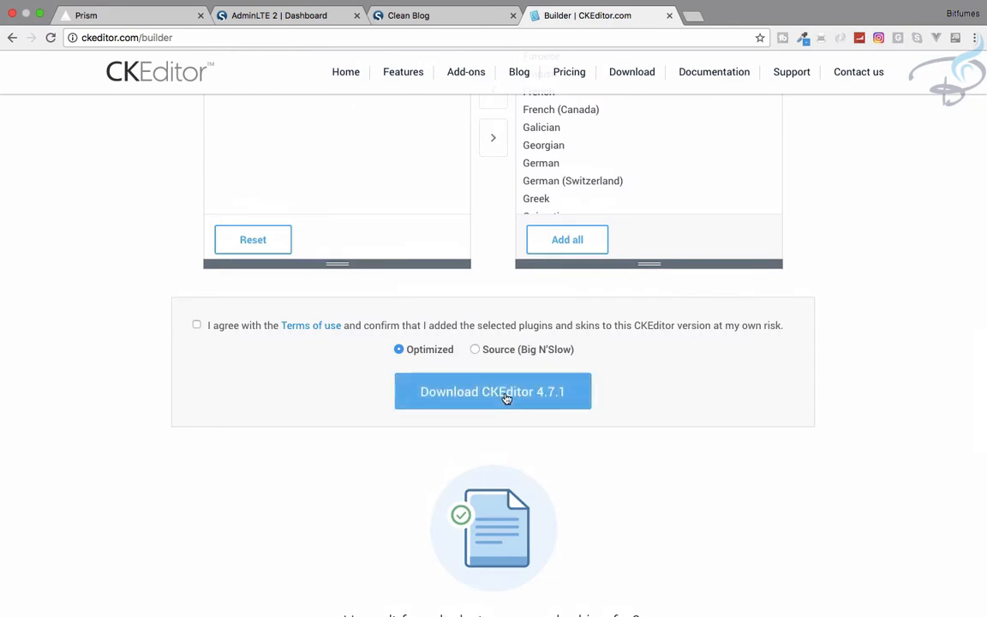
{"action": "left_click", "coordinate": [197, 325]}
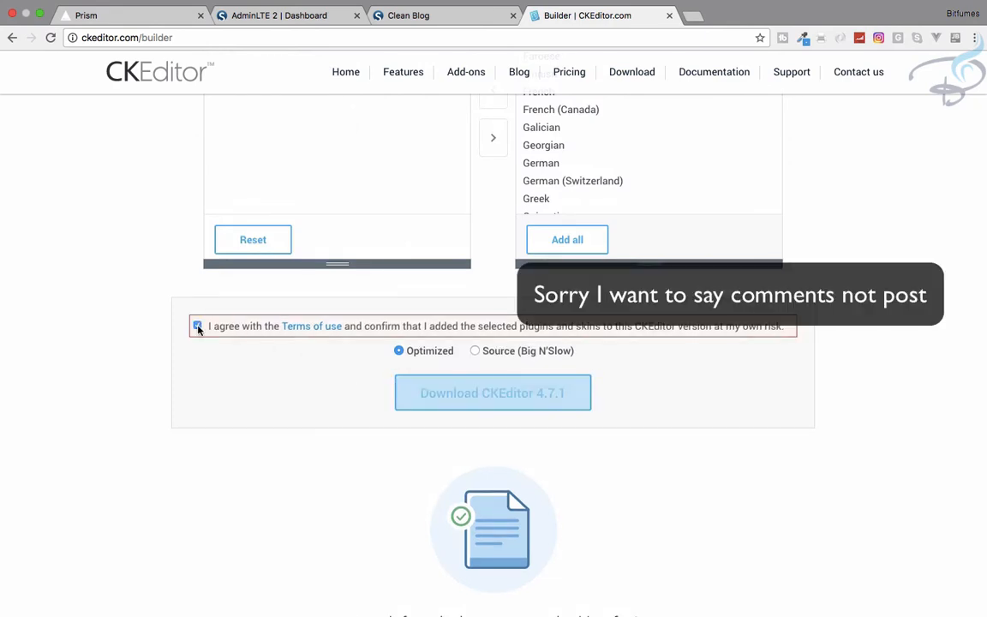
{"action": "left_click", "coordinate": [451, 391]}
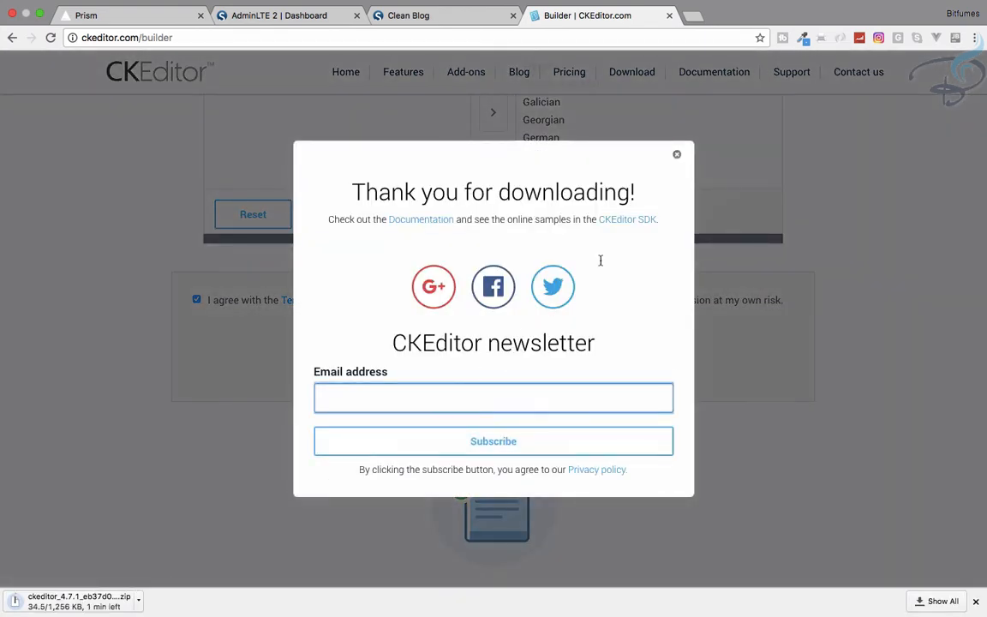
{"action": "left_click", "coordinate": [676, 154]}
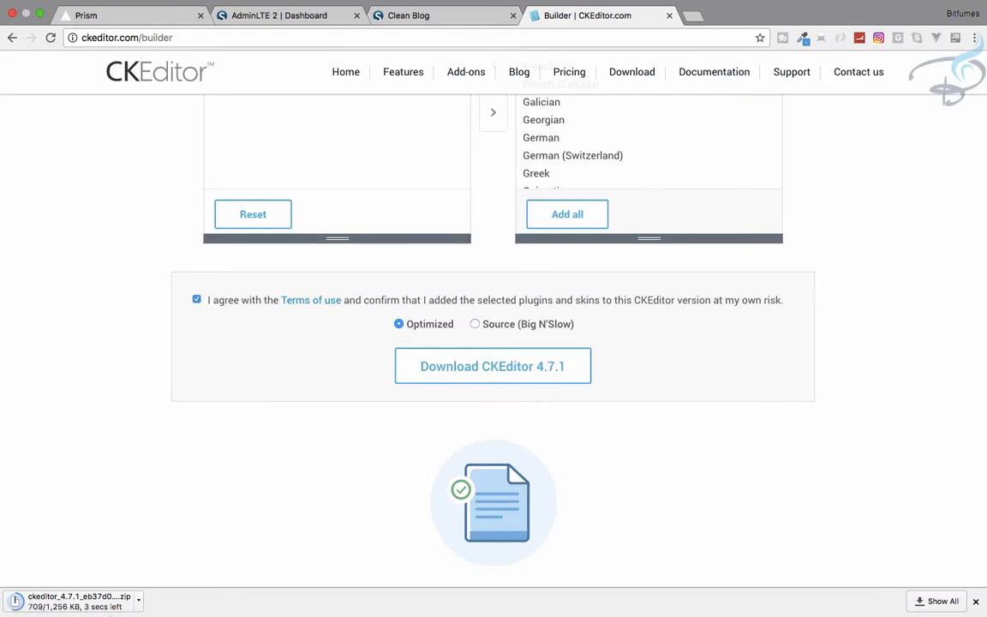
{"action": "left_click", "coordinate": [77, 600]}
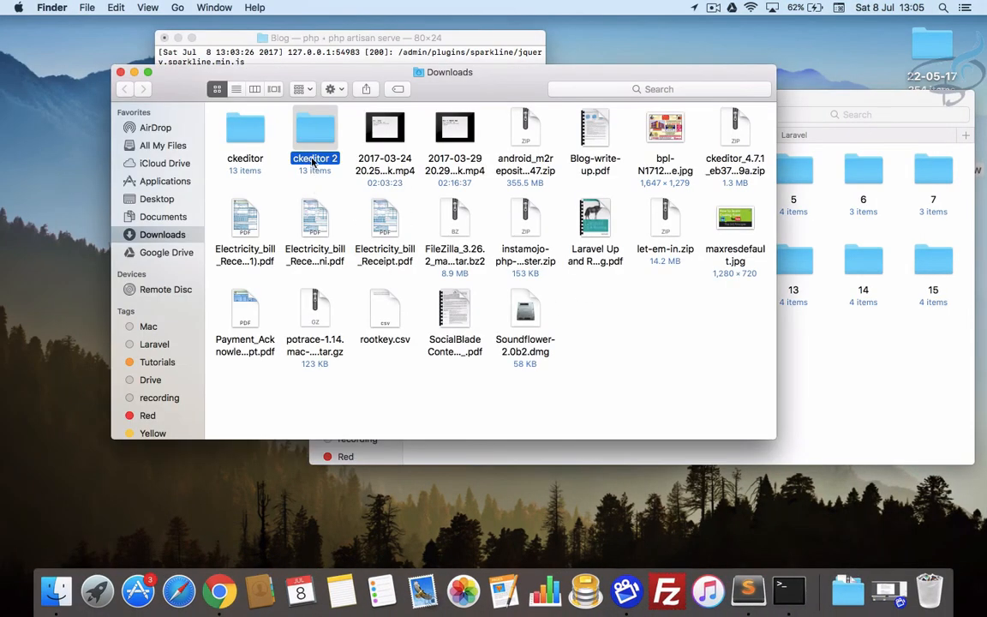
- Inspect the extracted ckeditor folder and paste it into the Blog project's public/admin folder
{"action": "double_click", "coordinate": [315, 137]}
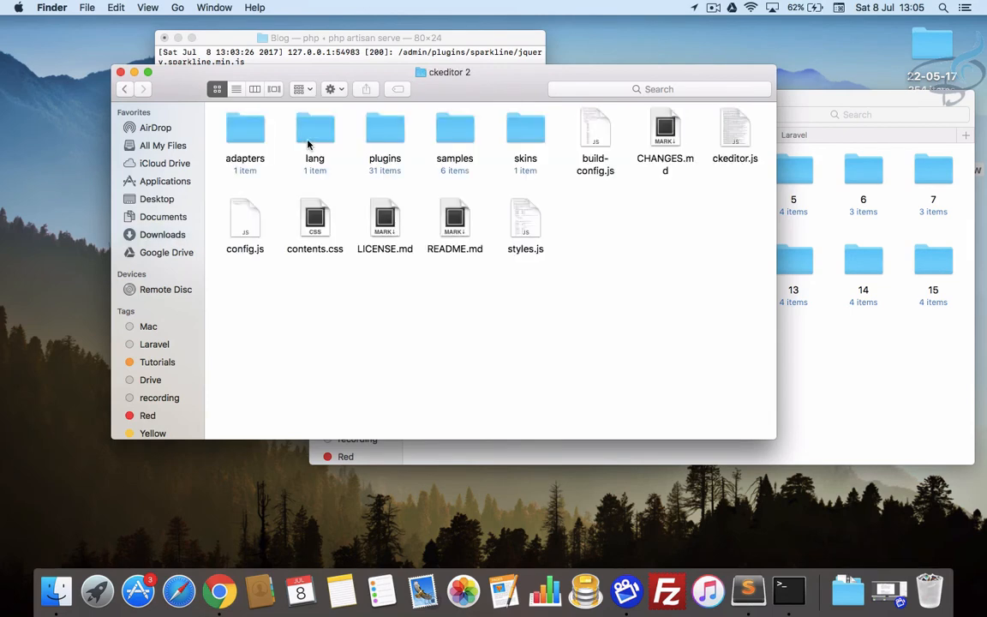
{"action": "key", "text": "super+Up"}
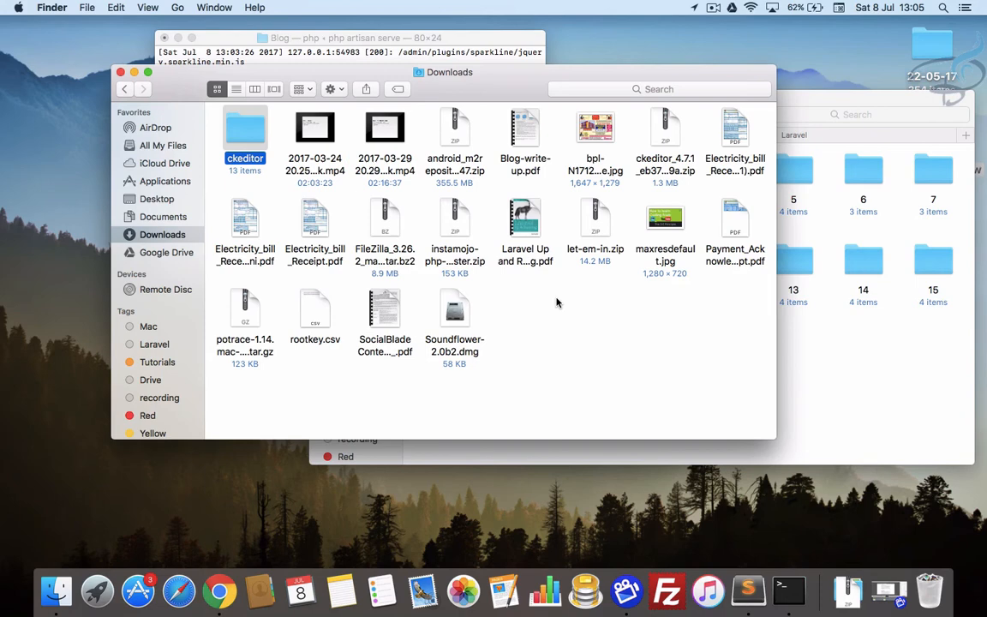
{"action": "double_click", "coordinate": [245, 128]}
{"action": "key", "text": "super+Up"}
{"action": "left_click", "coordinate": [844, 339]}
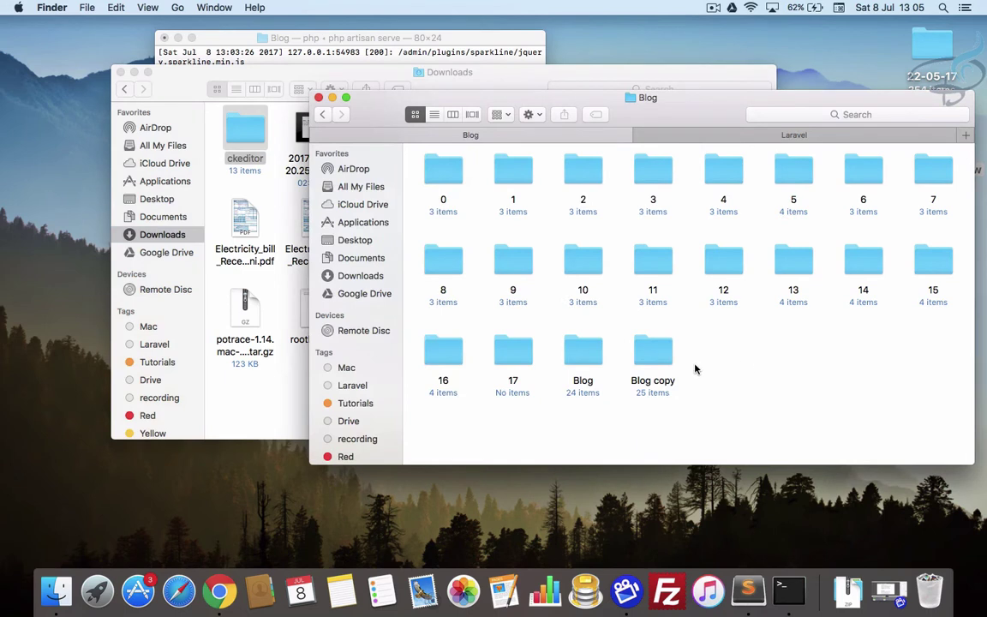
{"action": "double_click", "coordinate": [568, 375]}
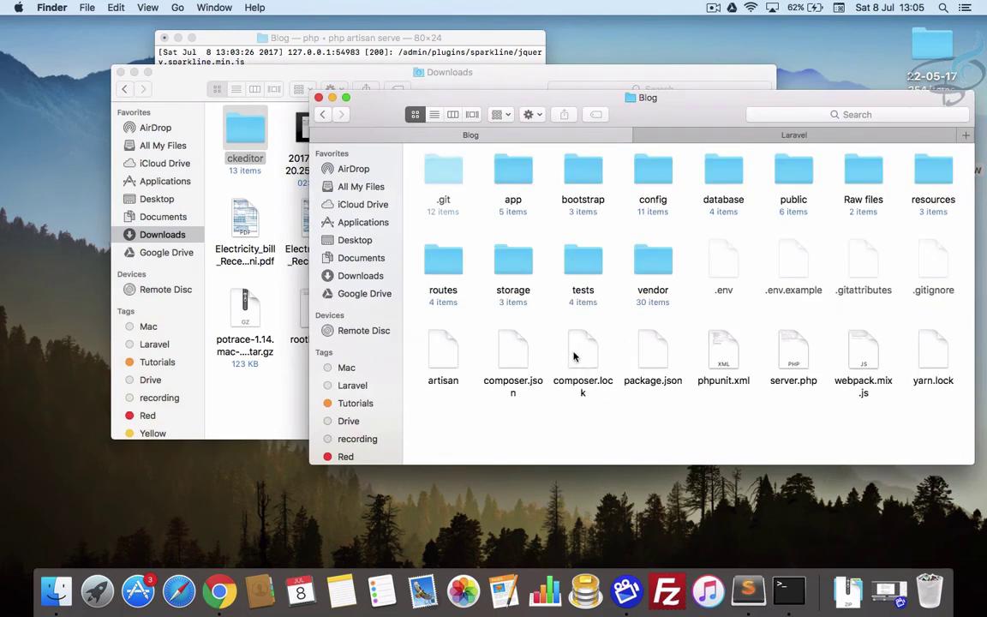
{"action": "double_click", "coordinate": [793, 170]}
{"action": "double_click", "coordinate": [437, 175]}
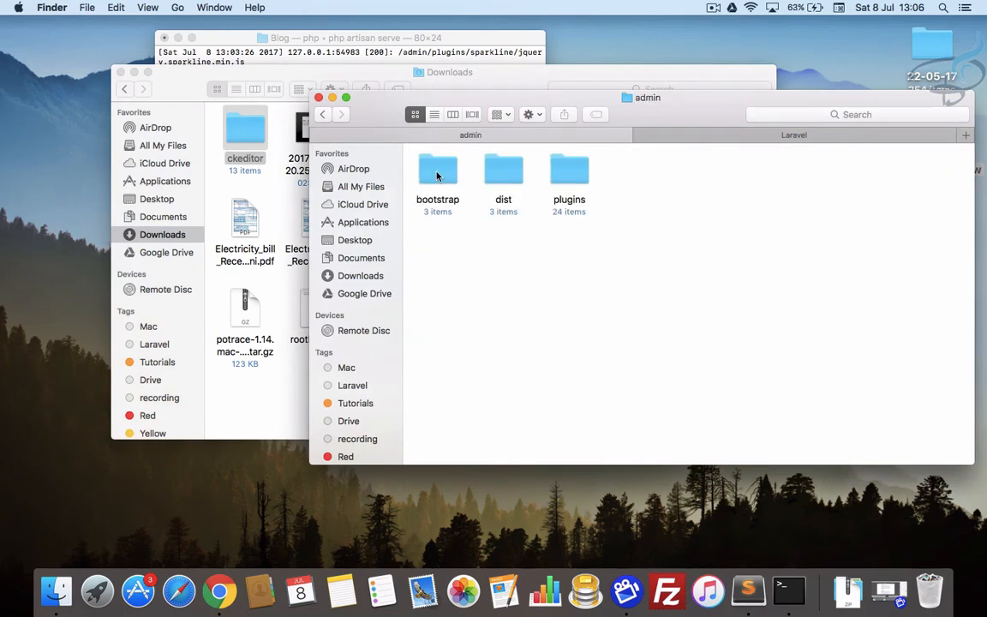
{"action": "key", "text": "super+v"}
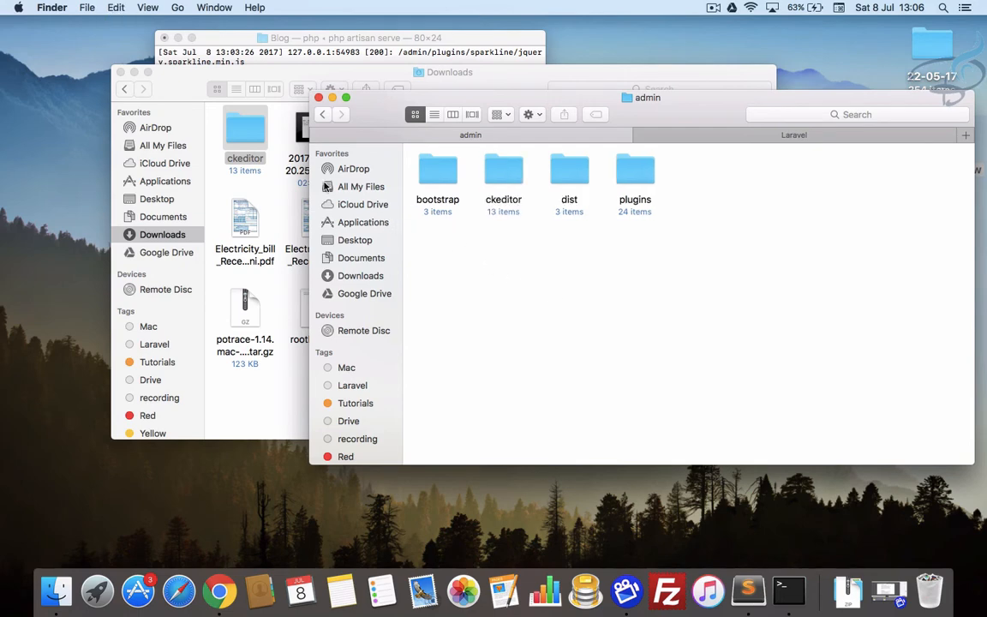
- Move the Downloads copy of ckeditor to Trash and close the Downloads window
{"action": "left_click", "coordinate": [230, 131]}
{"action": "key", "text": "super+BackSpace"}
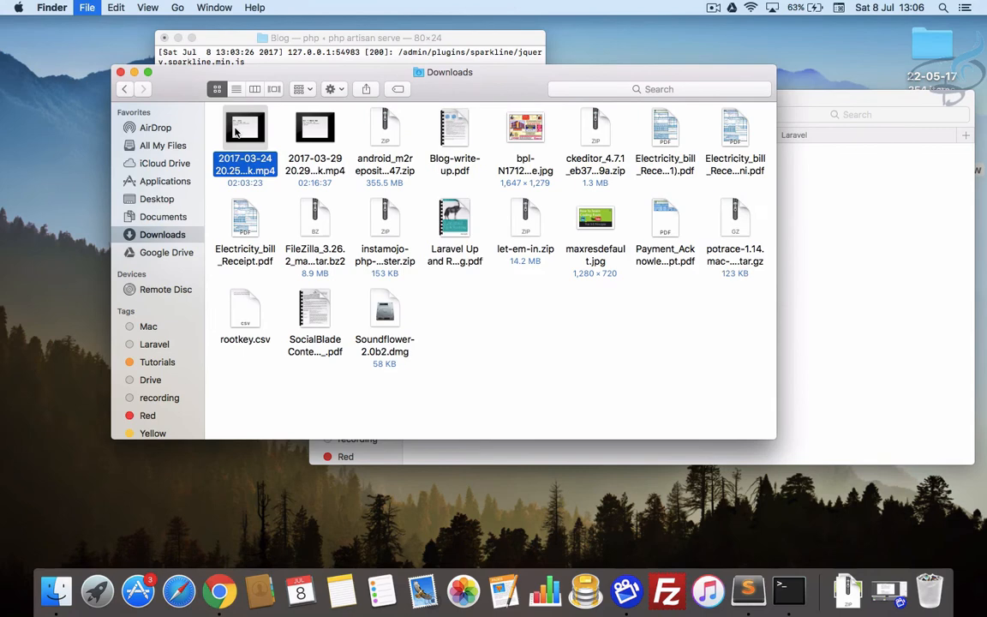
{"action": "left_click", "coordinate": [441, 332]}
{"action": "key", "text": "super+w"}
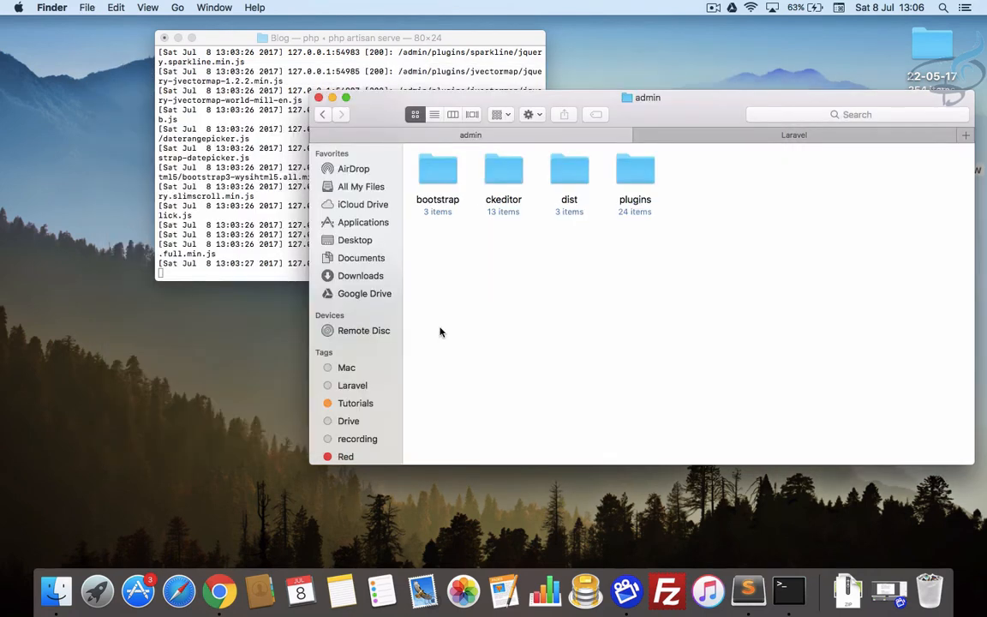
- In edit.blade.php replace the CDN src with {{ asset('admin/ckeditor/ckeditor.js') }}, fix stray braces and save
{"action": "left_click", "coordinate": [750, 590]}
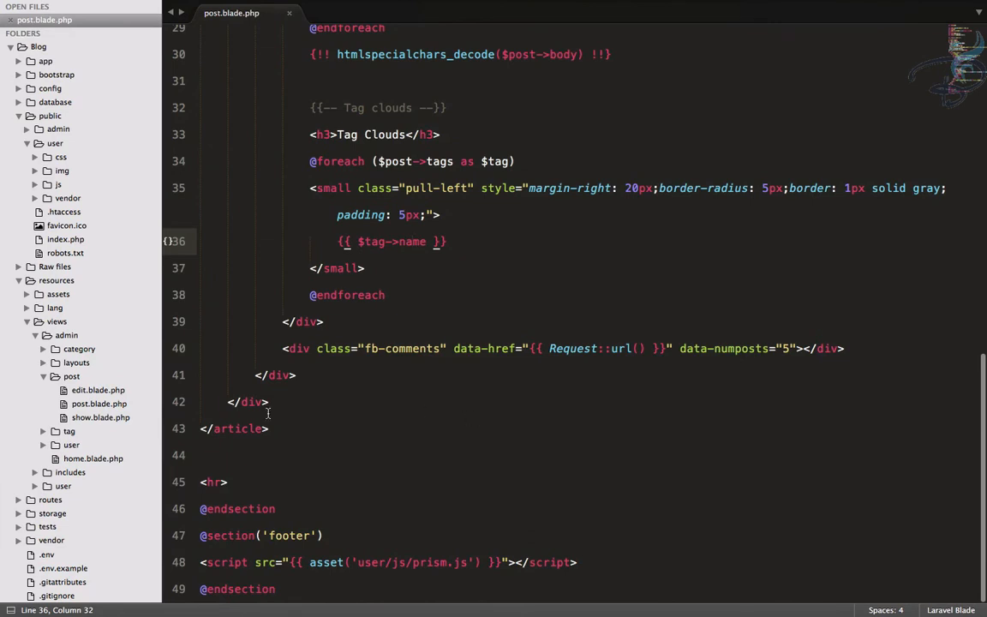
{"action": "left_click", "coordinate": [71, 376]}
{"action": "left_click", "coordinate": [72, 391]}
{"action": "scroll", "coordinate": [653, 333], "scroll_direction": "down", "scroll_amount": 15}
{"action": "scroll", "coordinate": [653, 333], "scroll_direction": "down", "scroll_amount": 10}
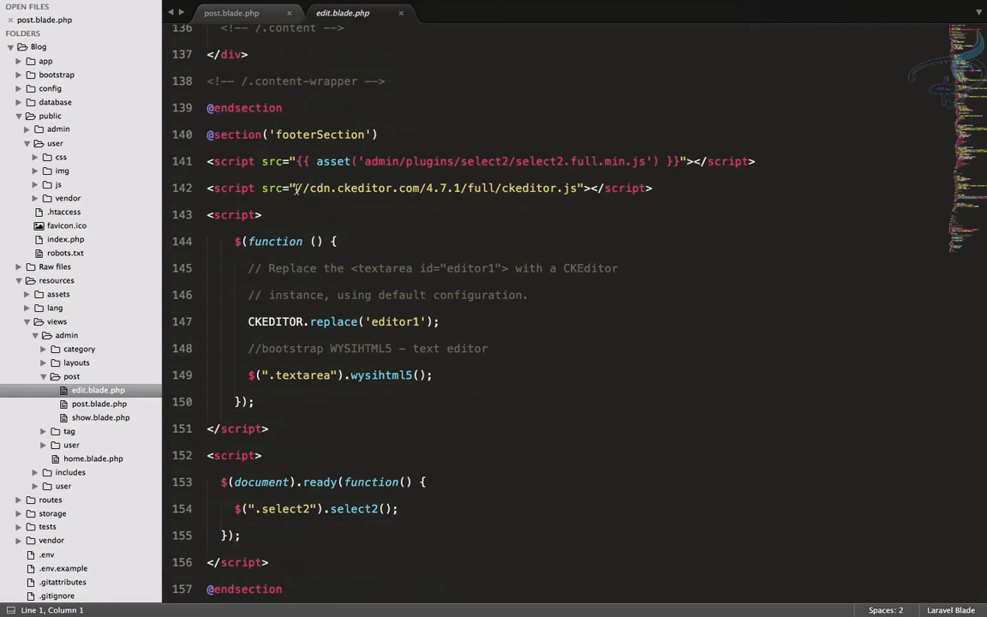
{"action": "left_click_drag", "start_coordinate": [294, 188], "coordinate": [580, 187]}
{"action": "type", "text": "{{ "}
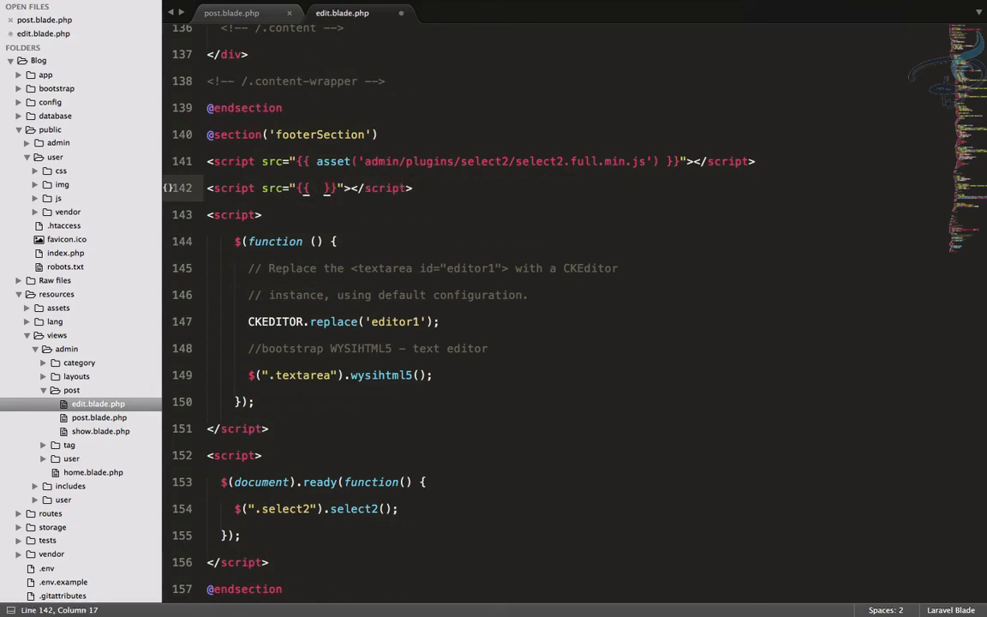
{"action": "type", "text": "as"}
{"action": "key", "text": "Tab"}
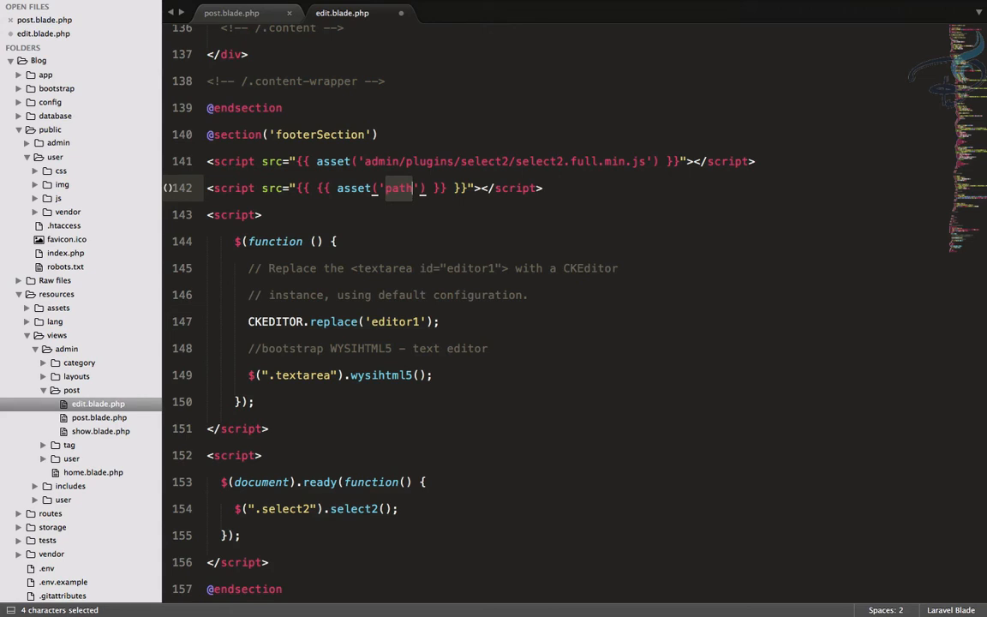
{"action": "type", "text": "admin/"}
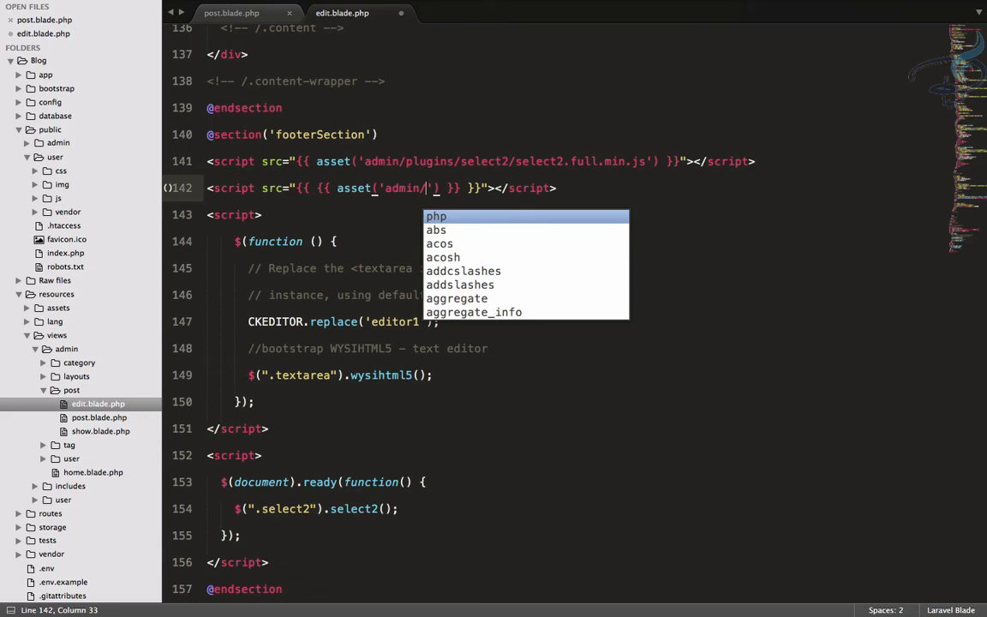
{"action": "type", "text": "ckeditor"}
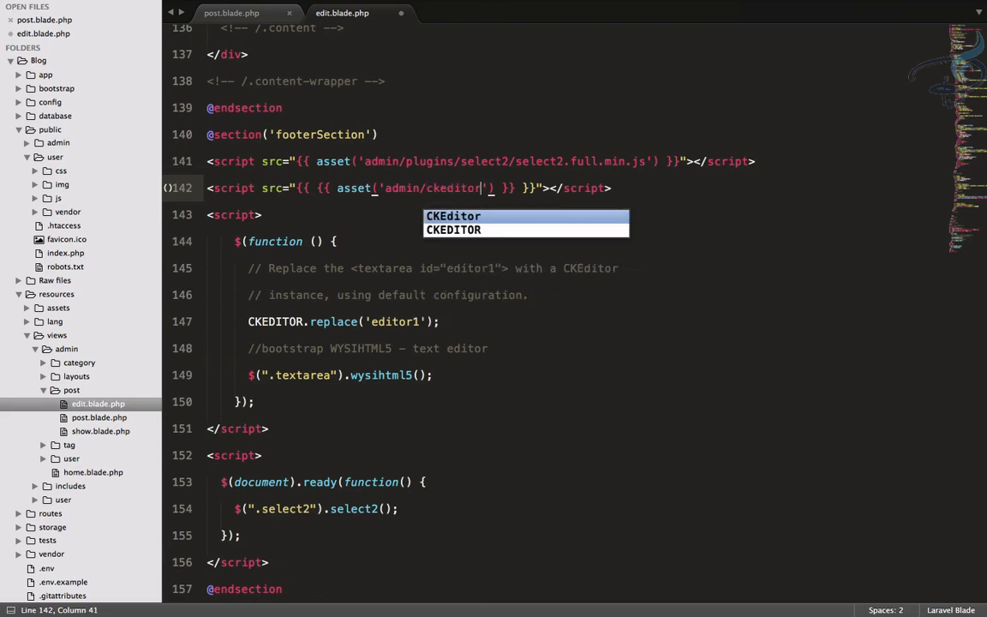
{"action": "type", "text": "/c"}
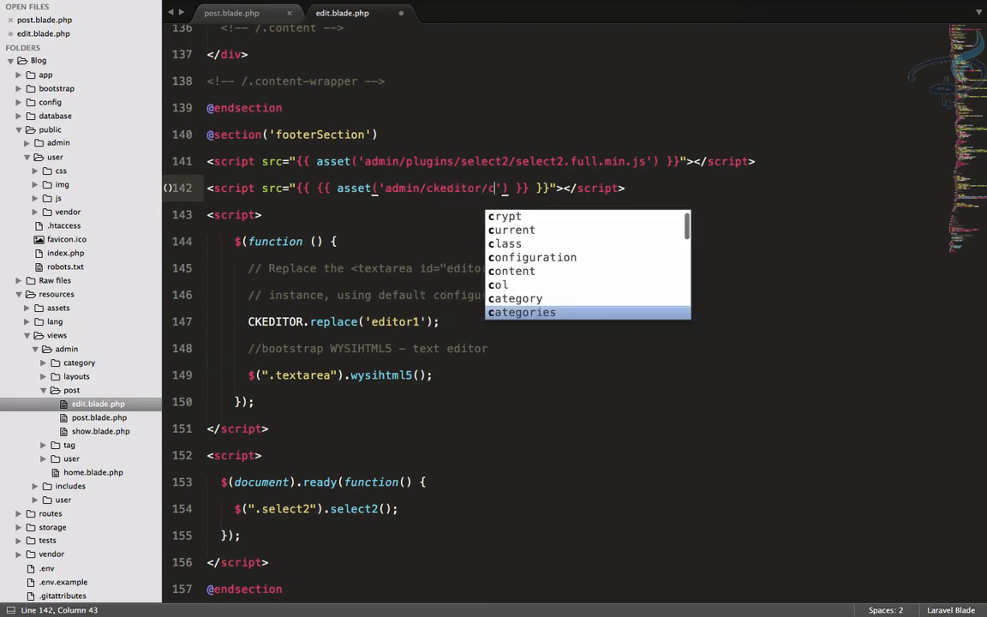
{"action": "type", "text": "keditor."}
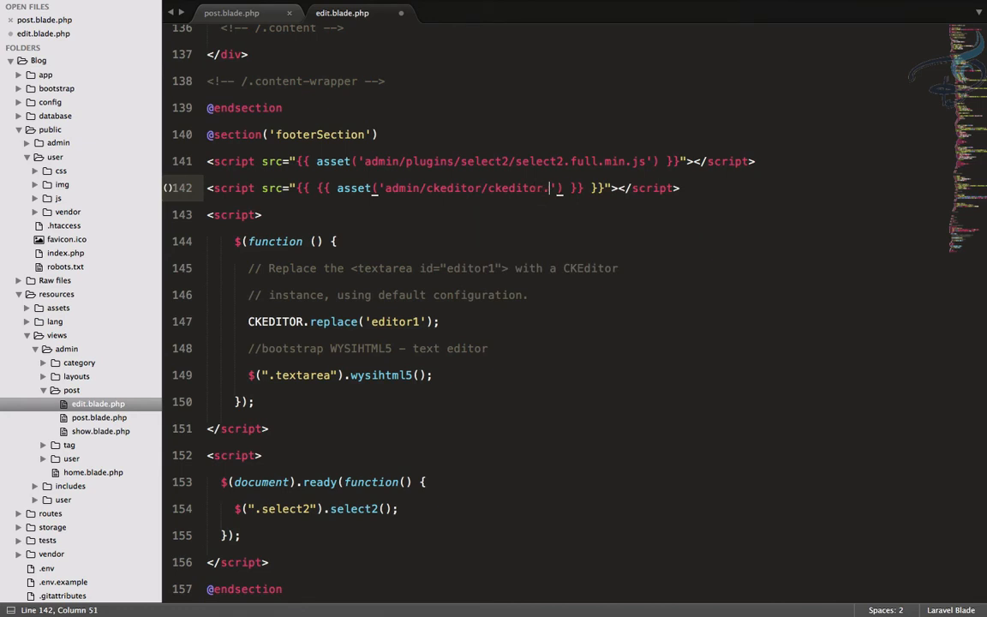
{"action": "type", "text": "js"}
{"action": "key", "text": "ctrl+s"}
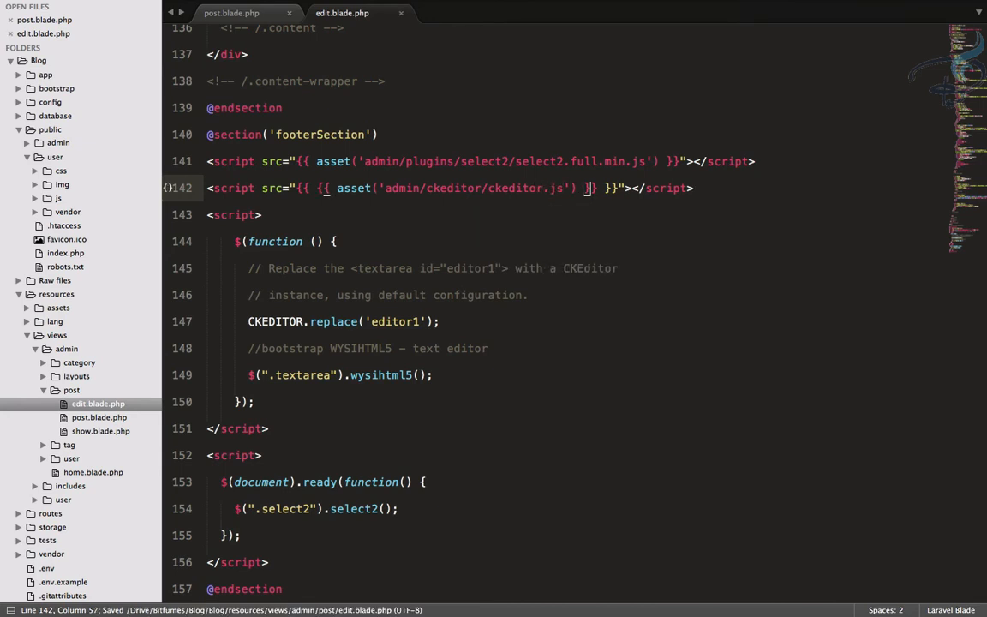
{"action": "key", "text": "shift+Left"}
{"action": "key", "text": "shift+Left"}
{"action": "key", "text": "BackSpace"}
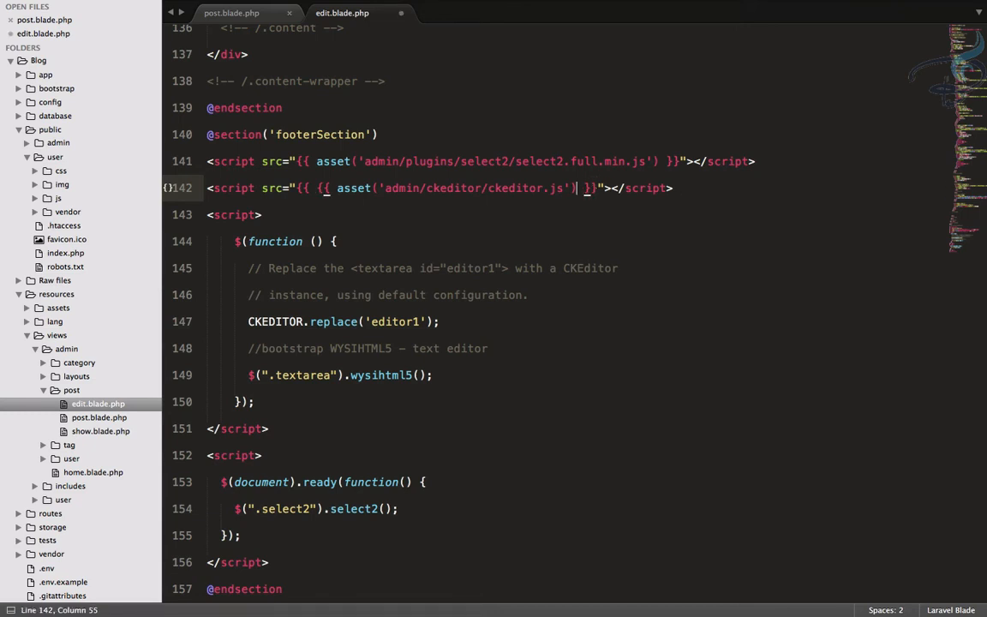
{"action": "key", "text": "BackSpace"}
{"action": "type", "text": ")"}
{"action": "key", "text": "BackSpace"}
{"action": "key", "text": "BackSpace"}
{"action": "key", "text": "ctrl+s"}
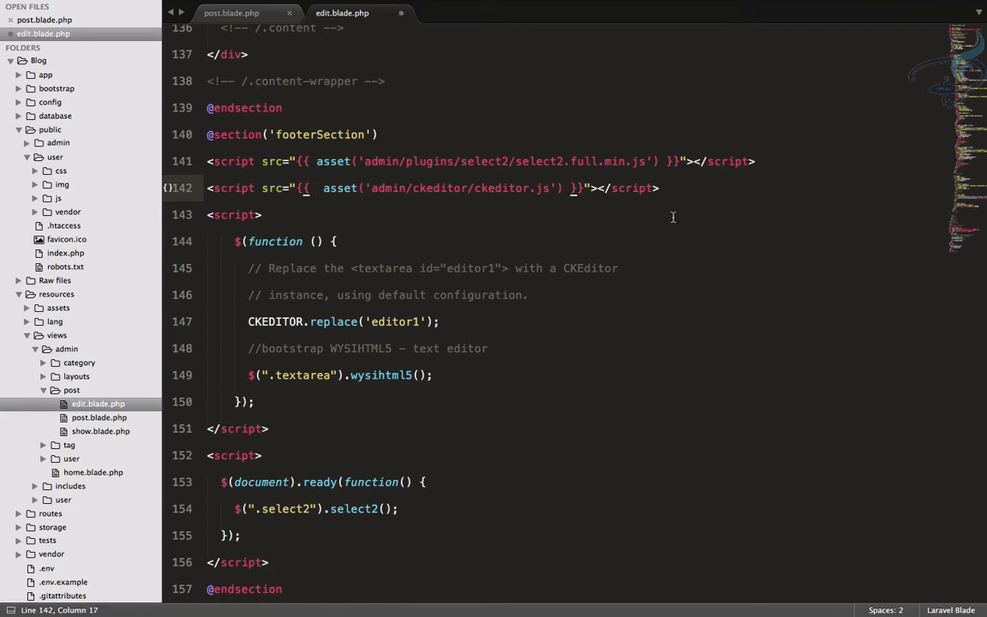
- Copy the local CKEditor script line into admin post.blade.php over its CDN line, save and close it
{"action": "left_click_drag", "start_coordinate": [673, 189], "coordinate": [204, 188]}
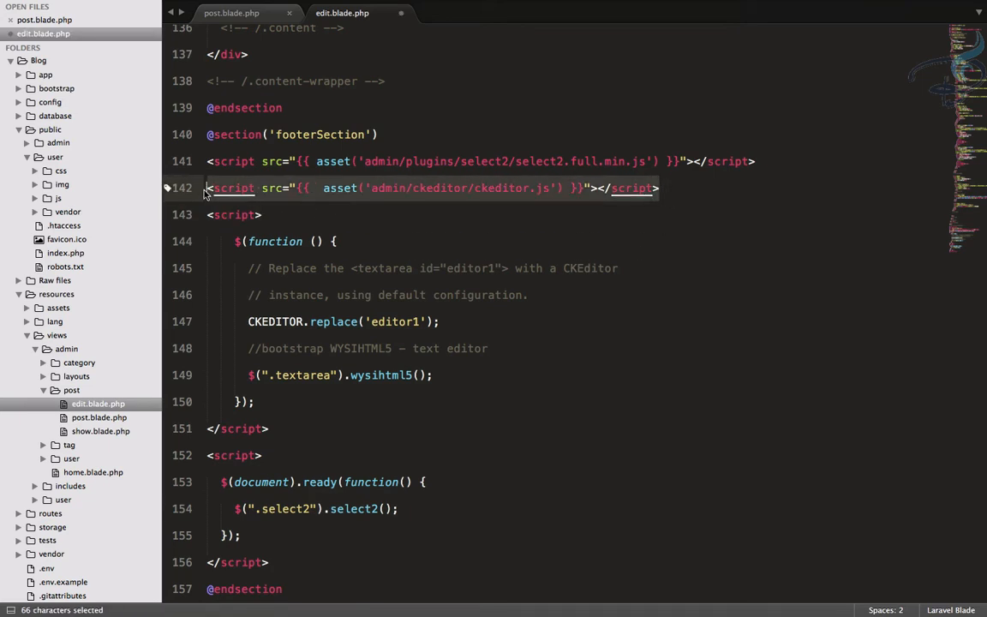
{"action": "key", "text": "ctrl+c"}
{"action": "left_click", "coordinate": [99, 417]}
{"action": "scroll", "coordinate": [452, 390], "scroll_direction": "down", "scroll_amount": 10}
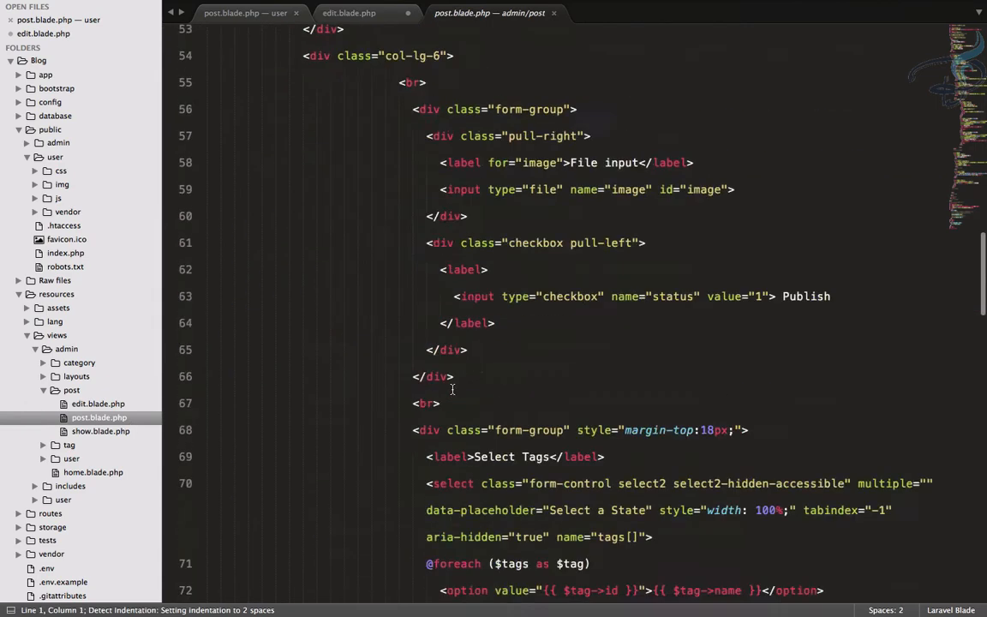
{"action": "scroll", "coordinate": [452, 390], "scroll_direction": "down", "scroll_amount": 12}
{"action": "left_click", "coordinate": [659, 411]}
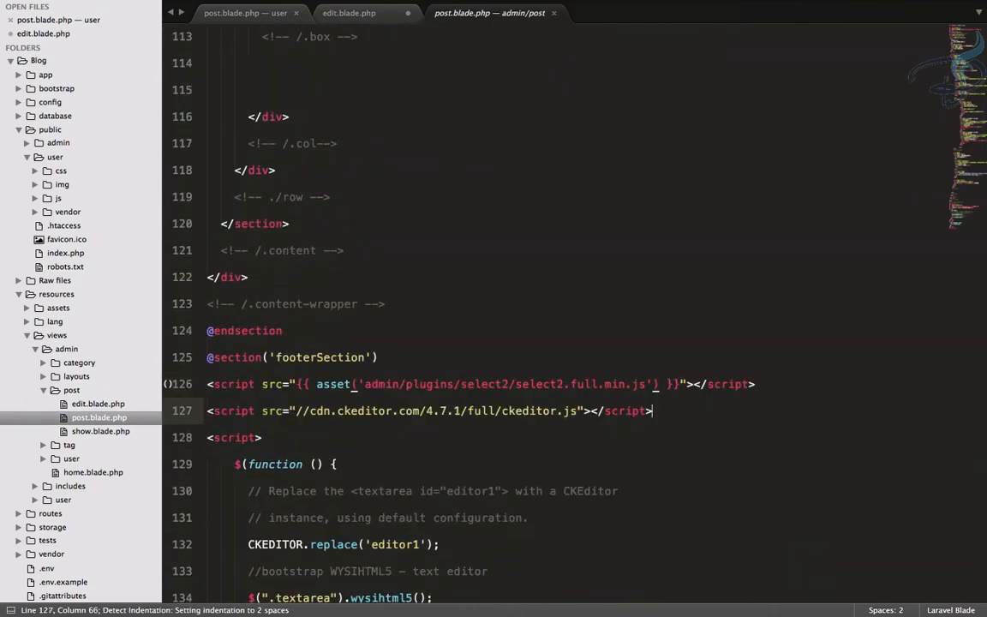
{"action": "left_click_drag", "start_coordinate": [653, 411], "coordinate": [206, 411]}
{"action": "key", "text": "ctrl+v"}
{"action": "key", "text": "ctrl+s"}
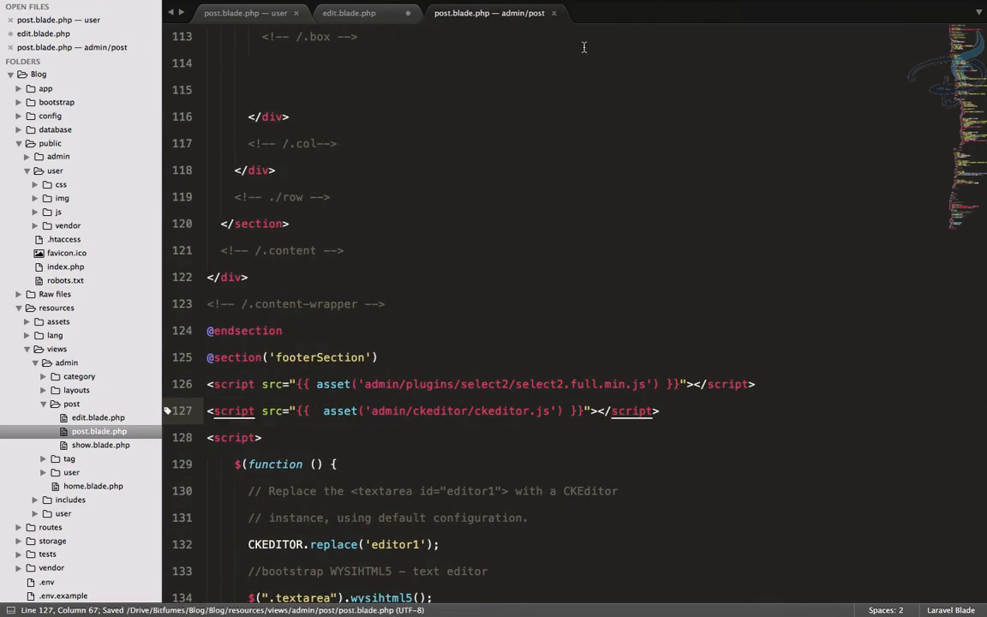
{"action": "key", "text": "ctrl+w"}
{"action": "key", "text": "Down"}
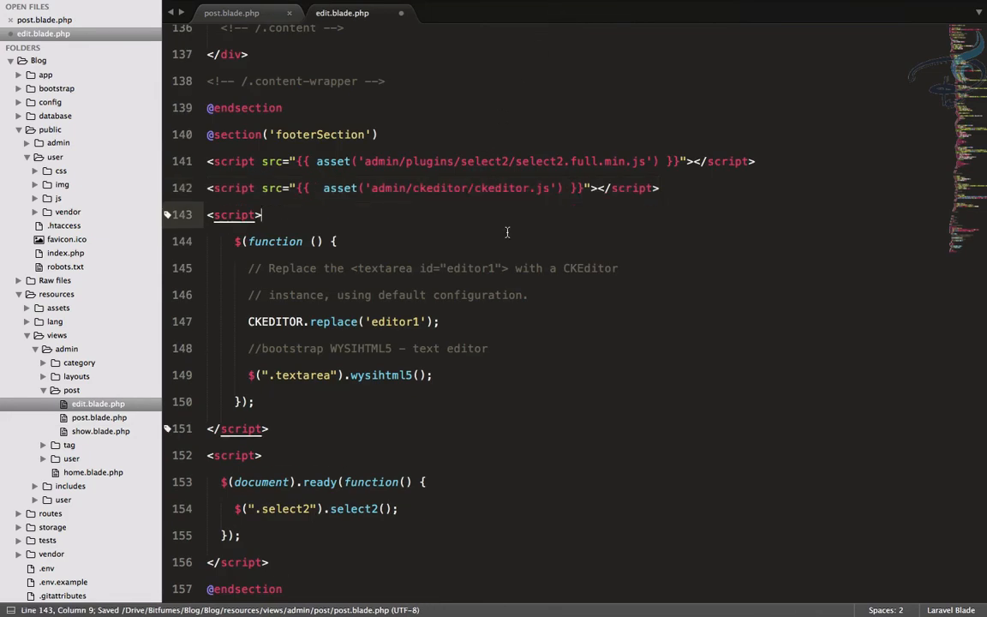
- Reload the post edit page and confirm in its page source that admin/ckeditor/ckeditor.js loads locally
{"action": "key", "text": "super+Tab"}
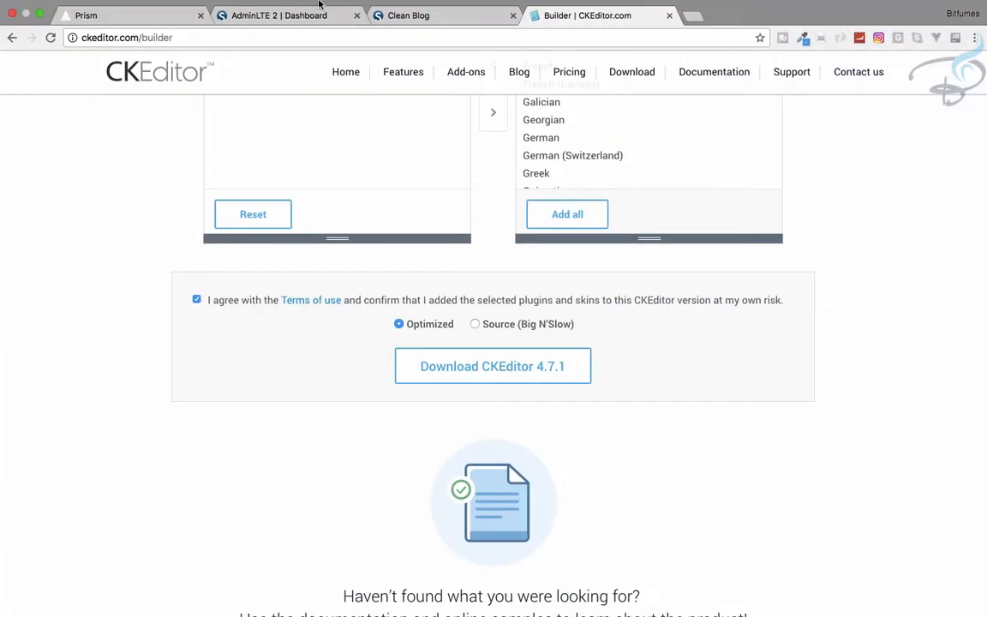
{"action": "left_click", "coordinate": [289, 18]}
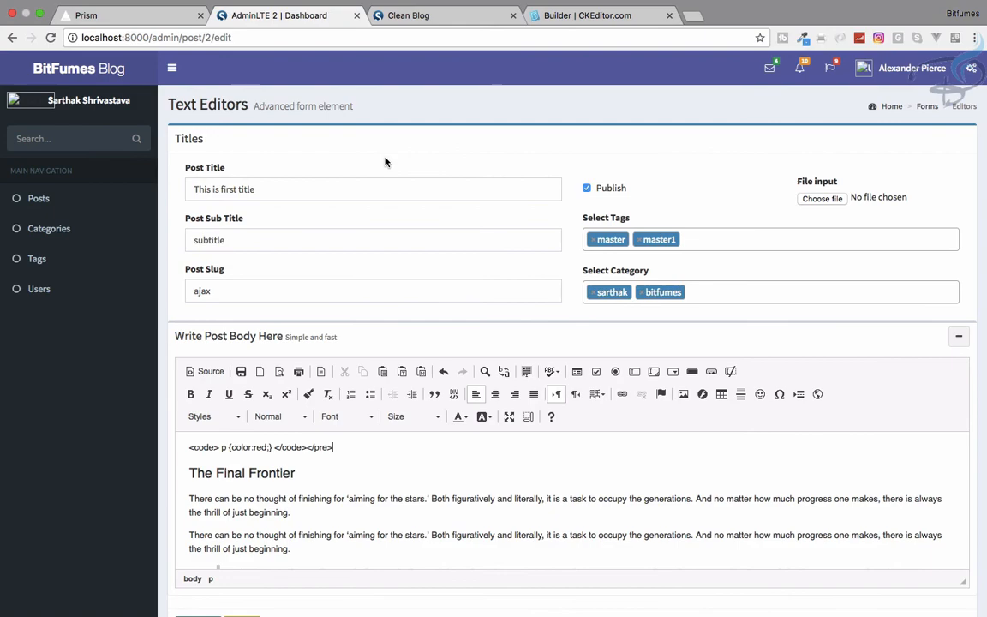
{"action": "key", "text": "super+r"}
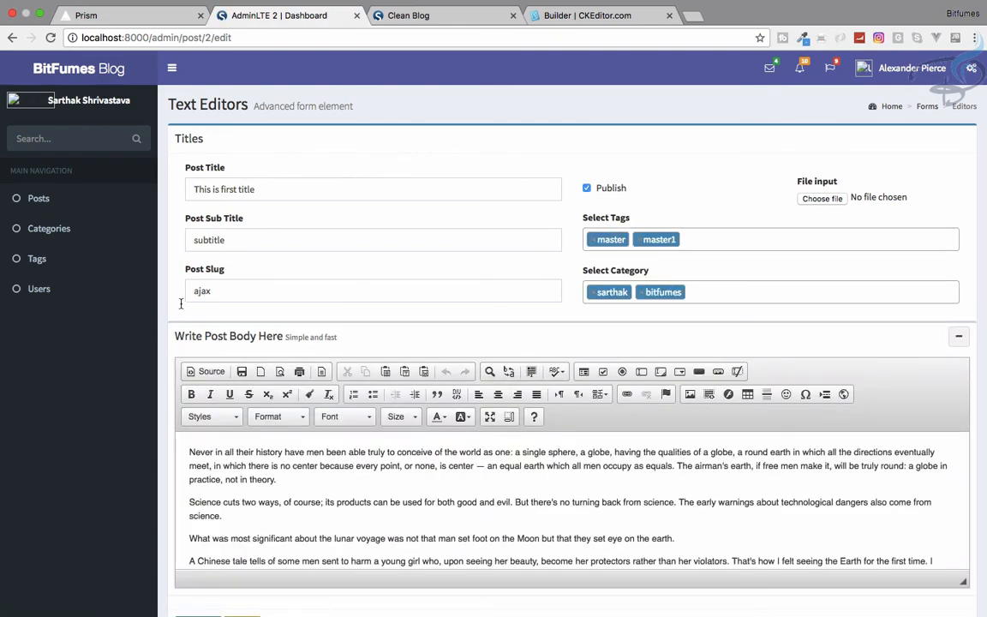
{"action": "right_click", "coordinate": [169, 310]}
{"action": "left_click", "coordinate": [192, 400]}
{"action": "scroll", "coordinate": [358, 334], "scroll_direction": "down", "scroll_amount": 15}
{"action": "scroll", "coordinate": [358, 343], "scroll_direction": "down", "scroll_amount": 15}
{"action": "scroll", "coordinate": [358, 385], "scroll_direction": "down", "scroll_amount": 10}
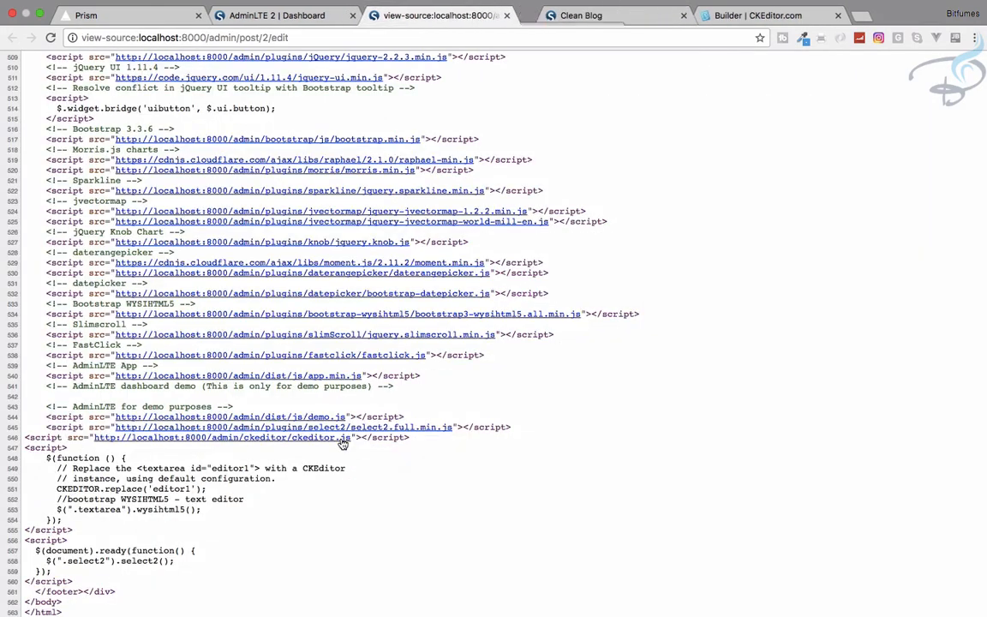
{"action": "key", "text": "super+w"}
{"action": "left_click", "coordinate": [278, 15]}
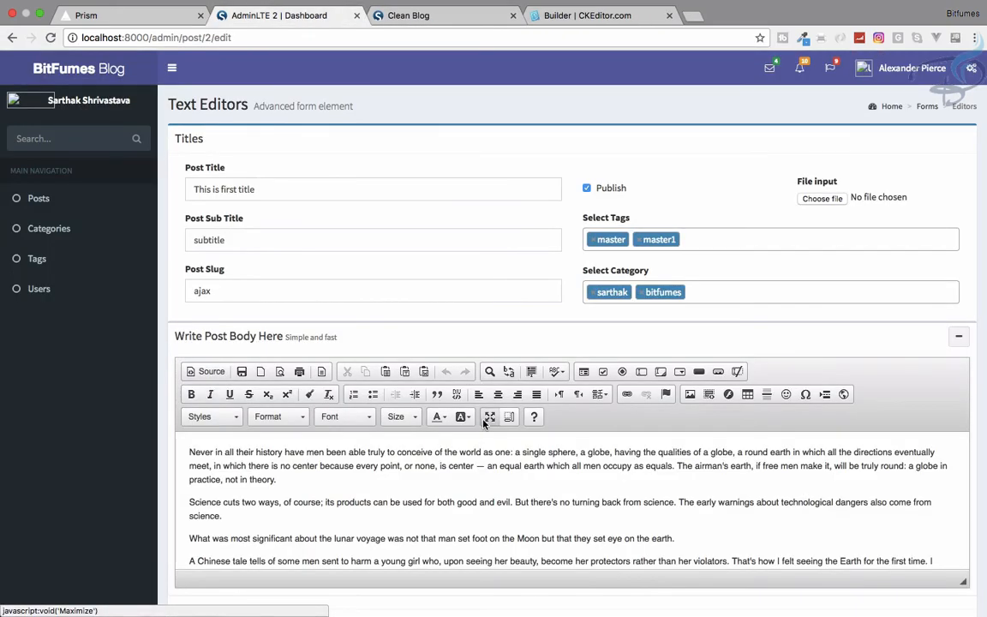
- Maximize the editor and delete the existing code snippet widget and its leftover blank lines
{"action": "left_click", "coordinate": [489, 416]}
{"action": "left_click", "coordinate": [129, 330]}
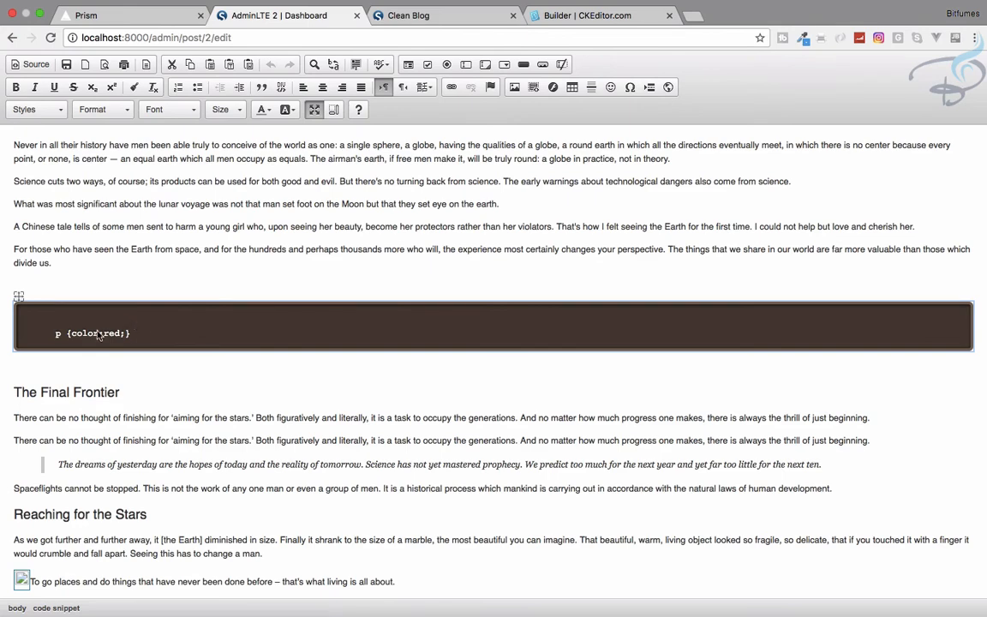
{"action": "key", "text": "Delete"}
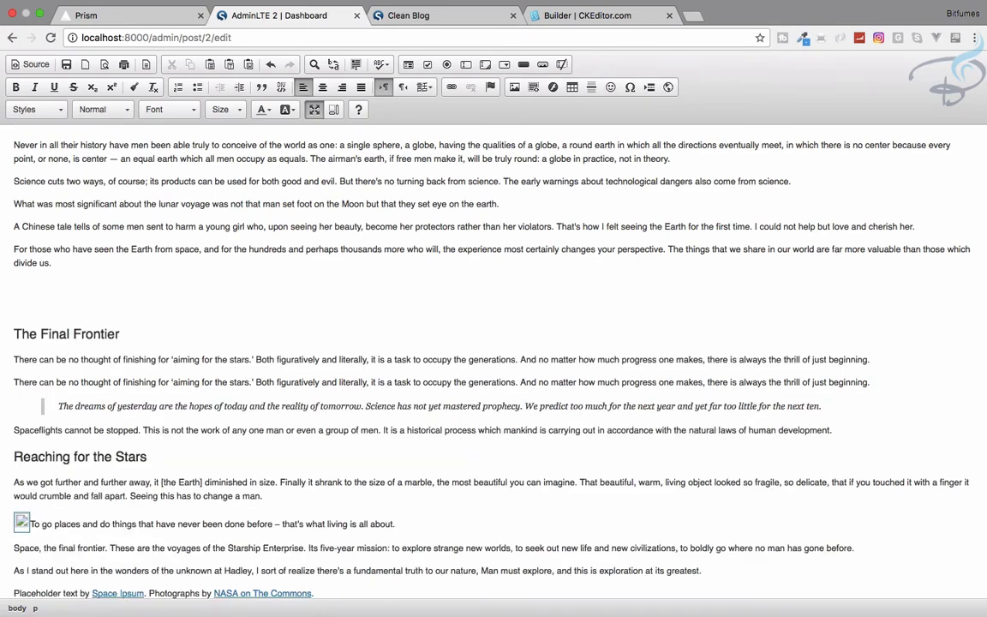
{"action": "key", "text": "BackSpace"}
{"action": "key", "text": "BackSpace"}
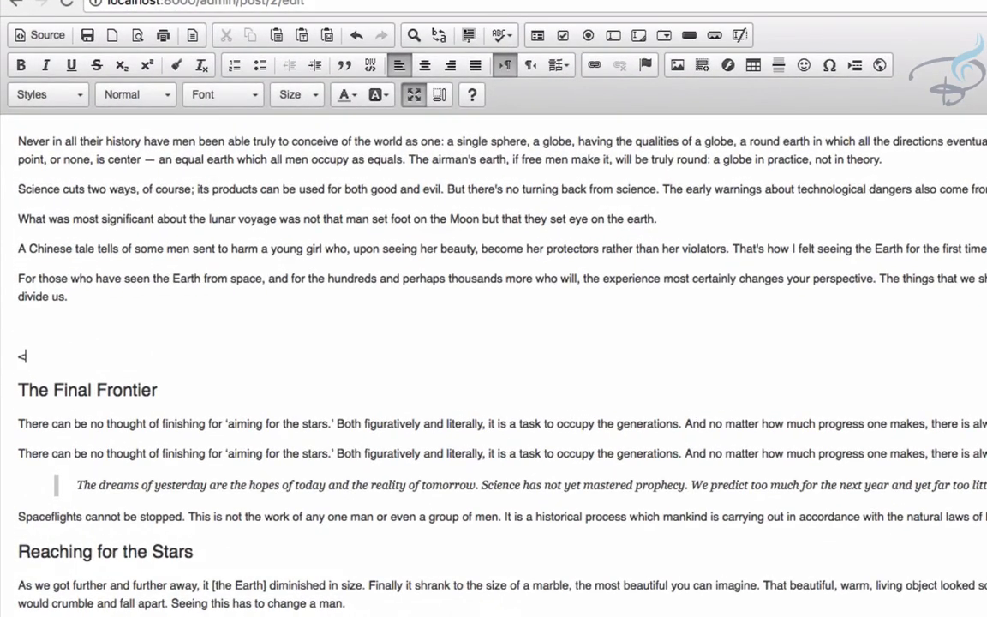
{"action": "type", "text": "pre><"}
{"action": "type", "text": "code>"}
{"action": "type", "text": " p {"}
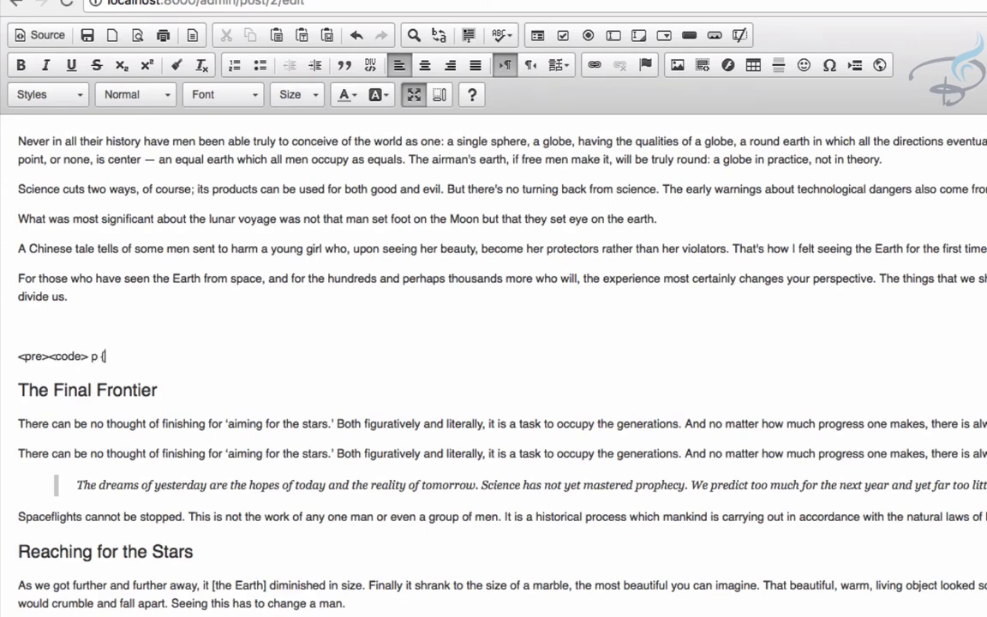
{"action": "type", "text": "colr:"}
- Write <pre><code class='language-css'> p {color :red;} </code></pre>, correcting the color and csss typos
{"action": "key", "text": "BackSpace"}
{"action": "key", "text": "BackSpace"}
{"action": "type", "text": "o"}
{"action": "type", "text": "r :red"}
{"action": "type", "text": "}"}
{"action": "type", "text": ";"}
{"action": "type", "text": "</code"}
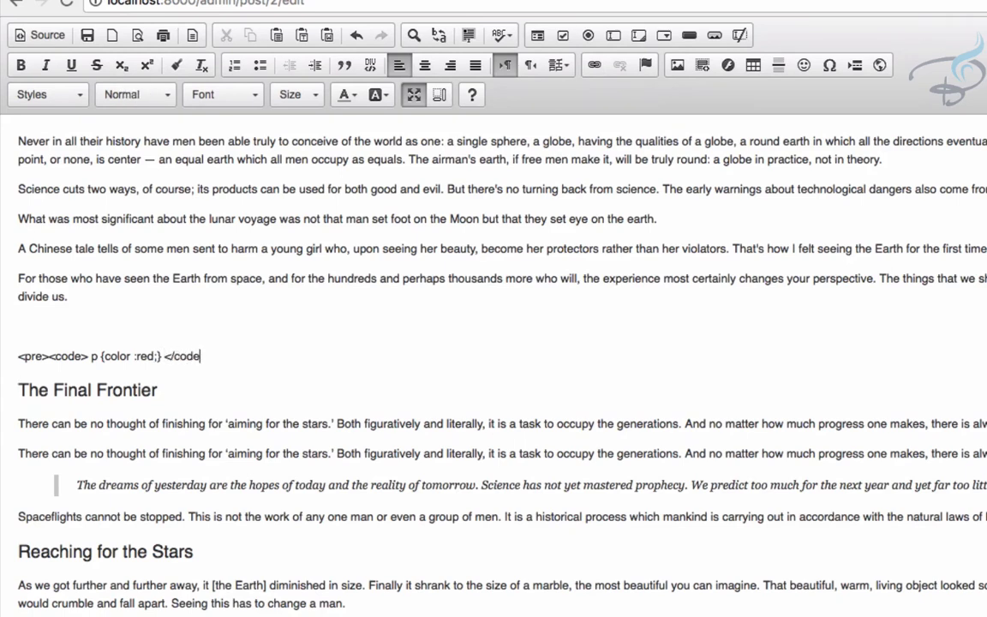
{"action": "type", "text": "></pre"}
{"action": "type", "text": ">"}
{"action": "key", "text": "Left"}
{"action": "key", "text": "Left"}
{"action": "key", "text": "Left"}
{"action": "key", "text": "Right"}
{"action": "key", "text": "Right"}
{"action": "type", "text": "class"}
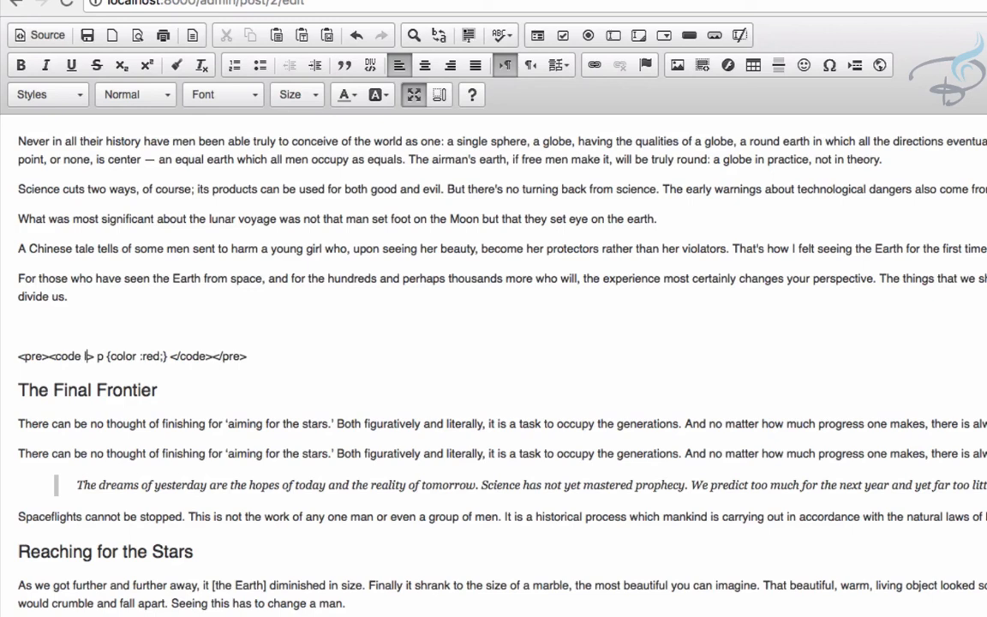
{"action": "type", "text": "='la"}
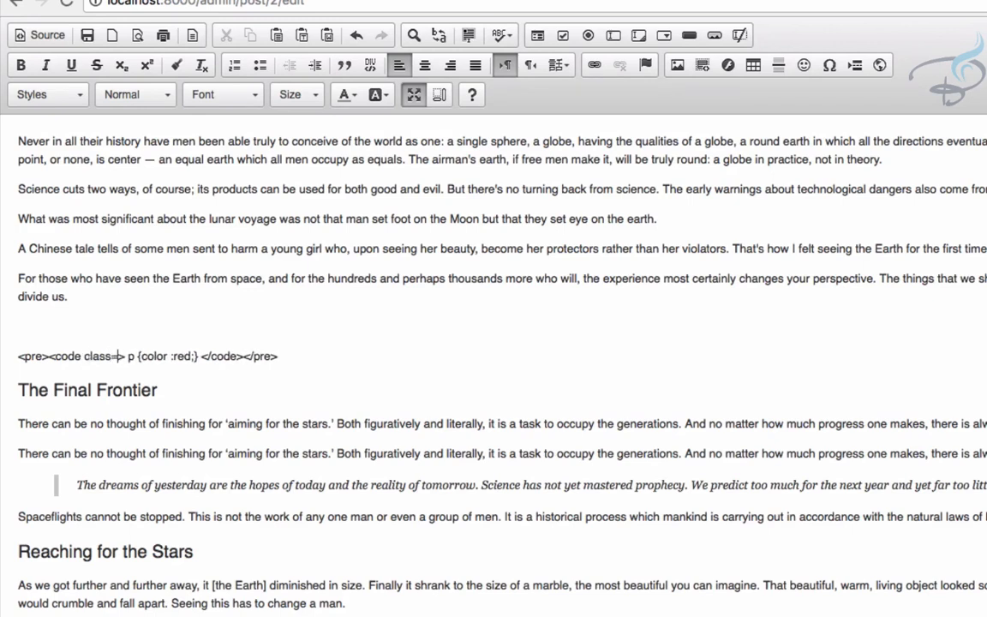
{"action": "type", "text": "ngu"}
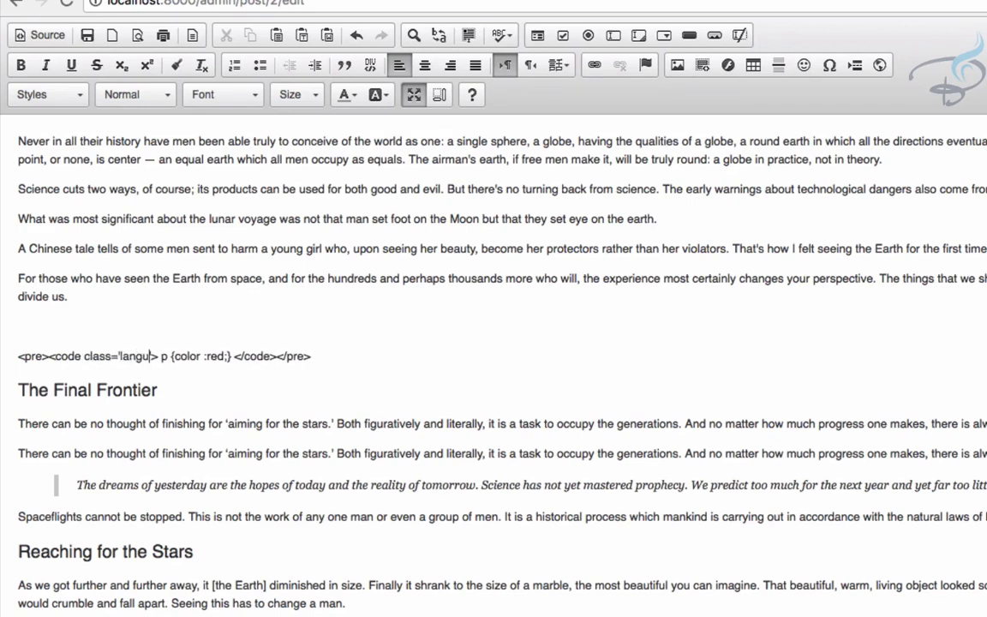
{"action": "type", "text": "age-css'"}
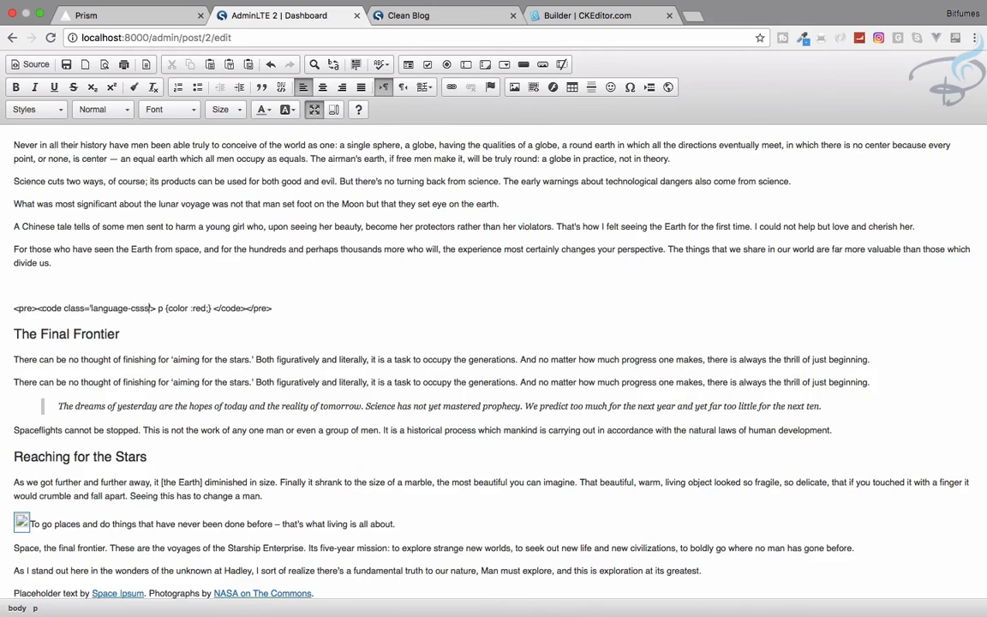
{"action": "key", "text": "BackSpace"}
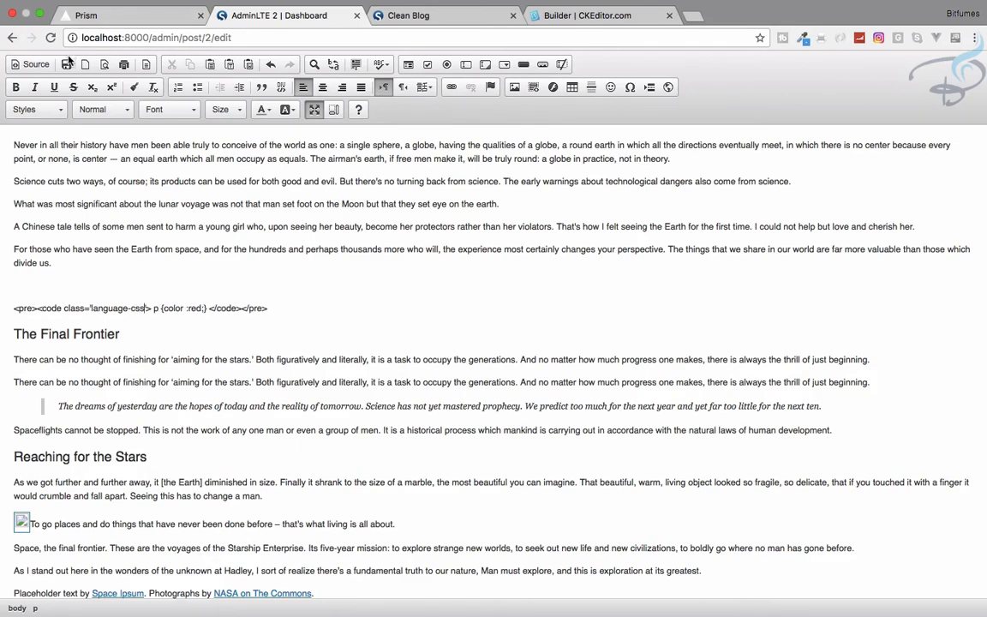
- Save the post and reload it on the Clean Blog front end to see the Prism-highlighted CSS block
{"action": "left_click", "coordinate": [67, 65]}
{"action": "left_click", "coordinate": [408, 15]}
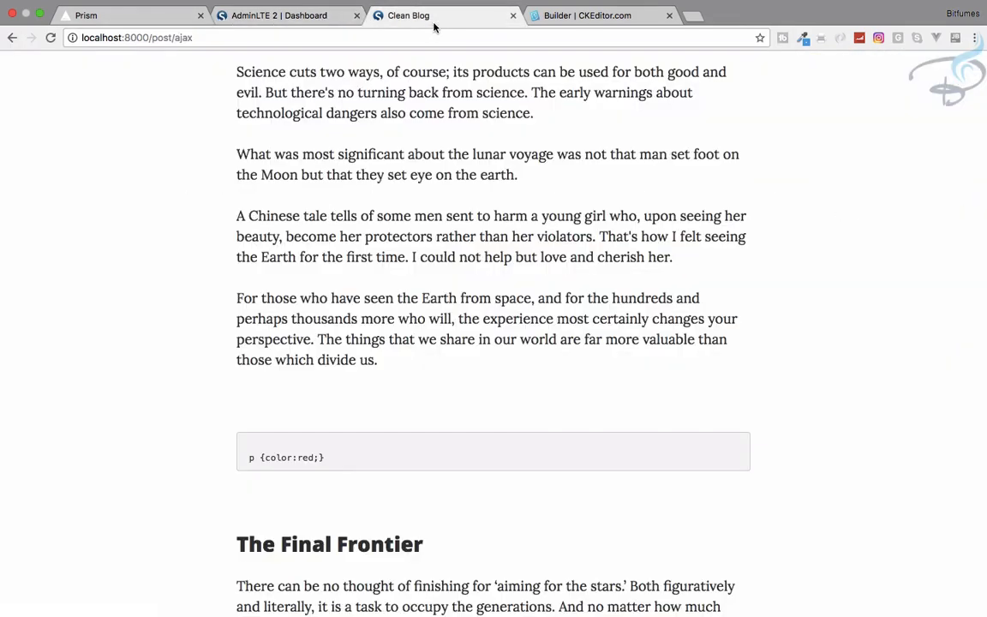
{"action": "key", "text": "super+r"}
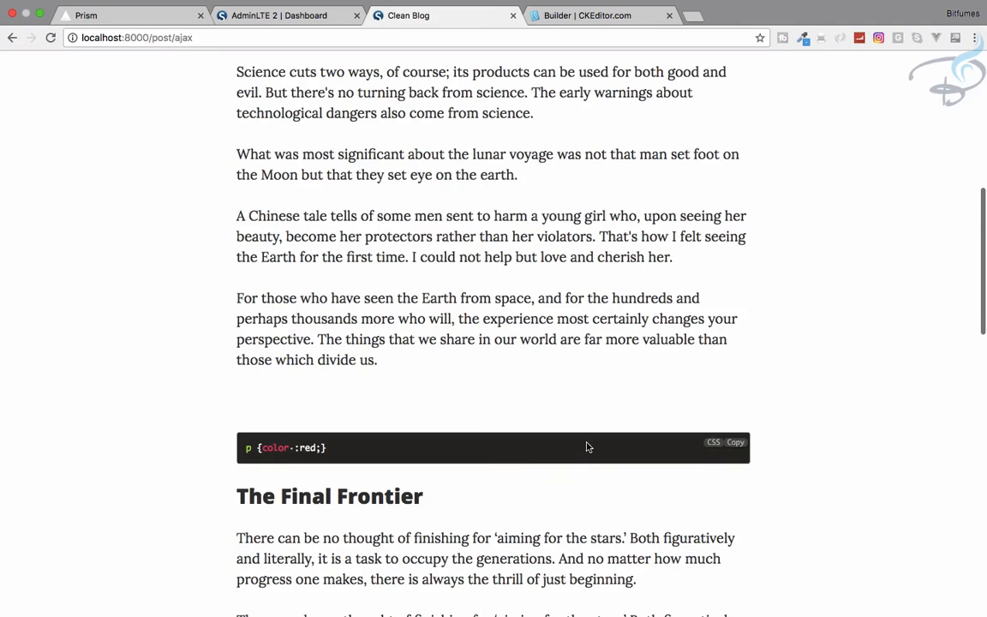
- Reopen 'This is first title' in the admin editor, maximized, and select the code snippet widget
{"action": "left_click", "coordinate": [296, 16]}
{"action": "left_click", "coordinate": [789, 273]}
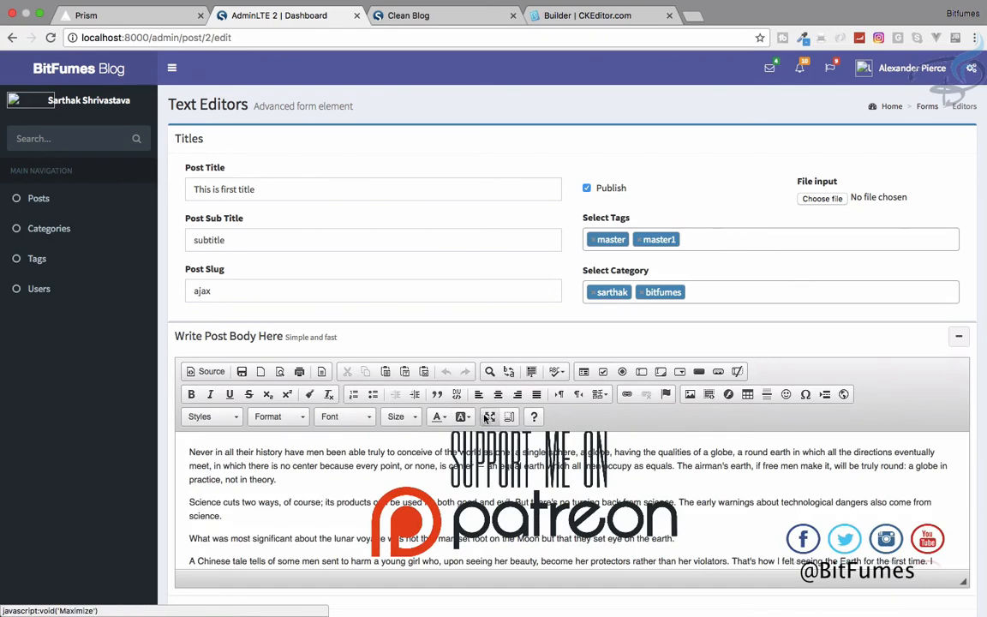
{"action": "left_click", "coordinate": [485, 412]}
{"action": "left_click", "coordinate": [81, 341]}
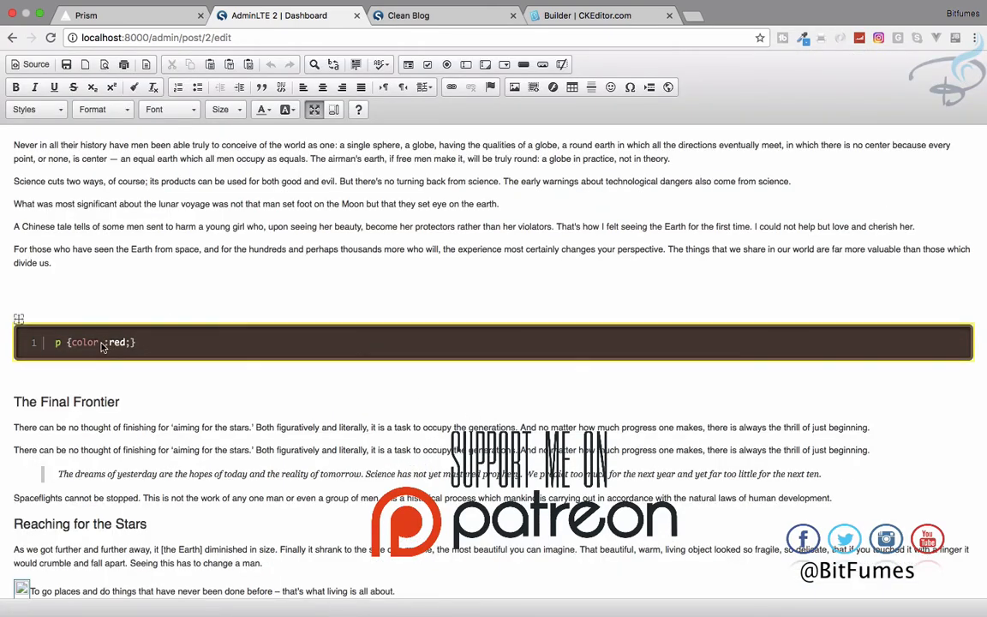